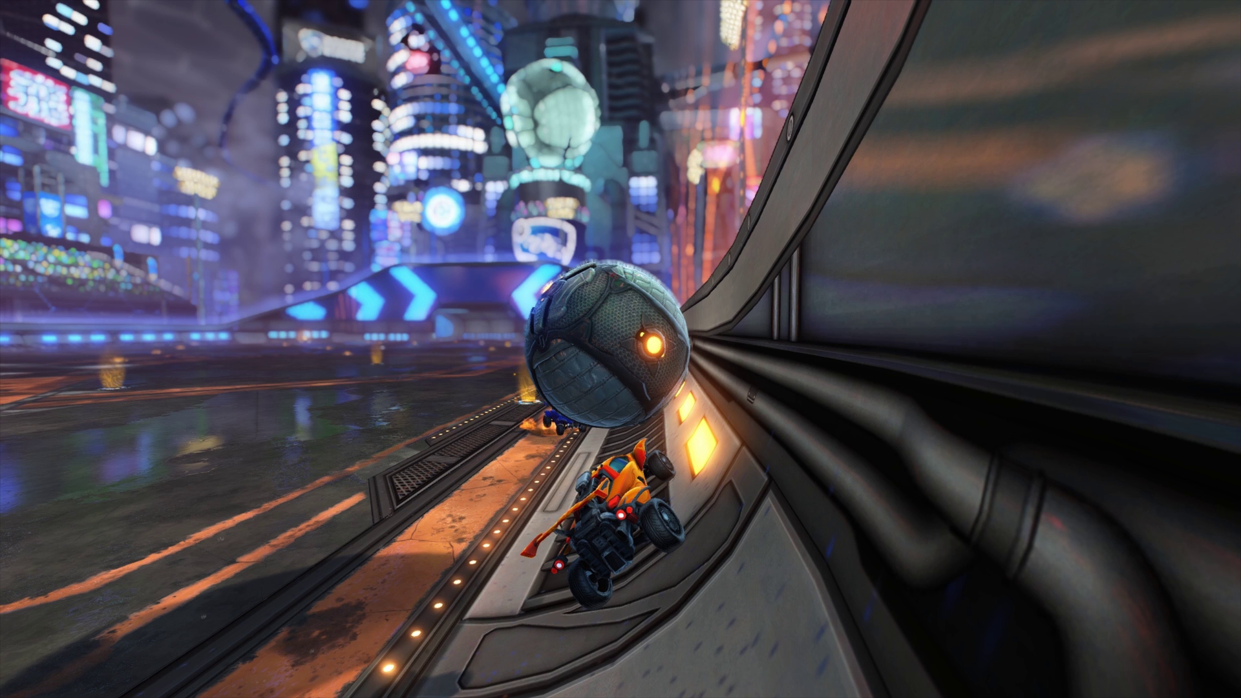
Open the replay's Special FX settings and set Green Screen to Green.
key(Return)
key(Down)
key(Down)
key(Down)
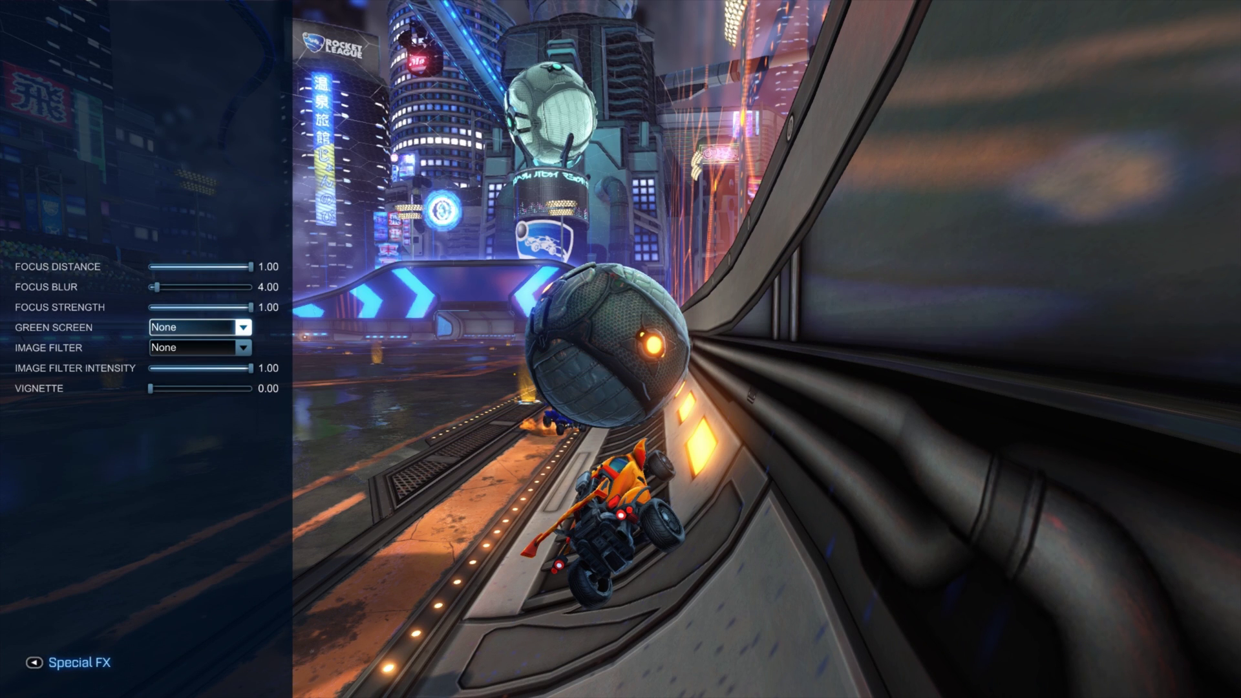
key(Up)
key(Up)
key(Up)
key(Down)
key(Down)
key(Down)
key(Return)
key(Down)
key(Up)
key(Down)
key(Down)
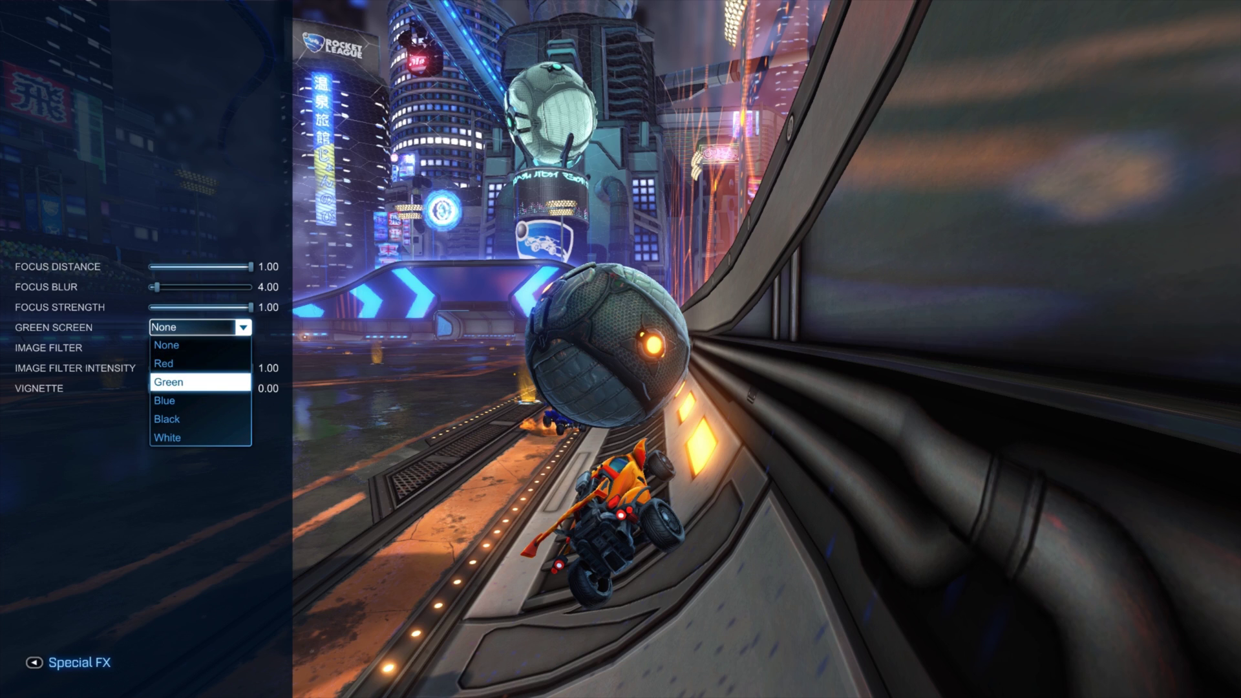
key(Up)
key(Down)
key(Return)
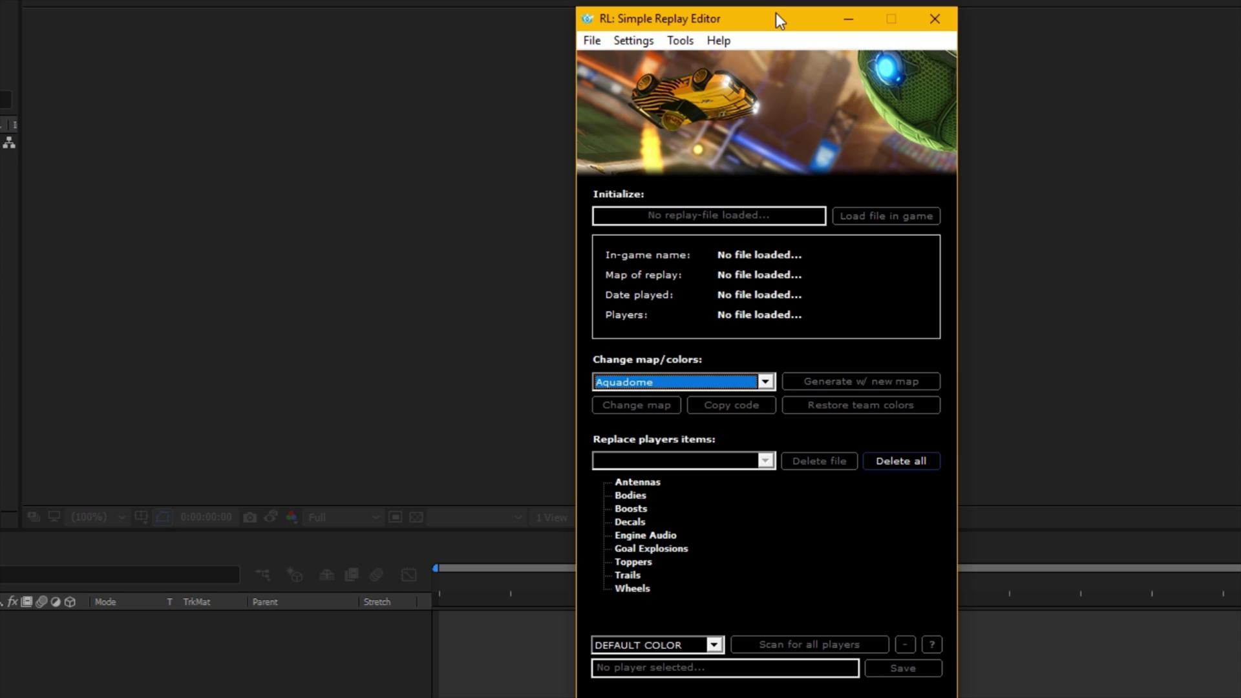
In RL: Simple Replay Editor, open the replay file DCBF51B64EF4BAB06D32DAB49A405E69.replay from the demos folder.
drag(794, 25, 701, 32)
drag(559, 50, 514, 52)
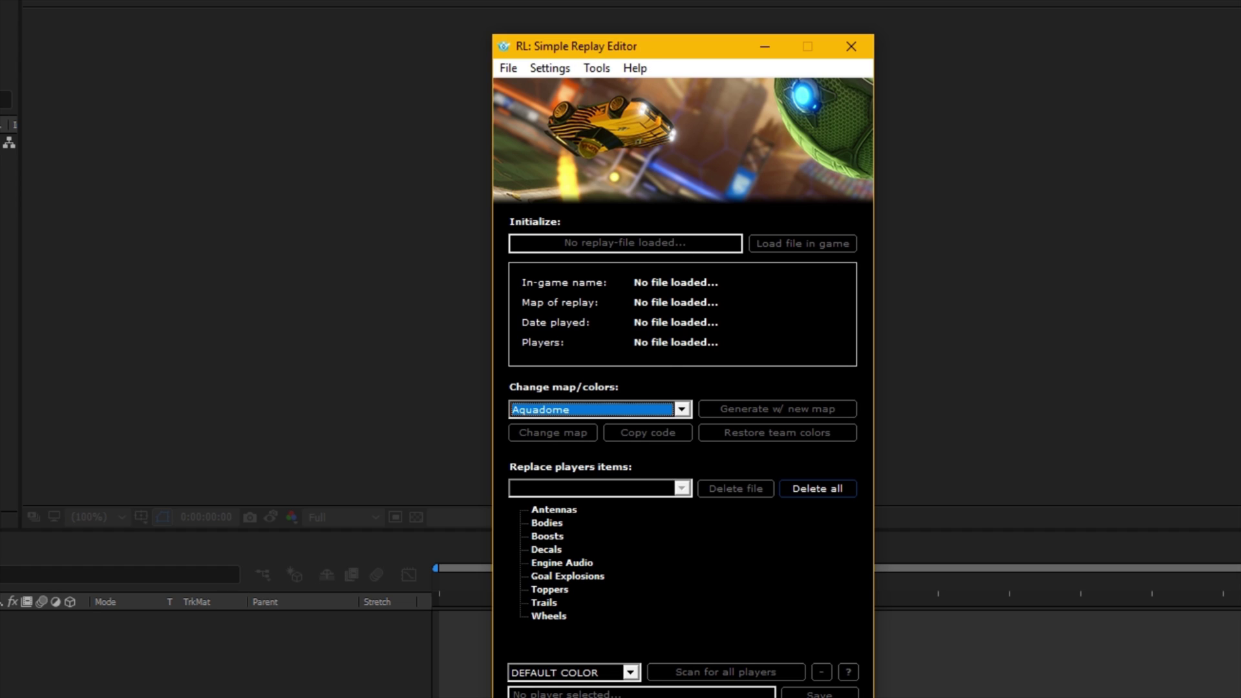
drag(663, 51, 646, 23)
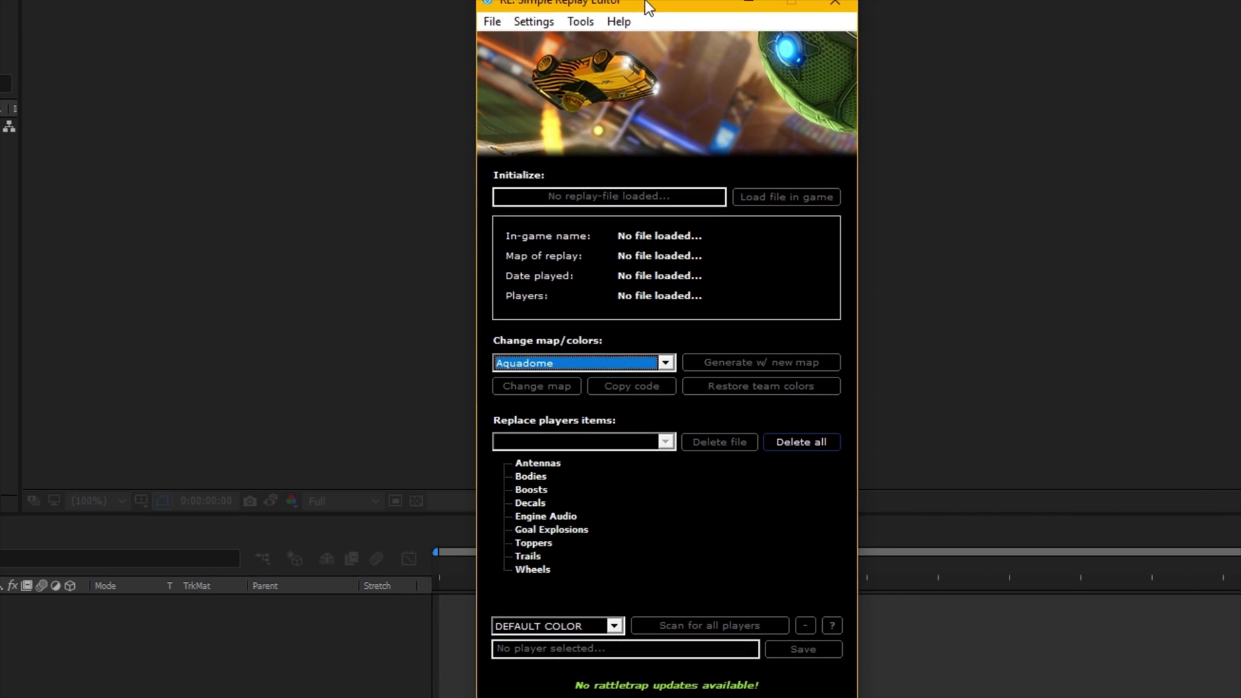
click(493, 21)
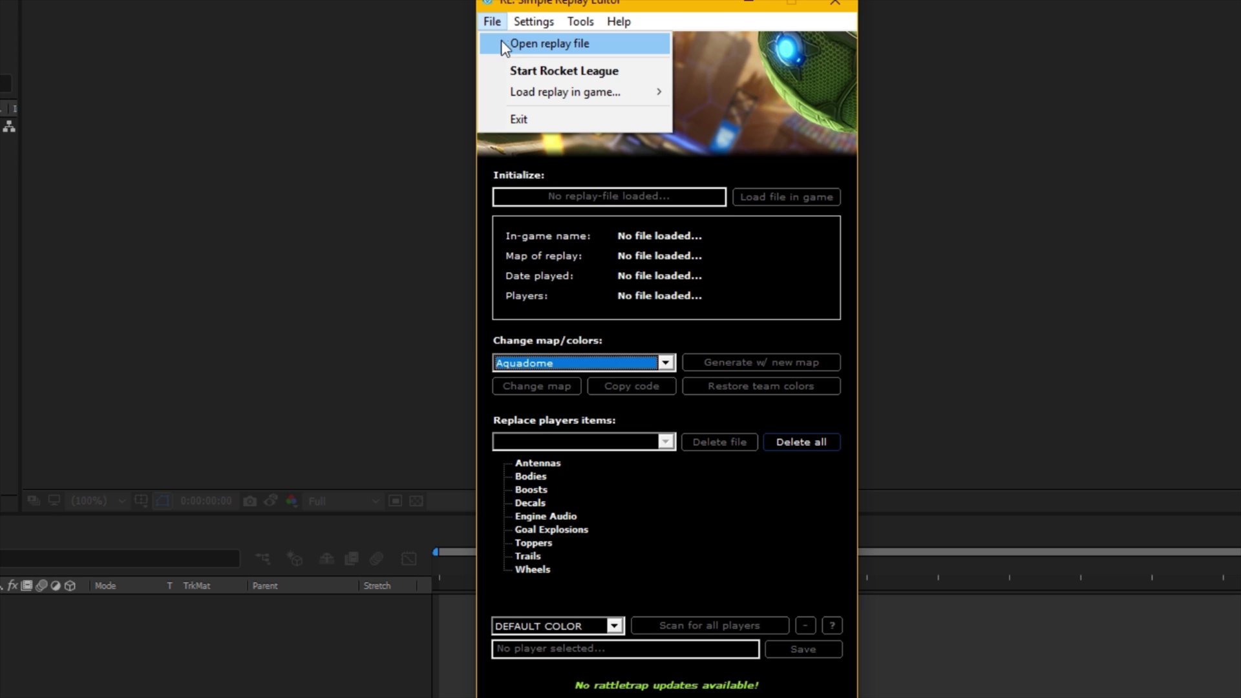
click(523, 42)
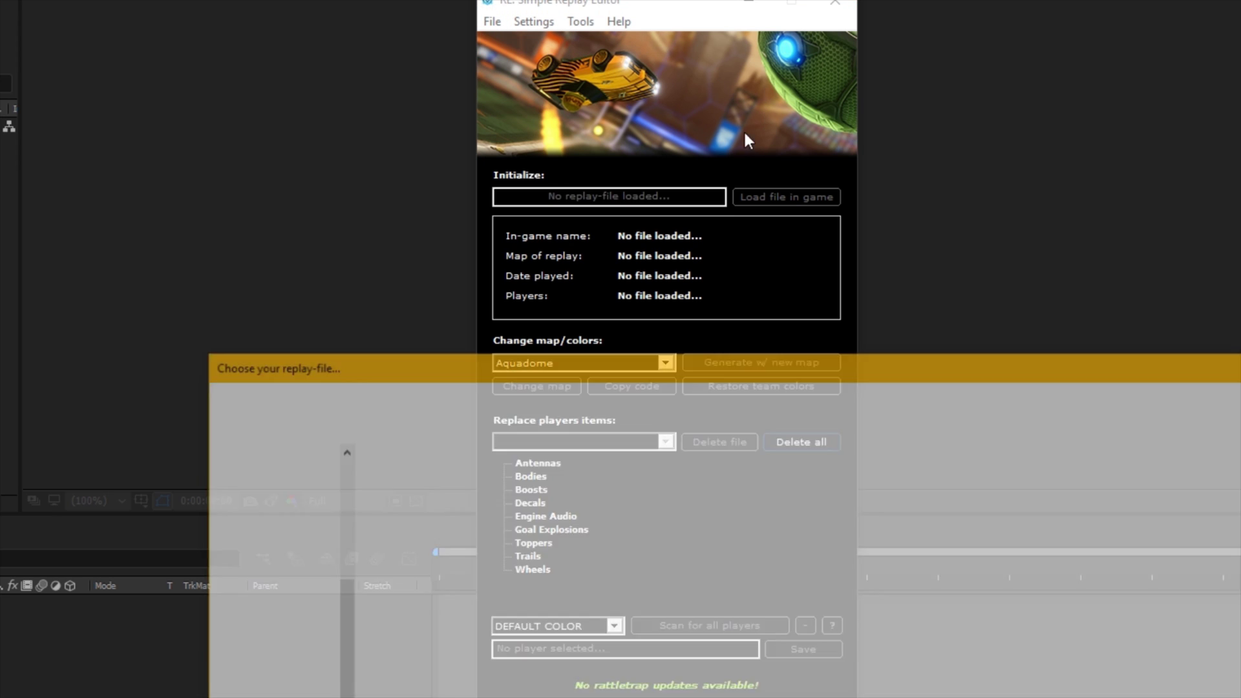
drag(638, 366, 635, 278)
click(588, 391)
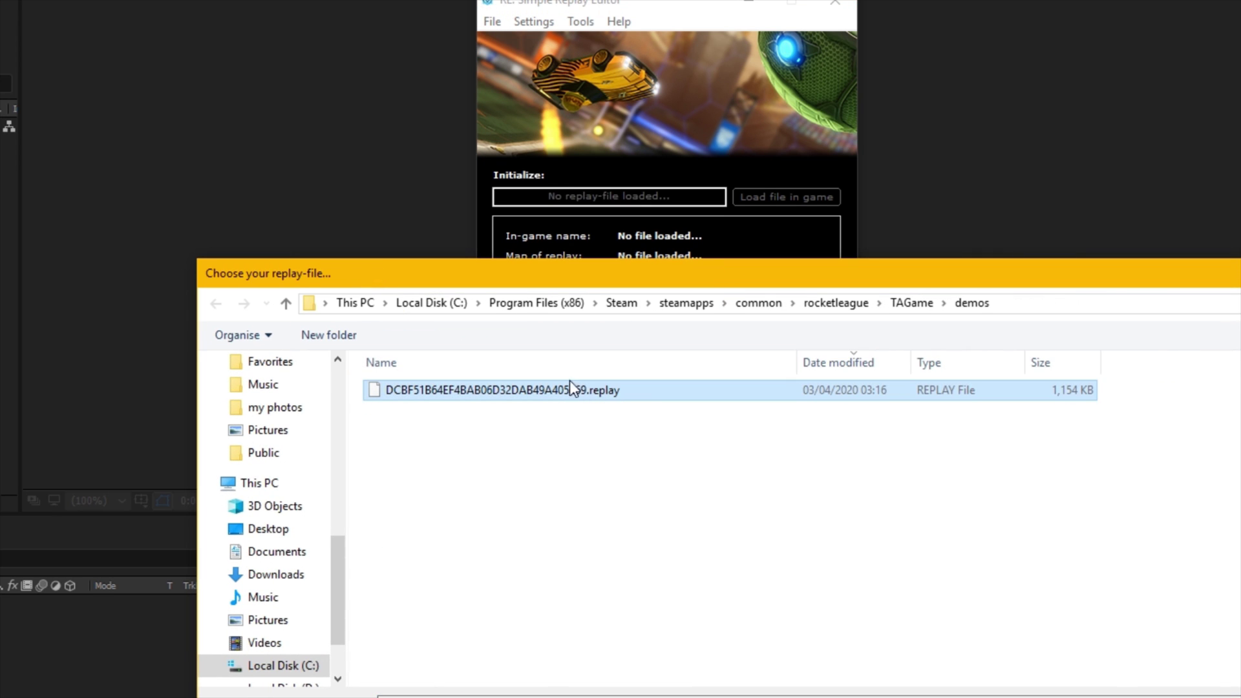
double_click(642, 391)
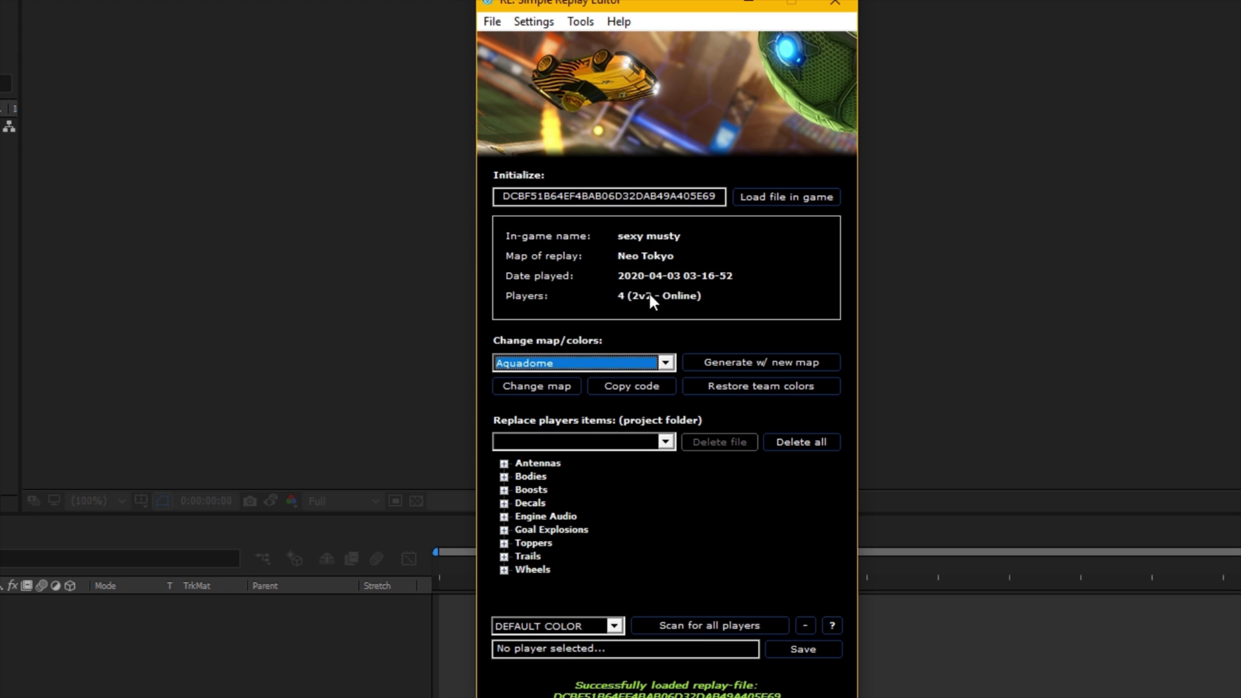
Choose Mannfield as the replacement map for the loaded replay.
click(590, 442)
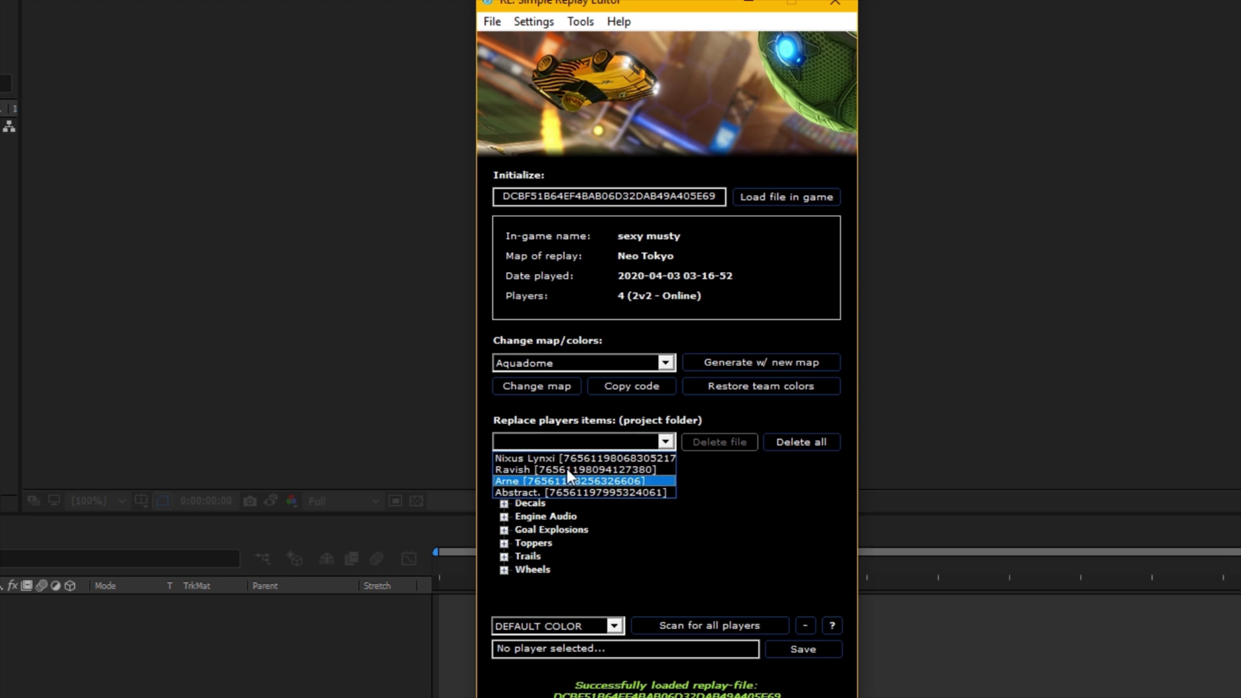
click(792, 542)
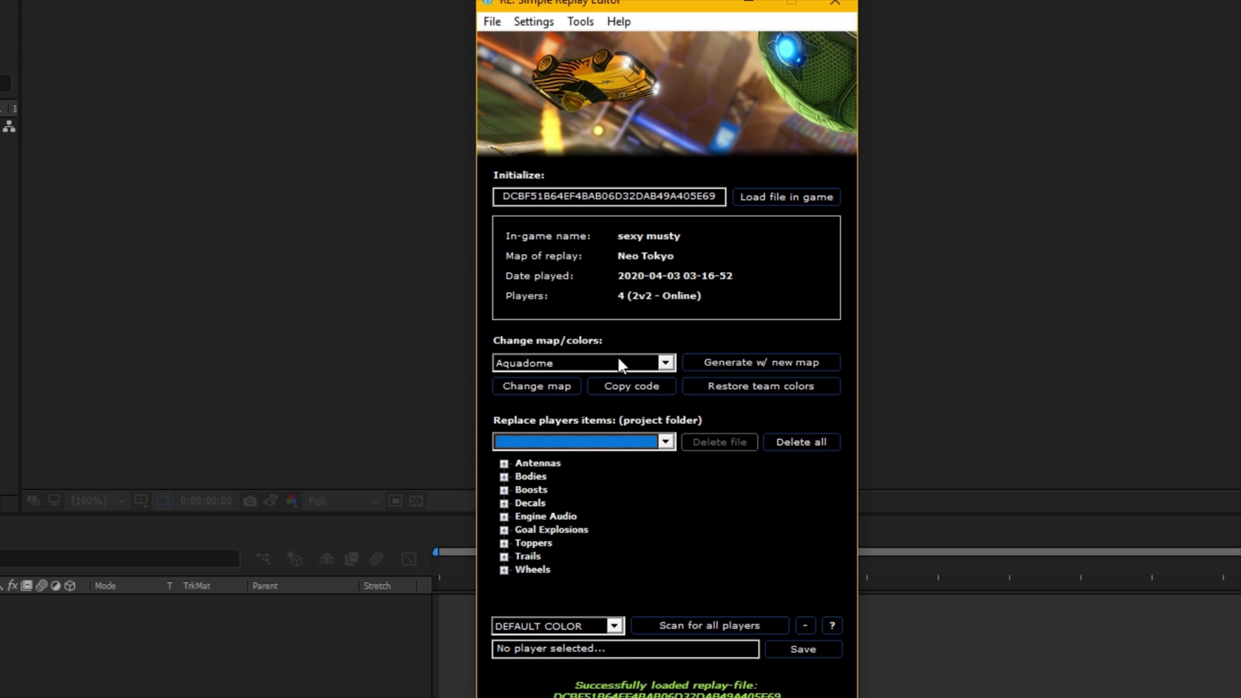
click(567, 365)
click(568, 364)
click(575, 358)
scroll(568, 455, down, 5)
scroll(550, 490, up, 5)
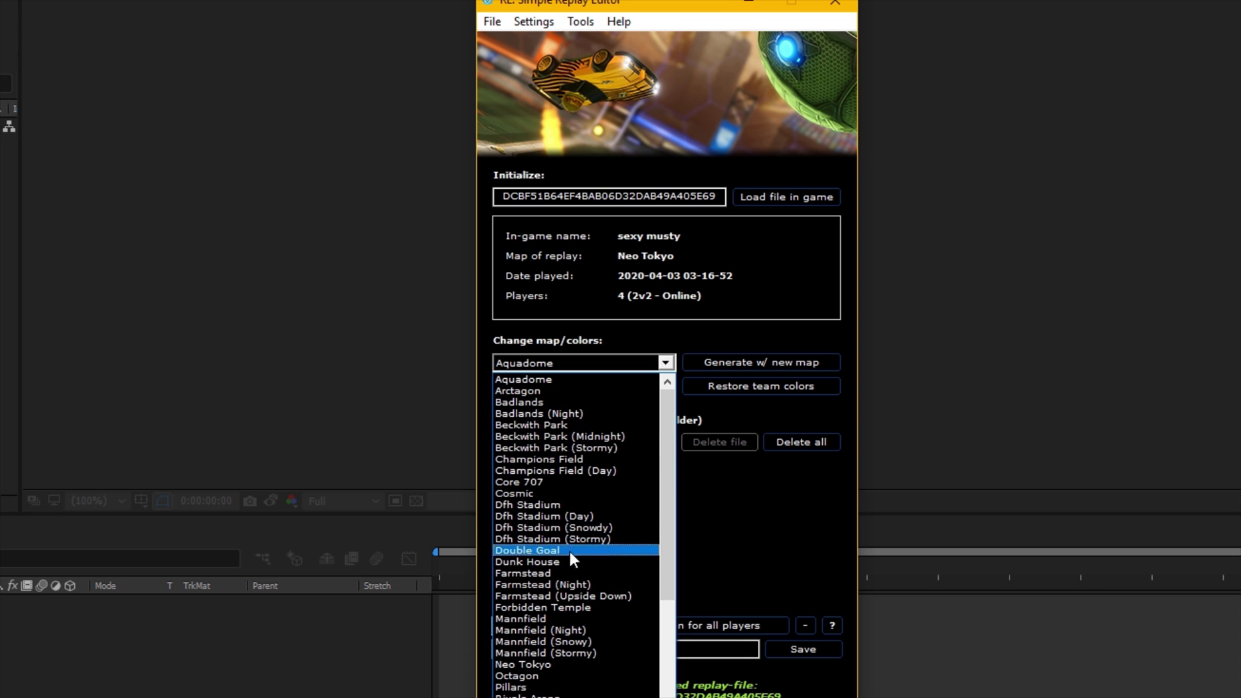
click(585, 363)
click(581, 364)
click(536, 618)
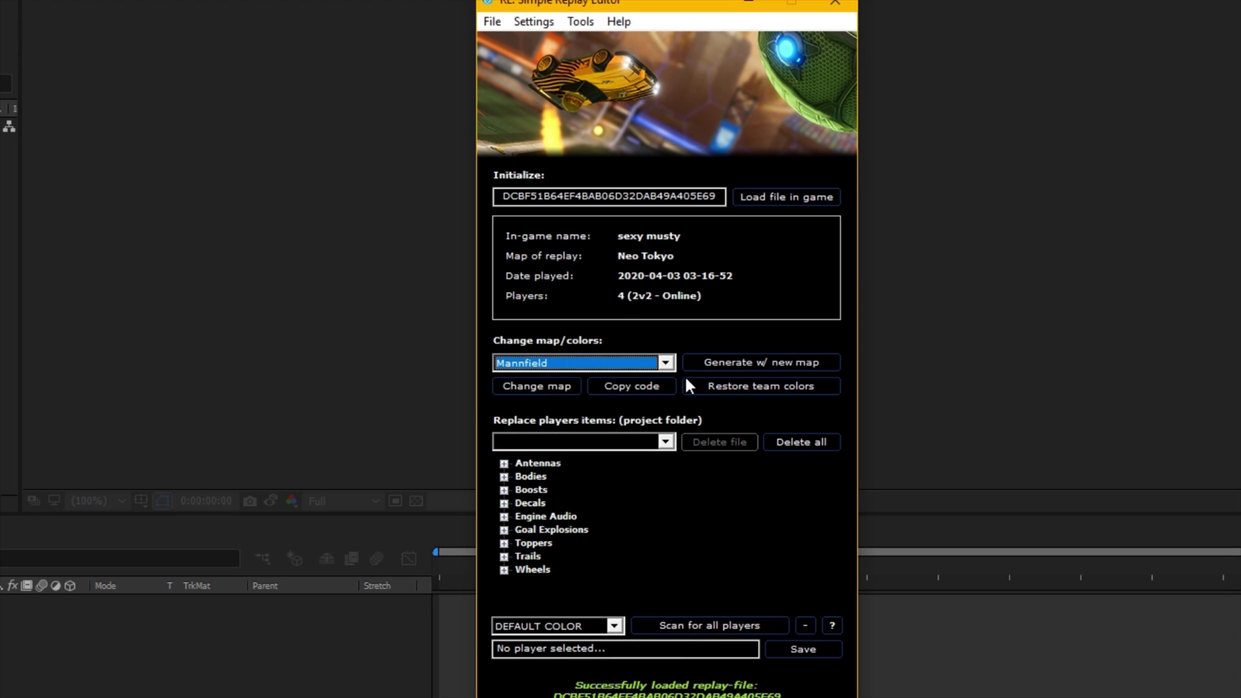
Generate a new replay file with the chosen map and save it in the demos folder as DCBF51B64EF4BAB06D32DAB49A405E69_Mannfield.
click(768, 364)
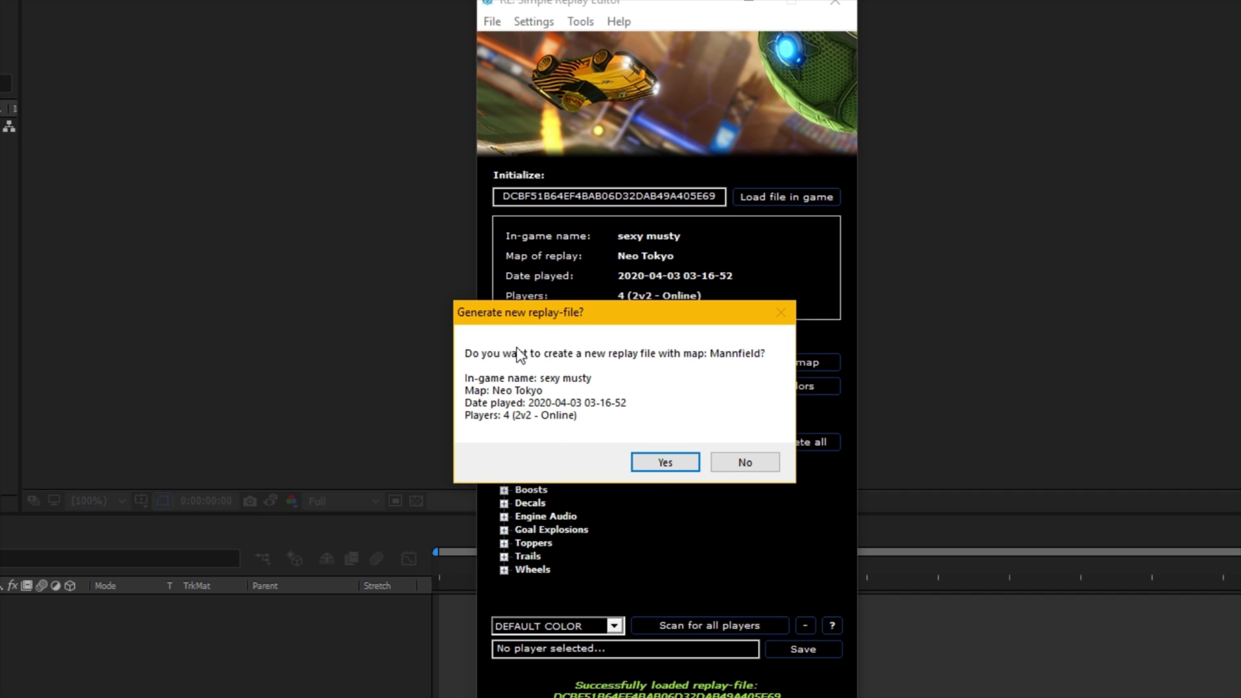
click(665, 461)
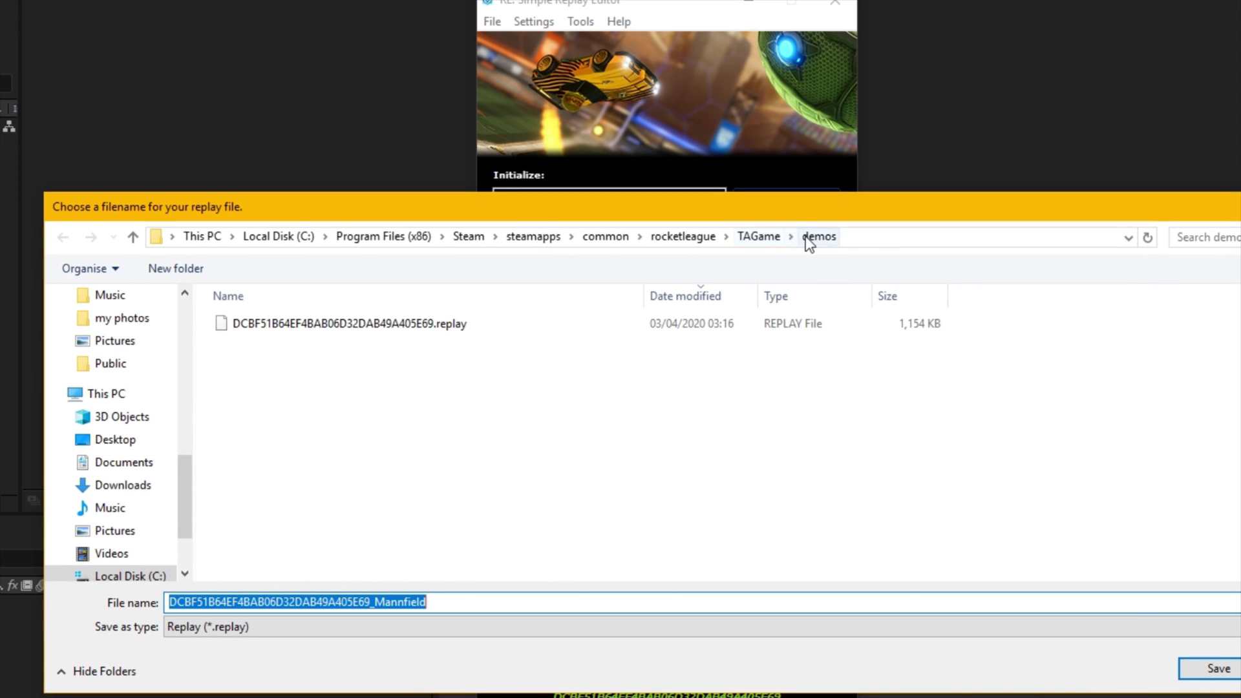
click(1216, 673)
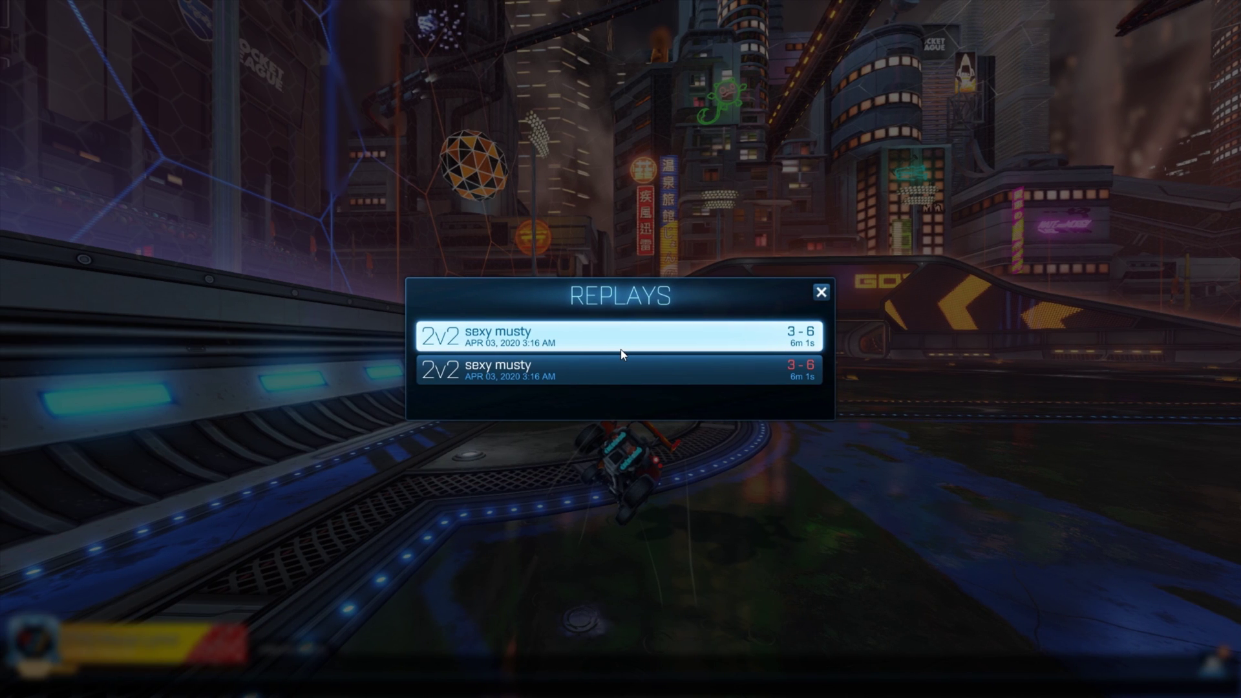
In Rocket League, load the first of the two 2v2 replays in the replay list.
key(Down)
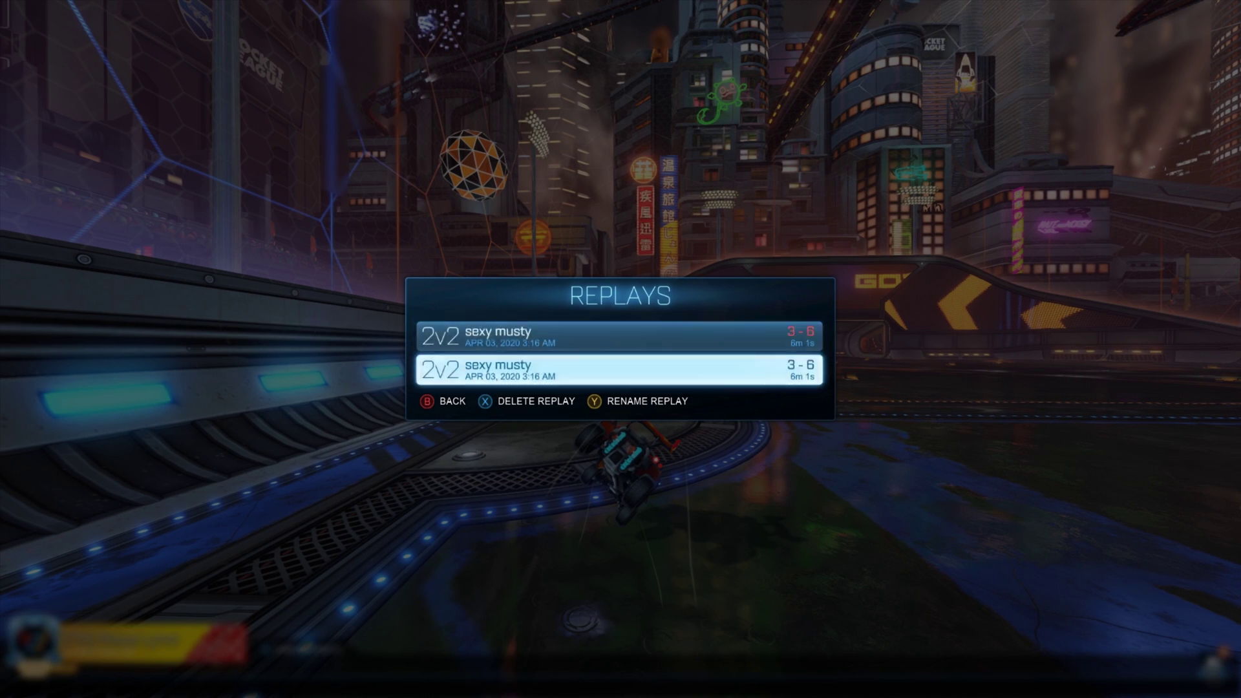
key(Up)
key(Down)
key(Up)
key(Down)
key(Up)
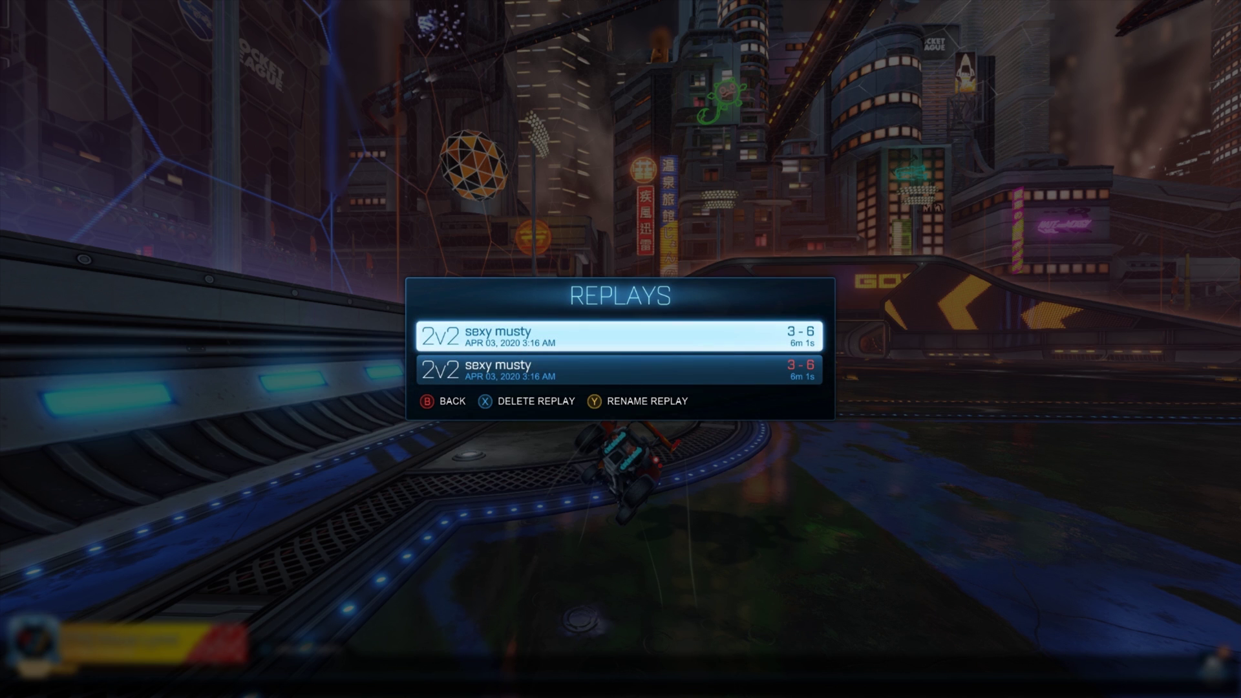
key(Return)
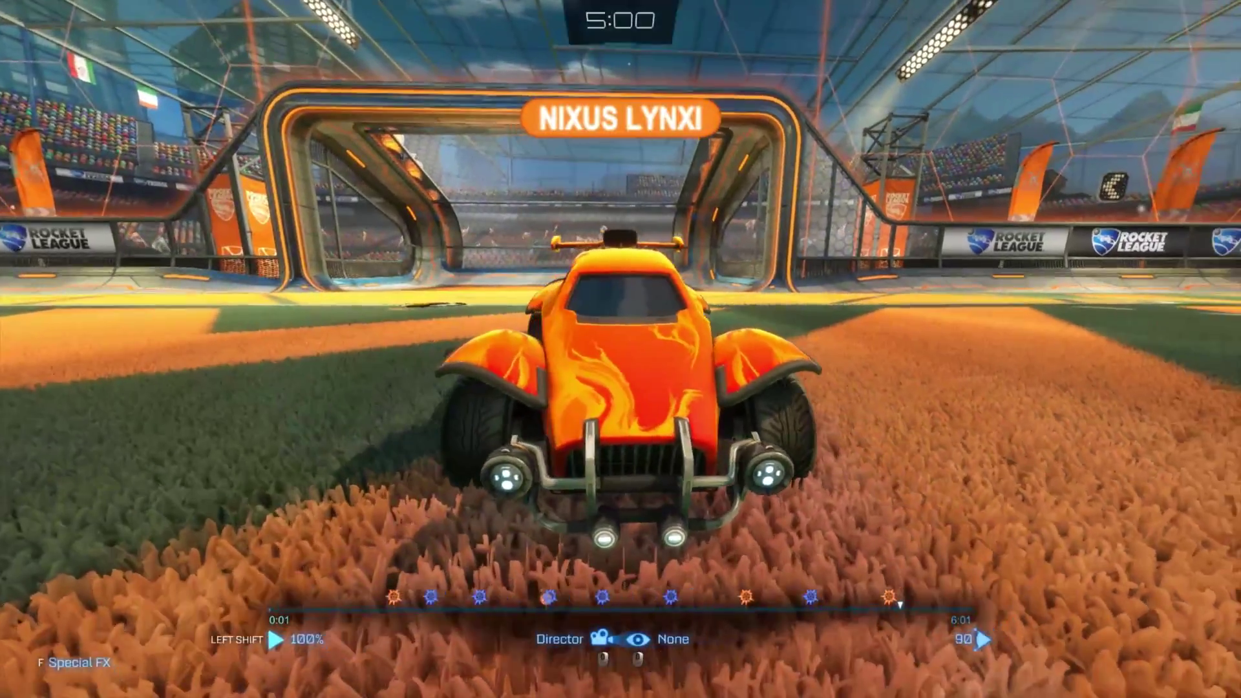
Play the replay to 0:03, pause it and switch the camera mode to Fly.
right_click(620, 349)
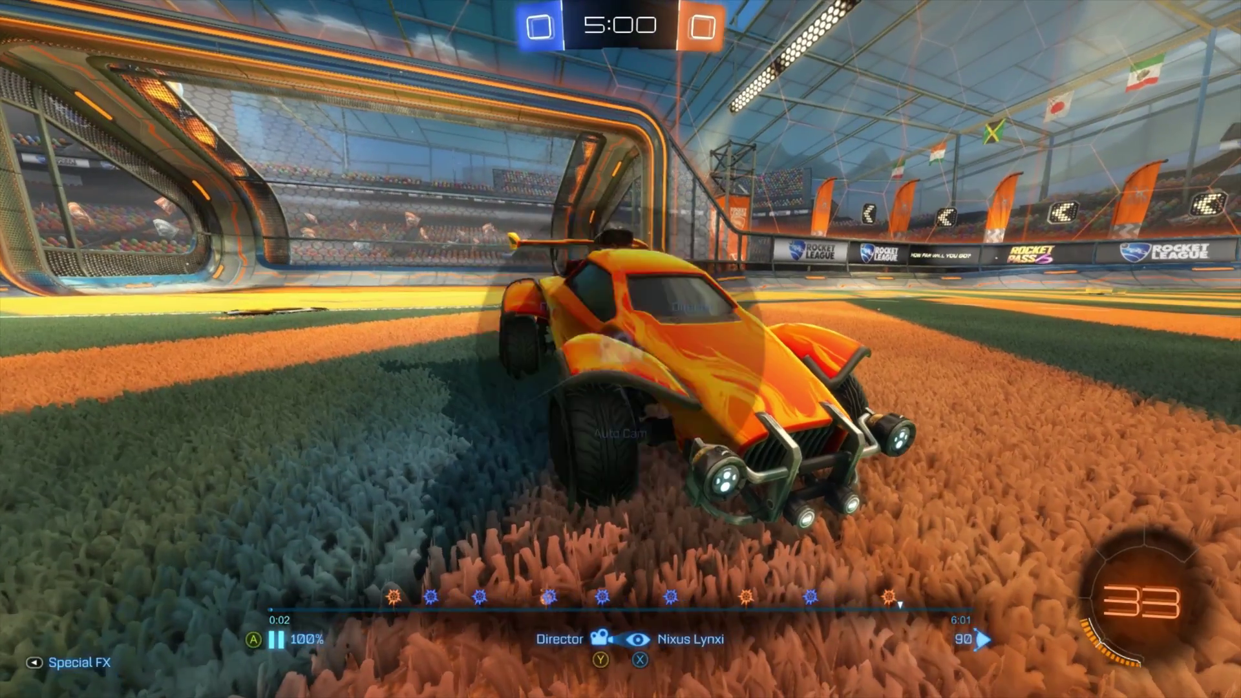
click(620, 353)
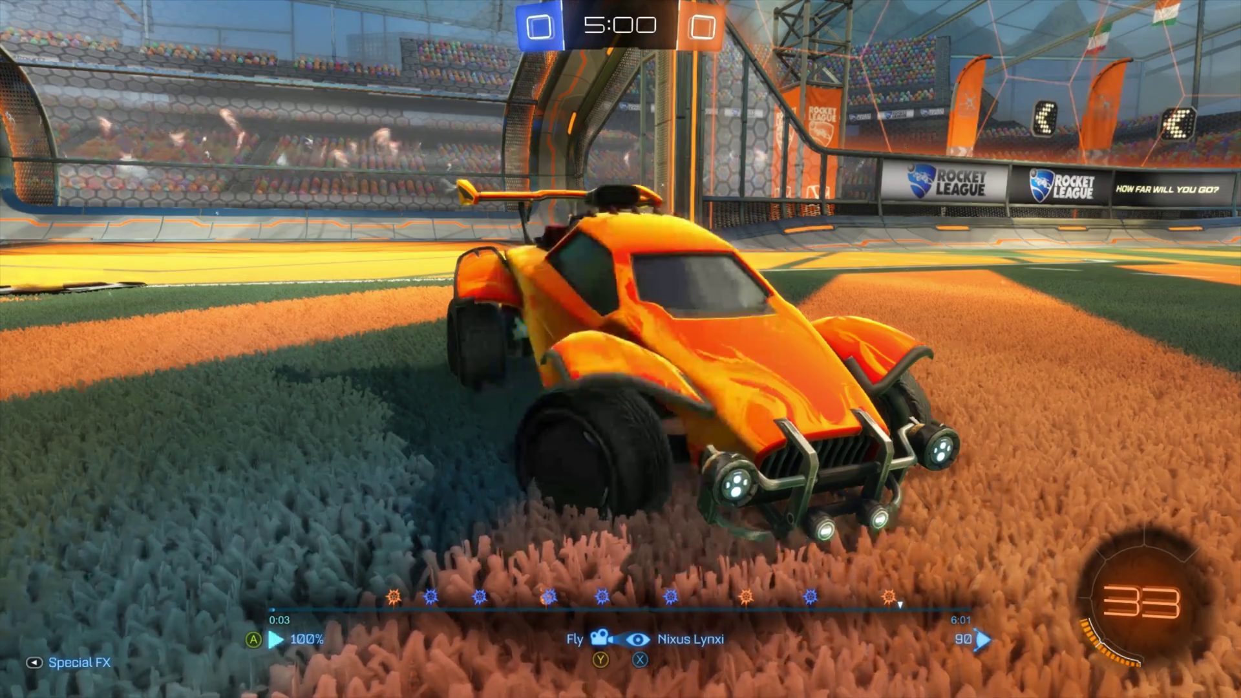
key(y)
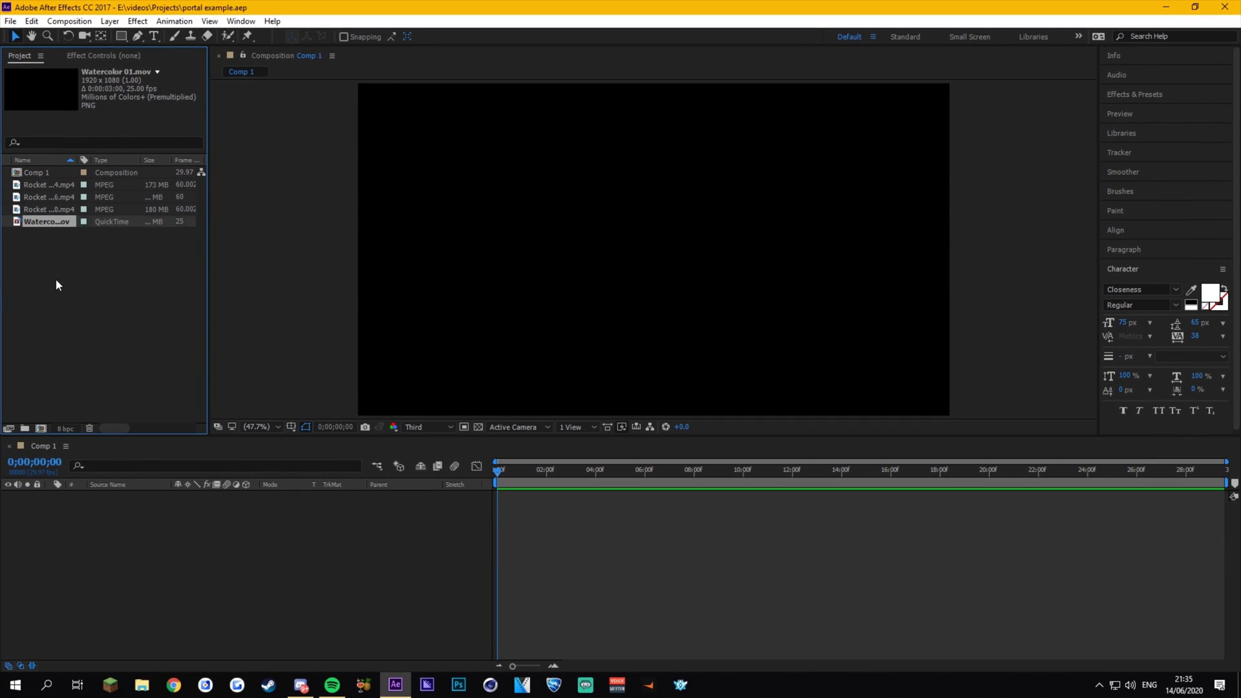
In After Effects, add the clip Rocket League 2020.06.14 - 18.01.25.04.mp4 to Comp 1 as a layer.
drag(56, 279, 265, 557)
click(60, 197)
click(48, 186)
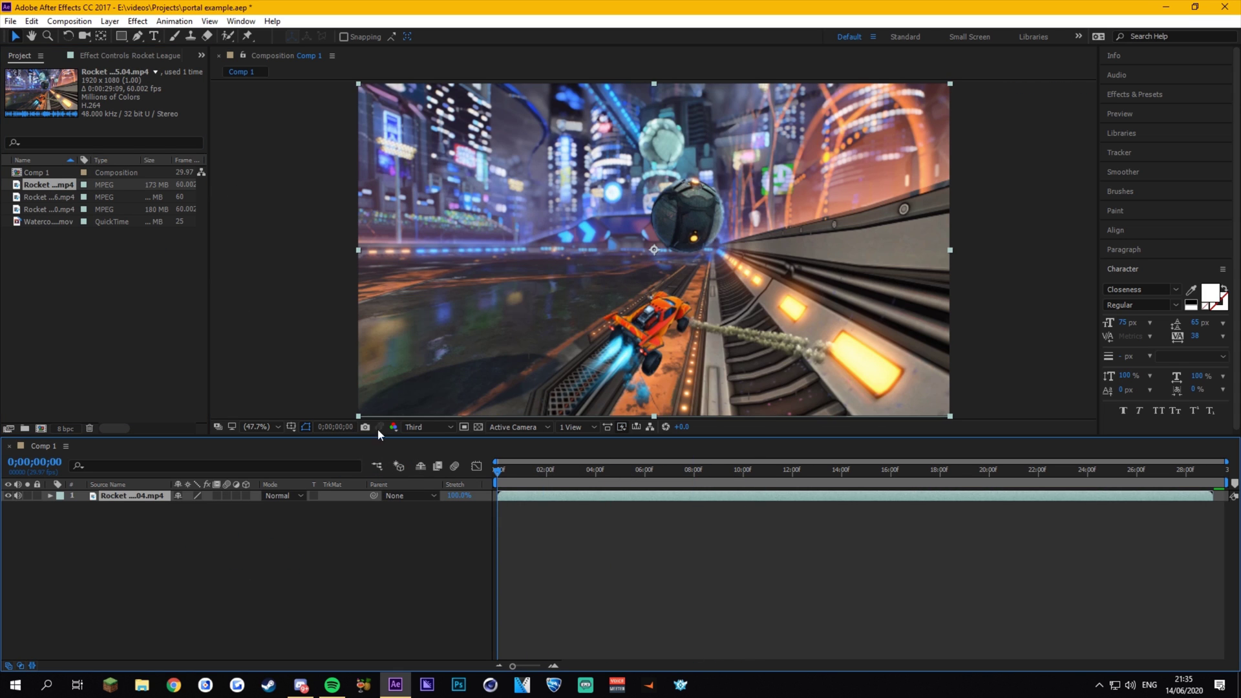
Apply the Twixtor effect to the clip, adjust its Frame Interp option and scrub through the opening of the clip.
key(ctrl+5)
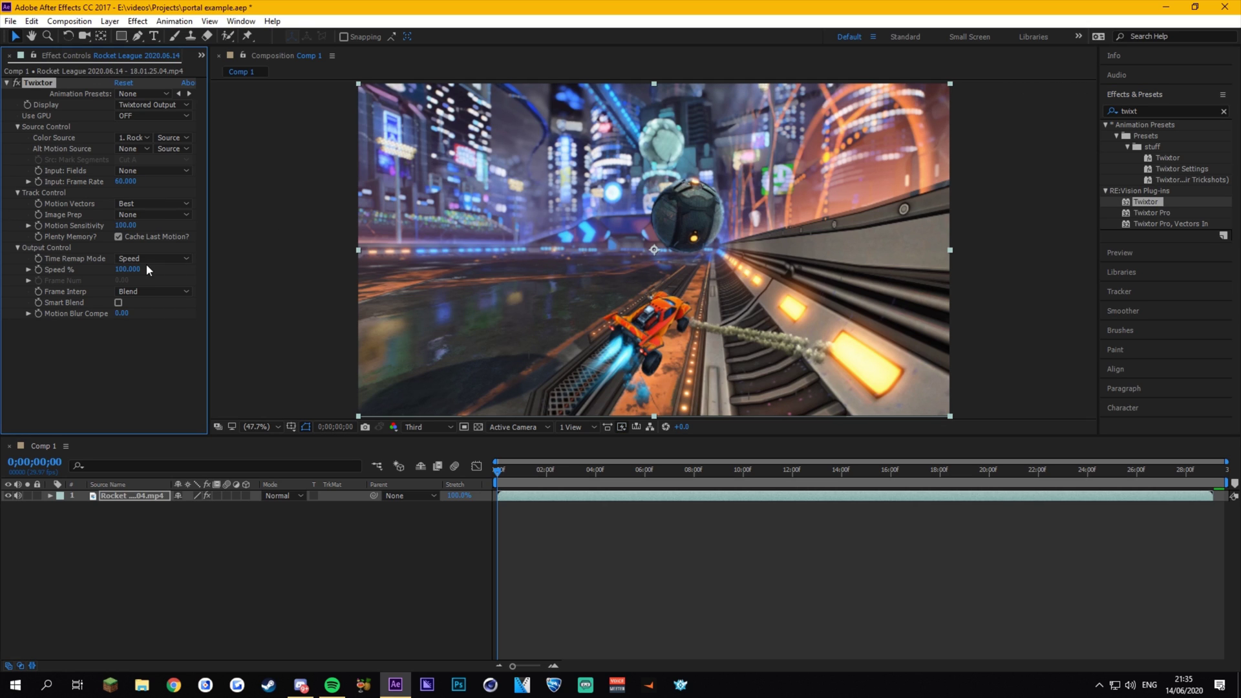
click(155, 292)
click(132, 301)
drag(499, 474, 528, 474)
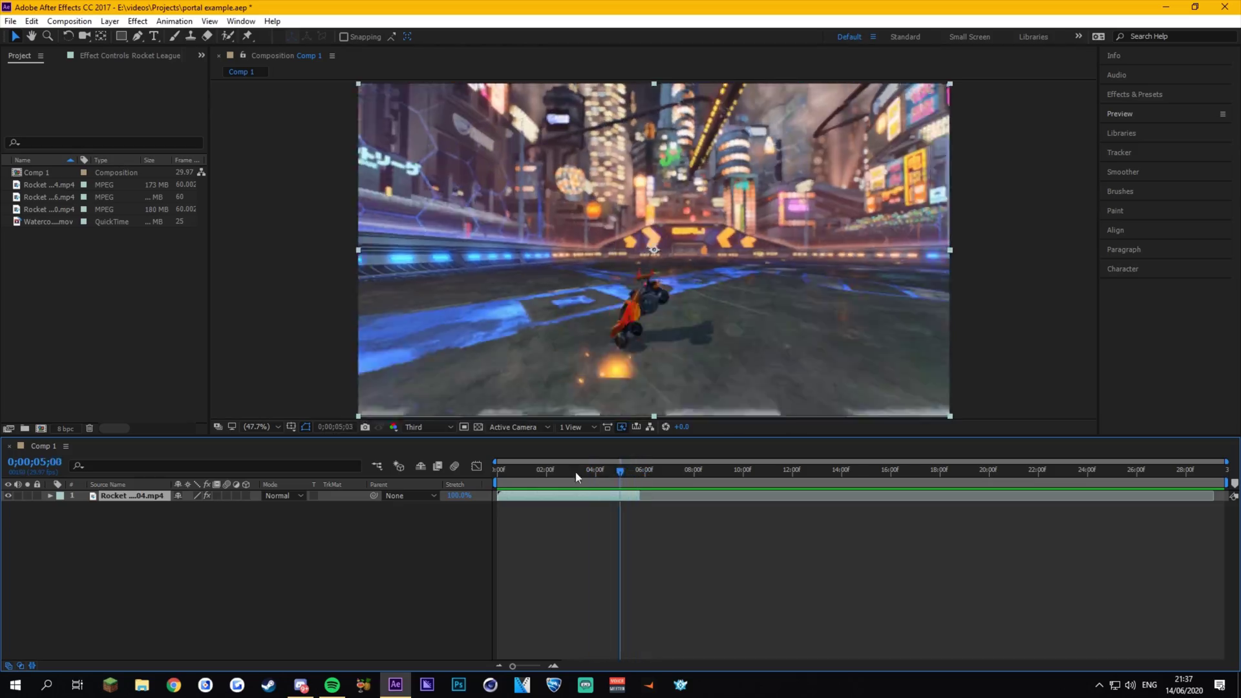
Pre-compose the clip from the start of the timeline as portal, leaving all attributes in Comp 1.
drag(576, 475, 499, 479)
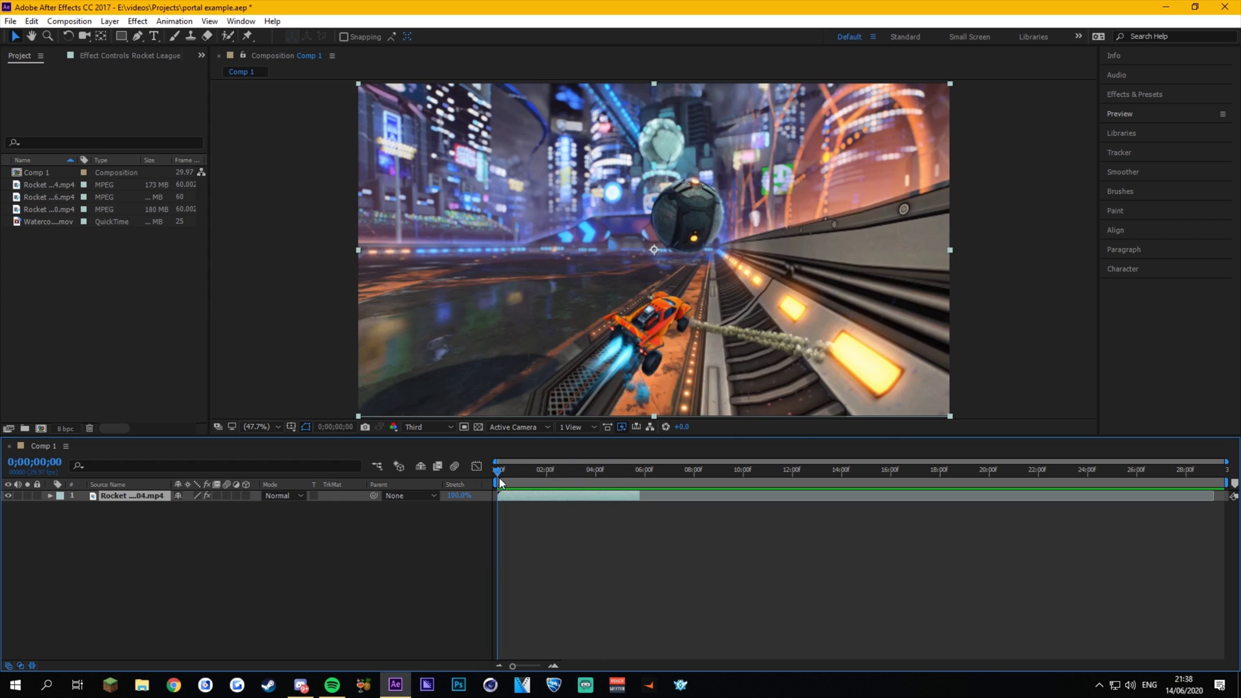
right_click(525, 495)
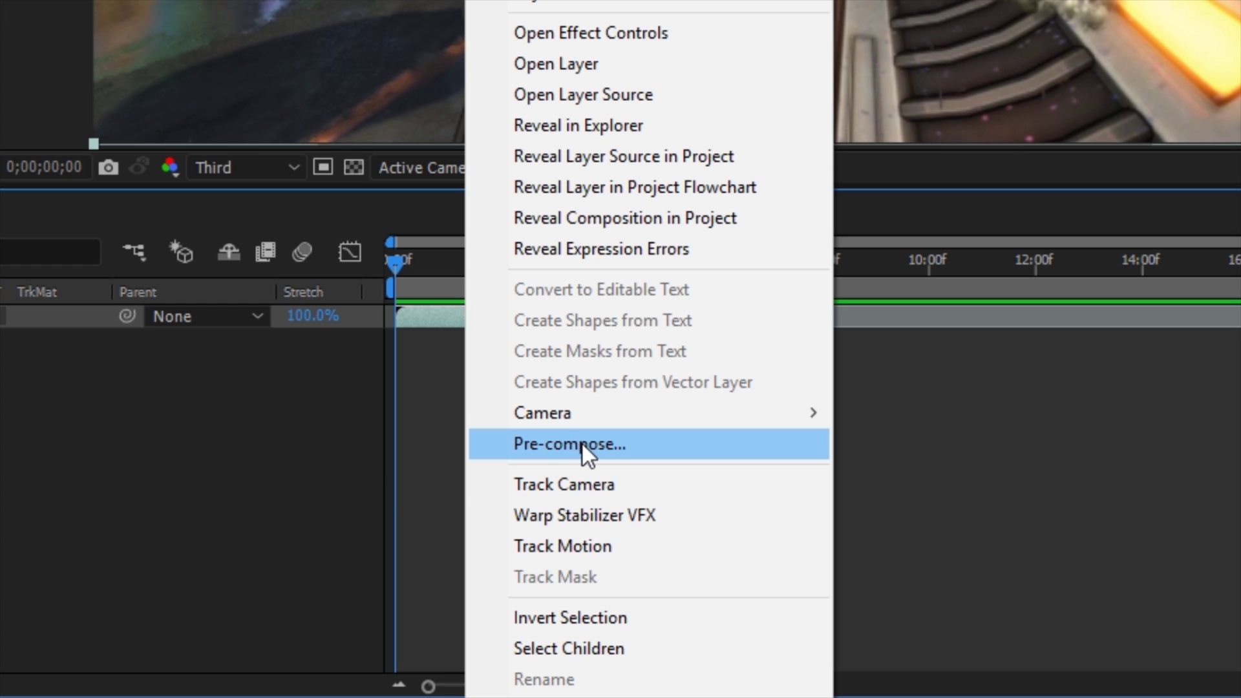
click(581, 554)
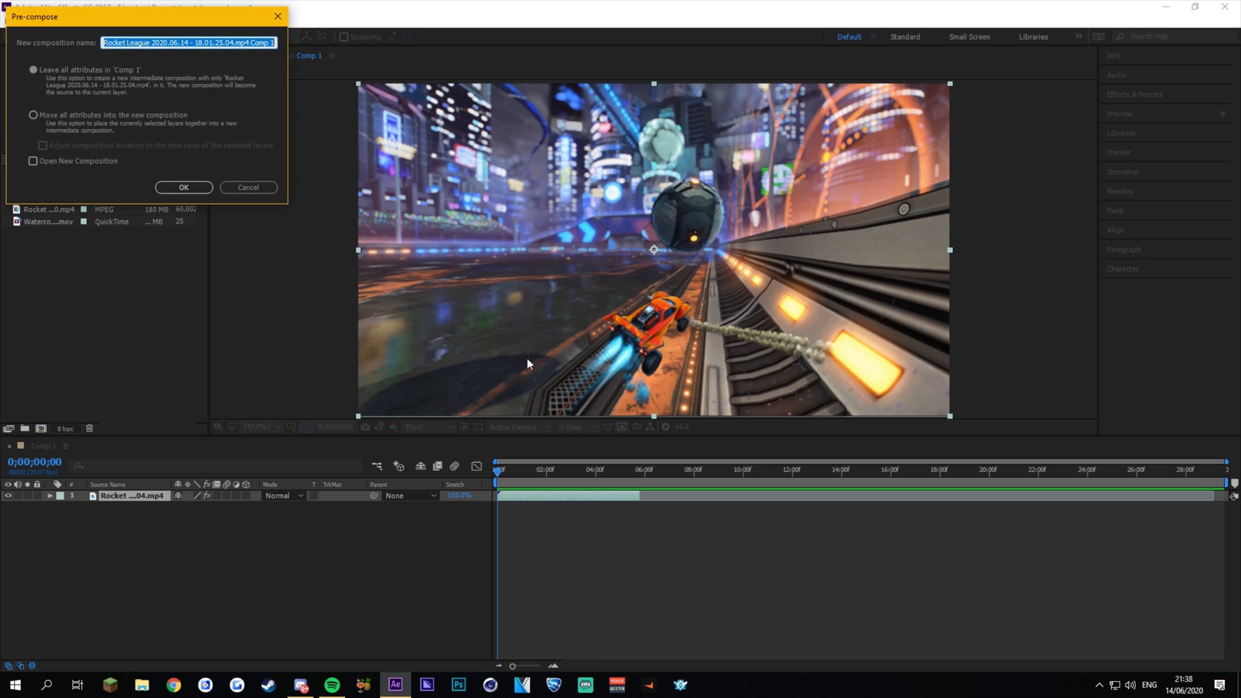
drag(209, 12, 198, 46)
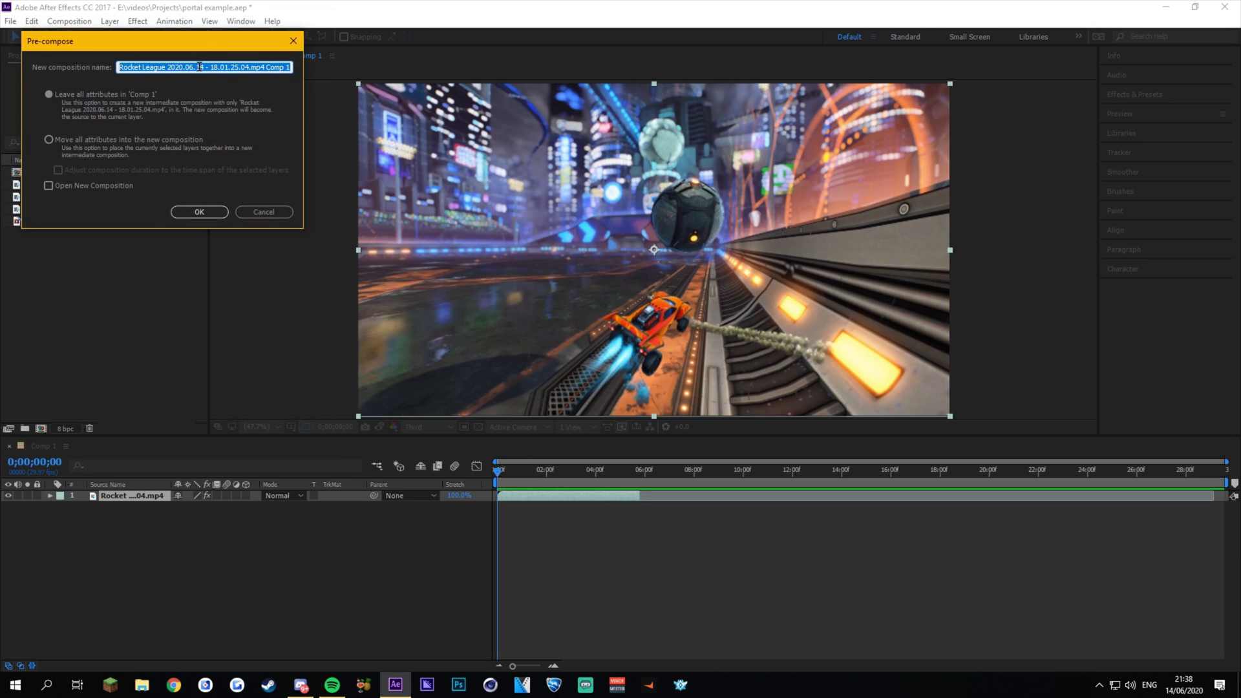
text(portal)
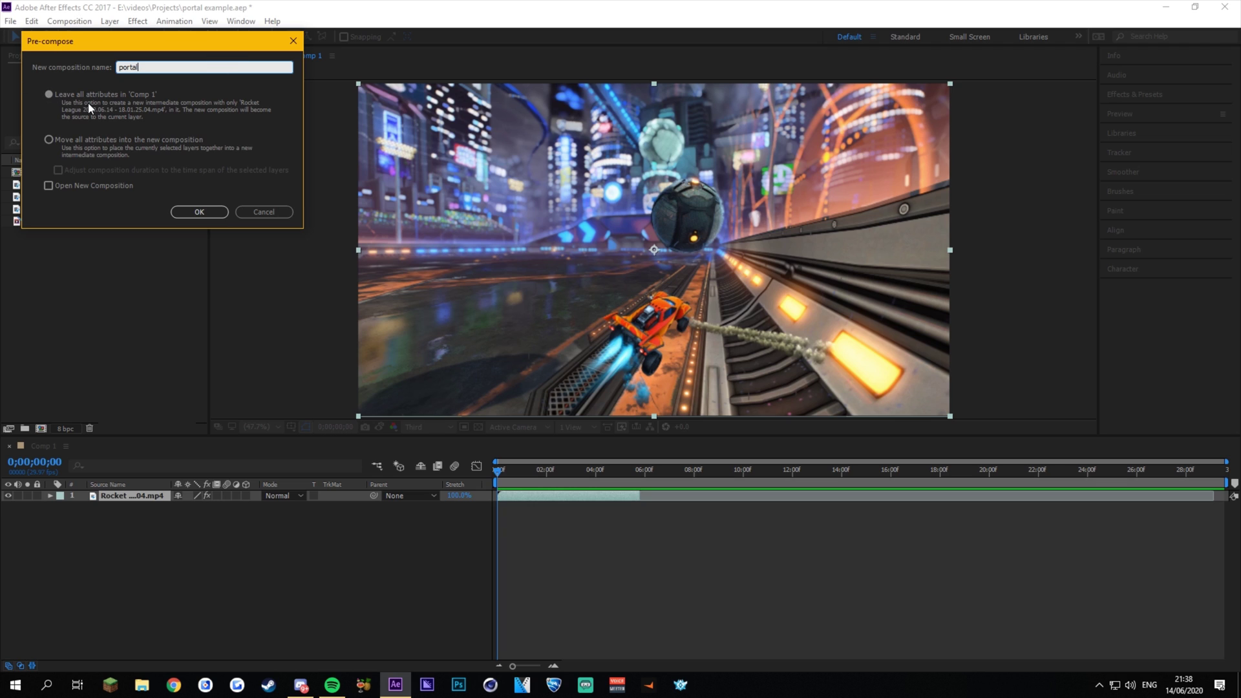
click(197, 212)
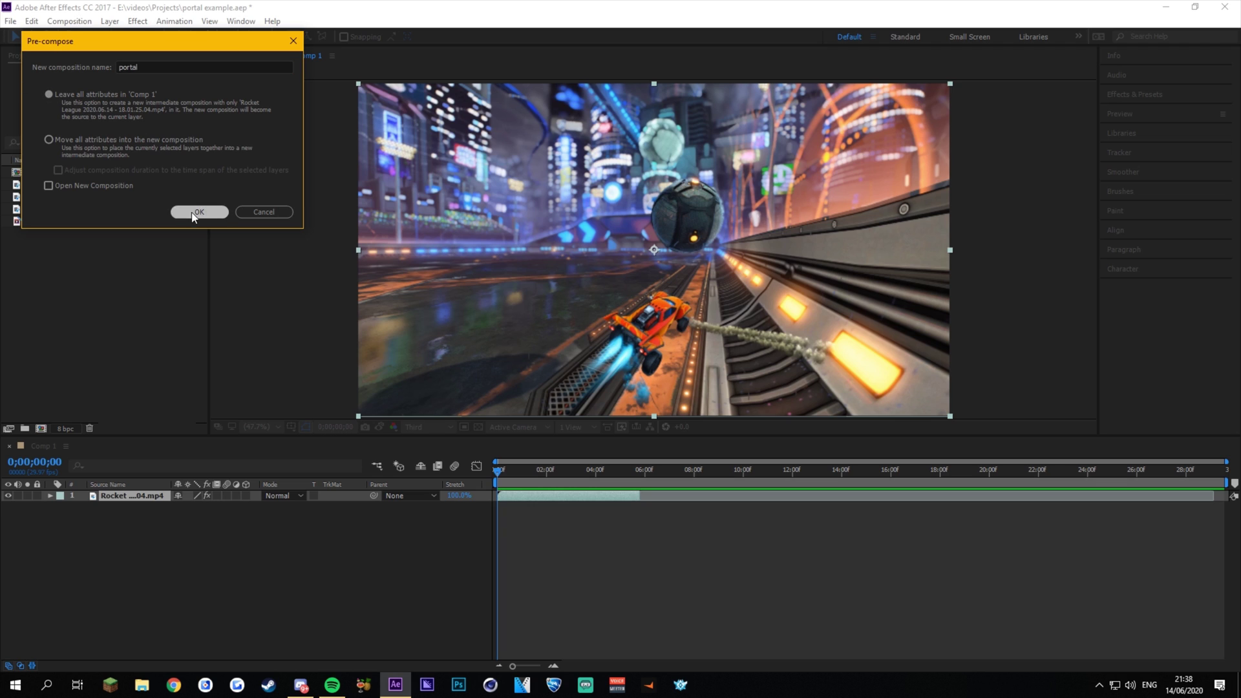
Open the portal composition and return the playhead to the start.
drag(555, 464, 865, 507)
double_click(516, 500)
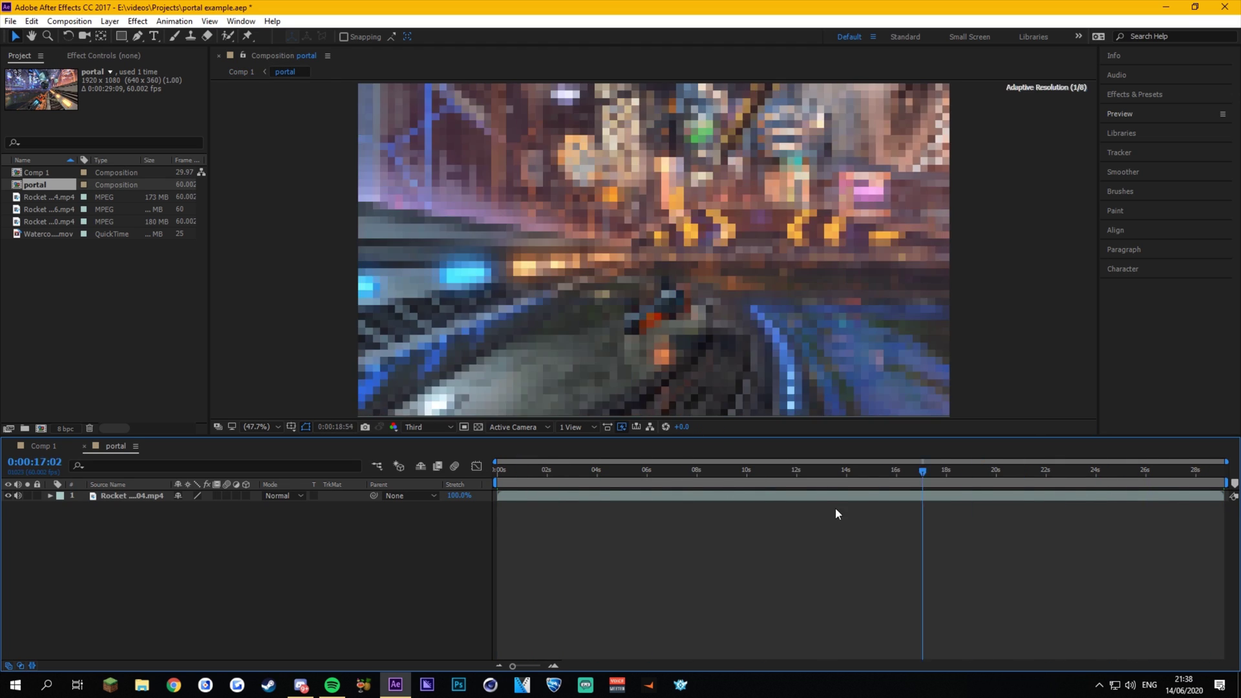
key(Home)
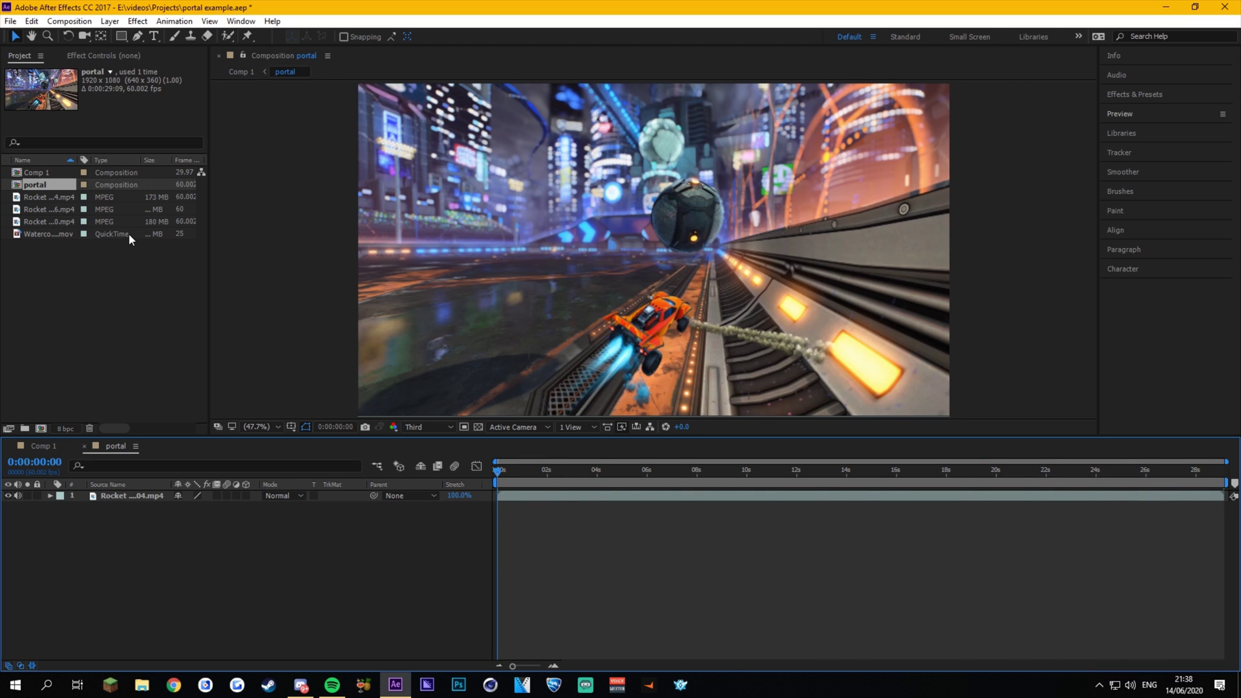
Examine the previews of the three Rocket League clips in the project.
click(123, 296)
click(51, 196)
click(53, 208)
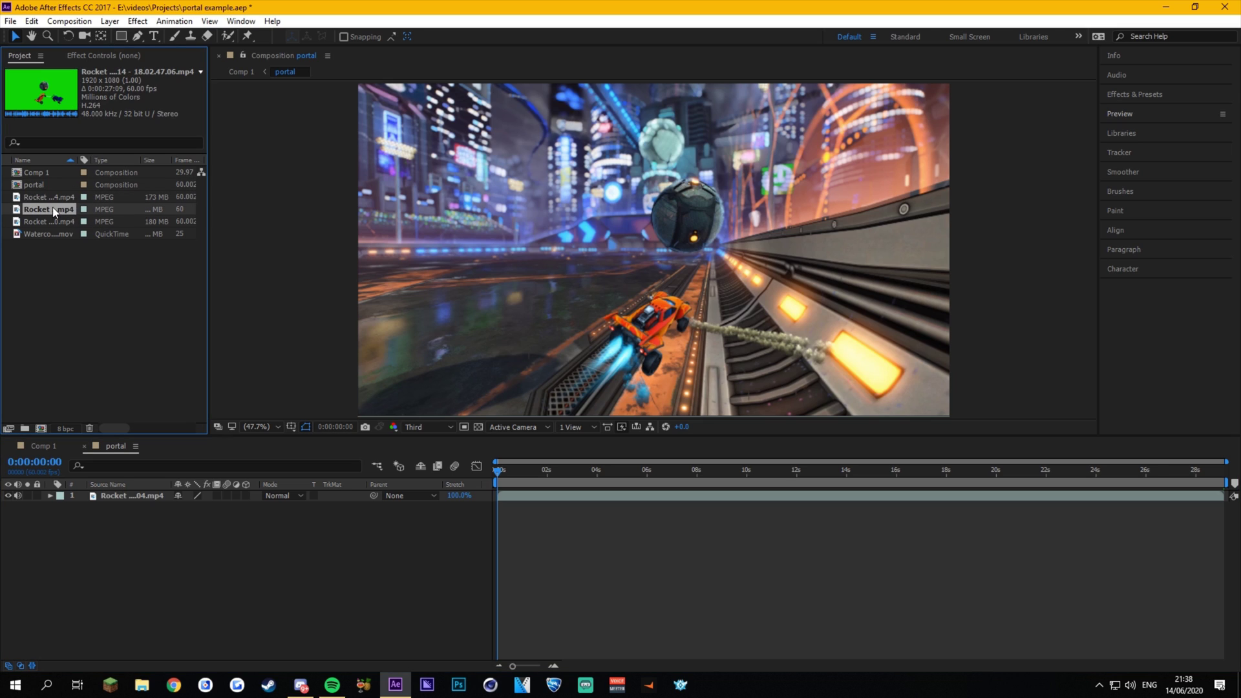
click(50, 221)
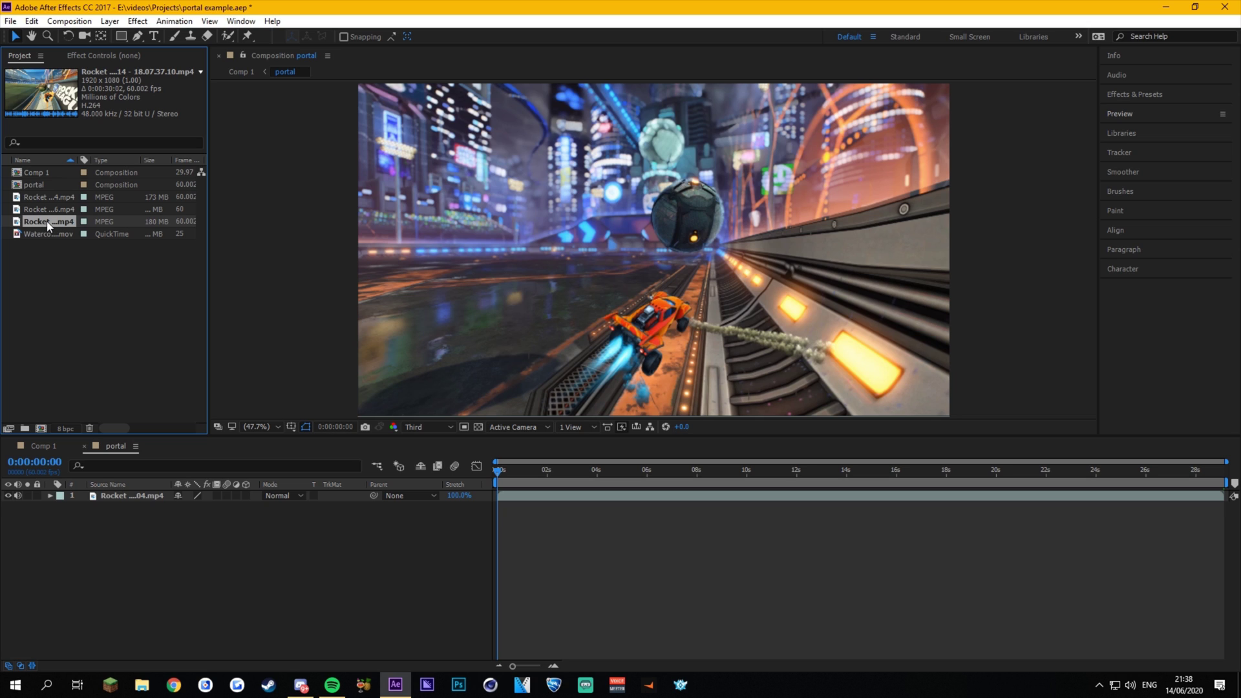
Add the green-screen clip to the portal composition above the normal clip, starting at the beginning.
drag(46, 221, 141, 232)
drag(48, 210, 56, 213)
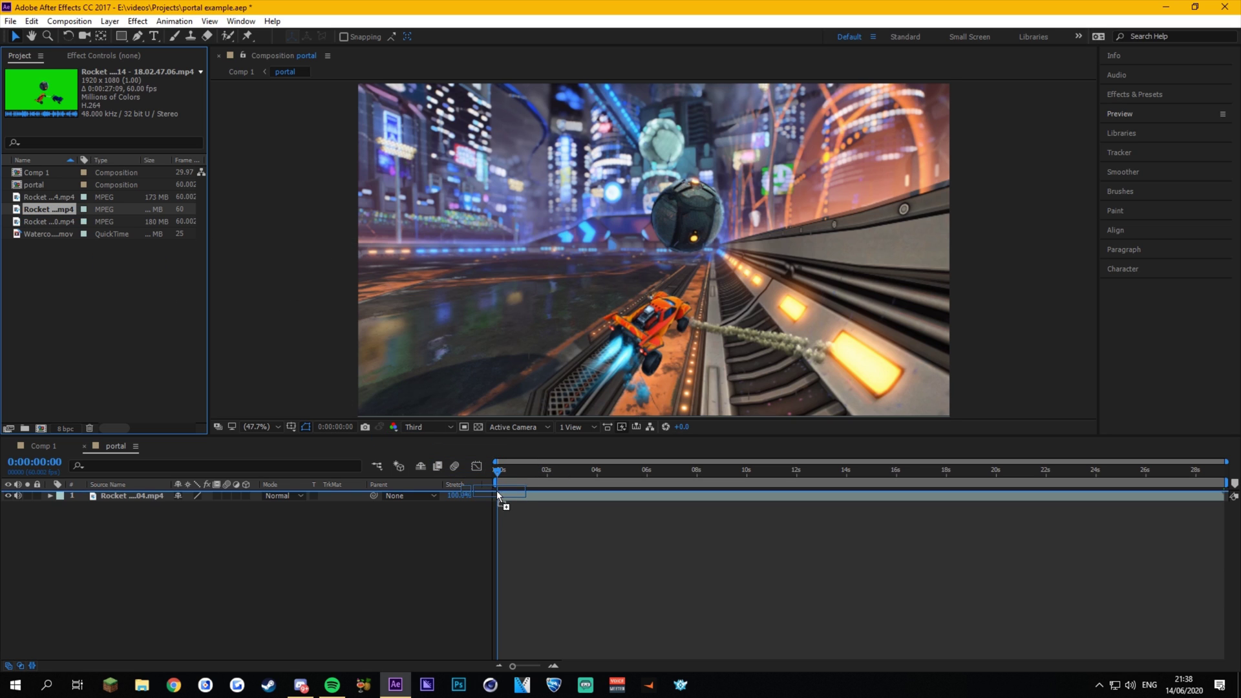
drag(498, 494, 499, 495)
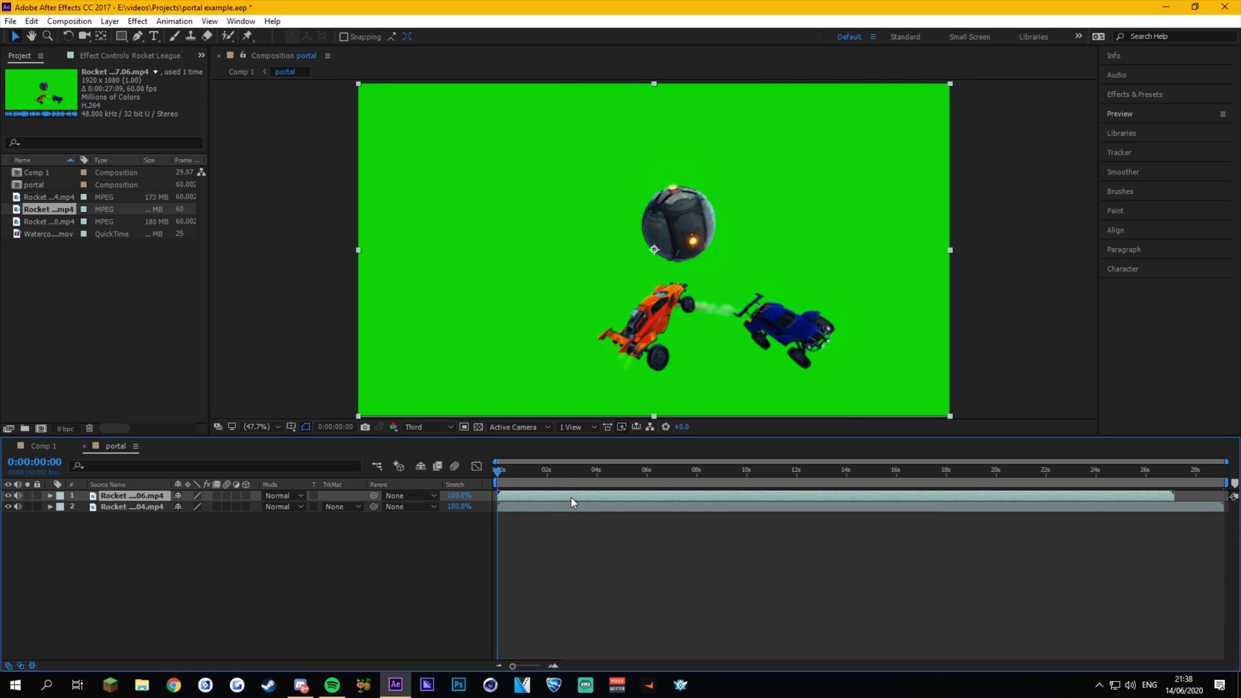
Align the green-screen clip in time with the normal clip beneath, using a temporary 37% opacity and restoring it to 100%.
key(t)
drag(179, 507, 141, 508)
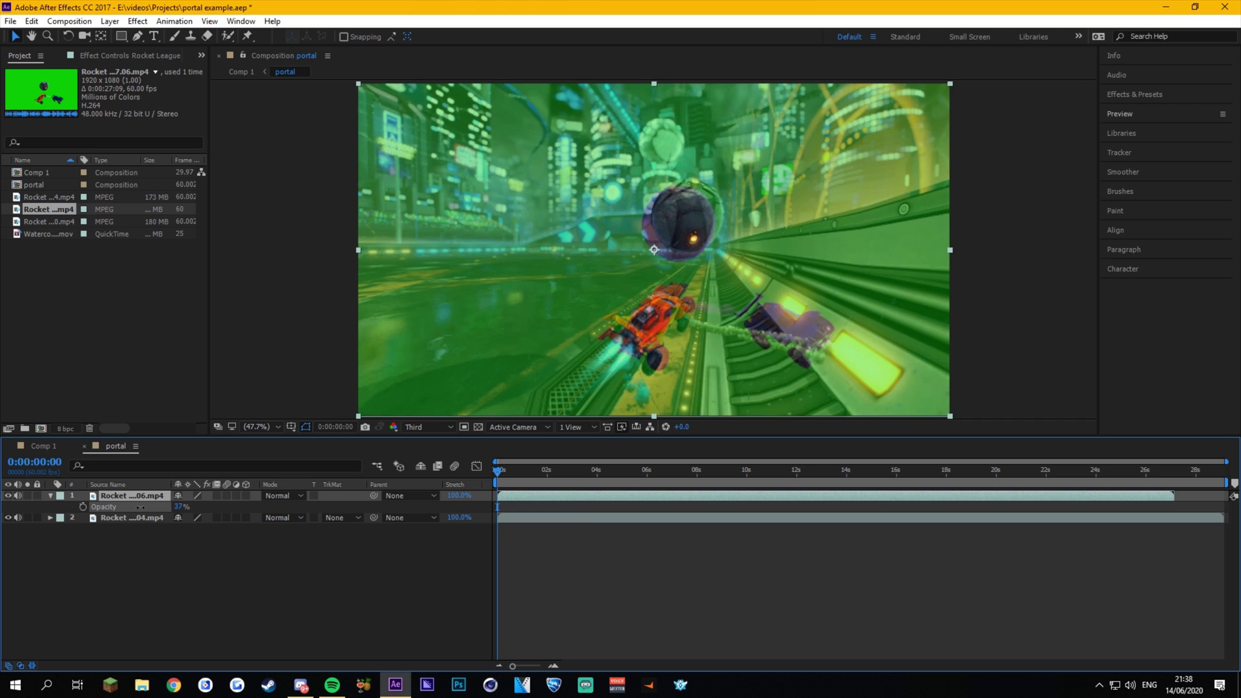
mouse_move(595, 499)
mouse_down()
mouse_move(541, 499)
mouse_move(606, 504)
mouse_up()
drag(176, 508, 747, 492)
drag(495, 471, 590, 472)
drag(795, 496, 589, 496)
Toggle the green-screen layer's visibility and scrub the timeline to compare its alignment with the normal clip.
click(8, 496)
click(8, 496)
click(8, 497)
click(8, 497)
click(9, 496)
click(9, 497)
click(9, 497)
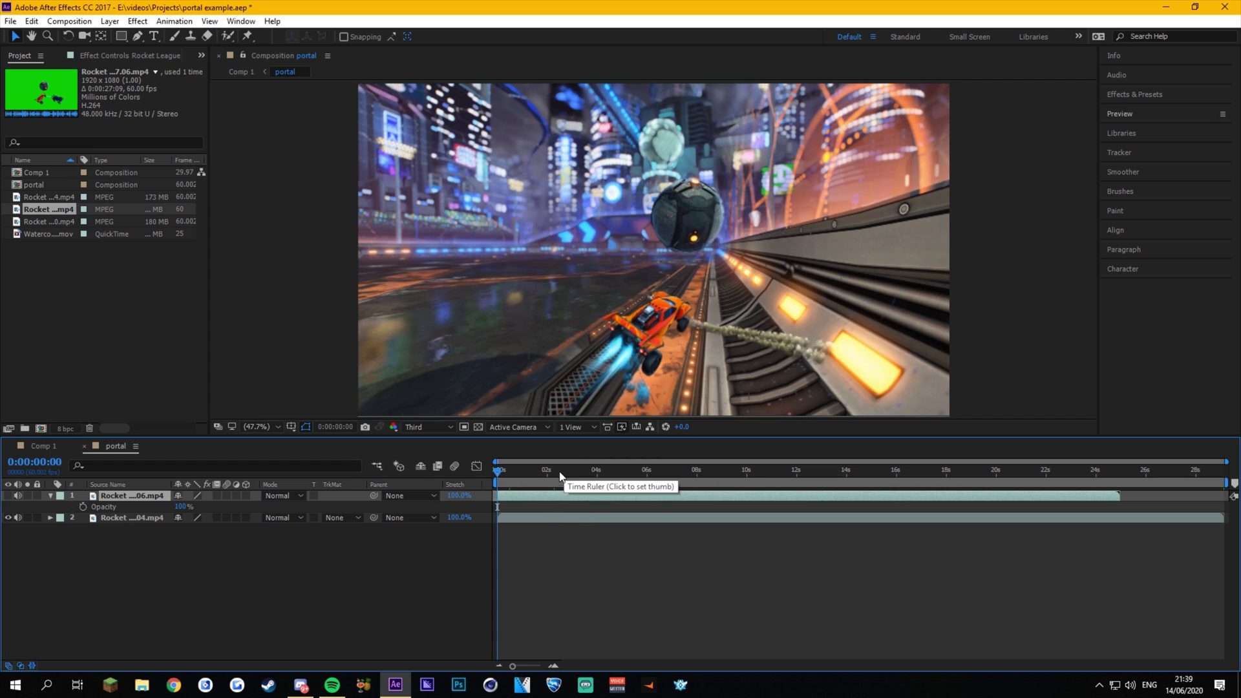
click(1136, 471)
drag(1135, 477, 762, 470)
Find the Keylight (1.2) effect and apply it to the green-screen clip.
click(1135, 94)
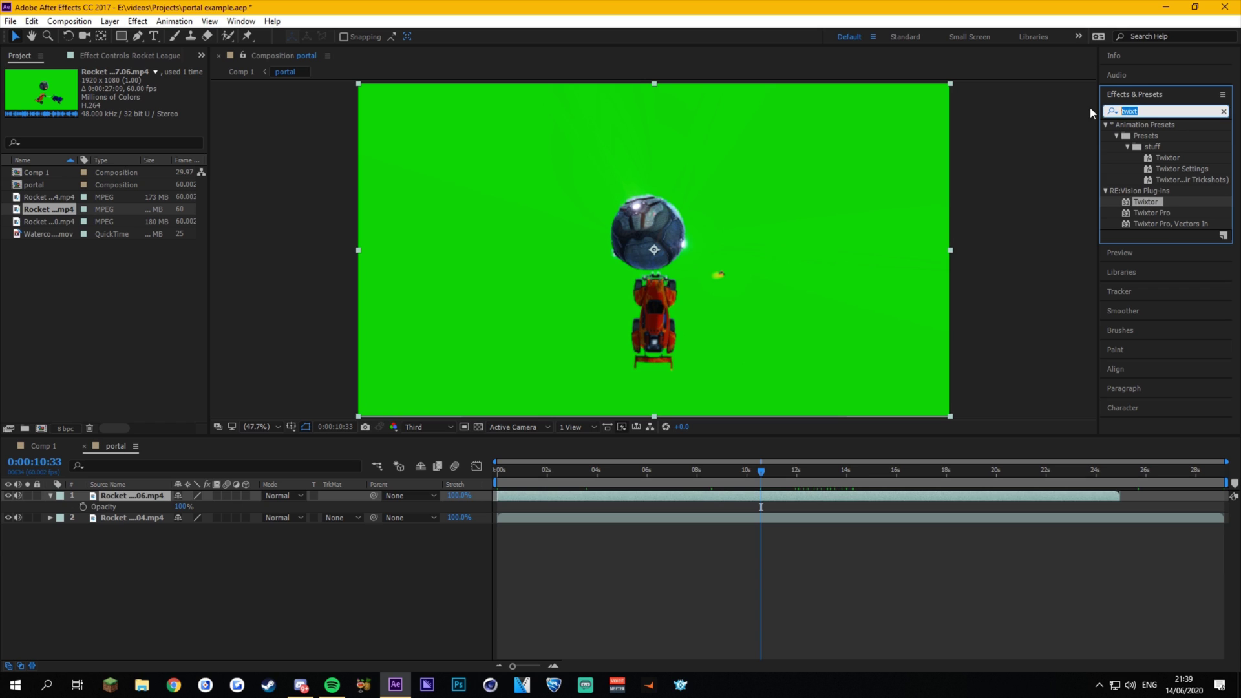
text(=)
key(BackSpace)
text(keyligh)
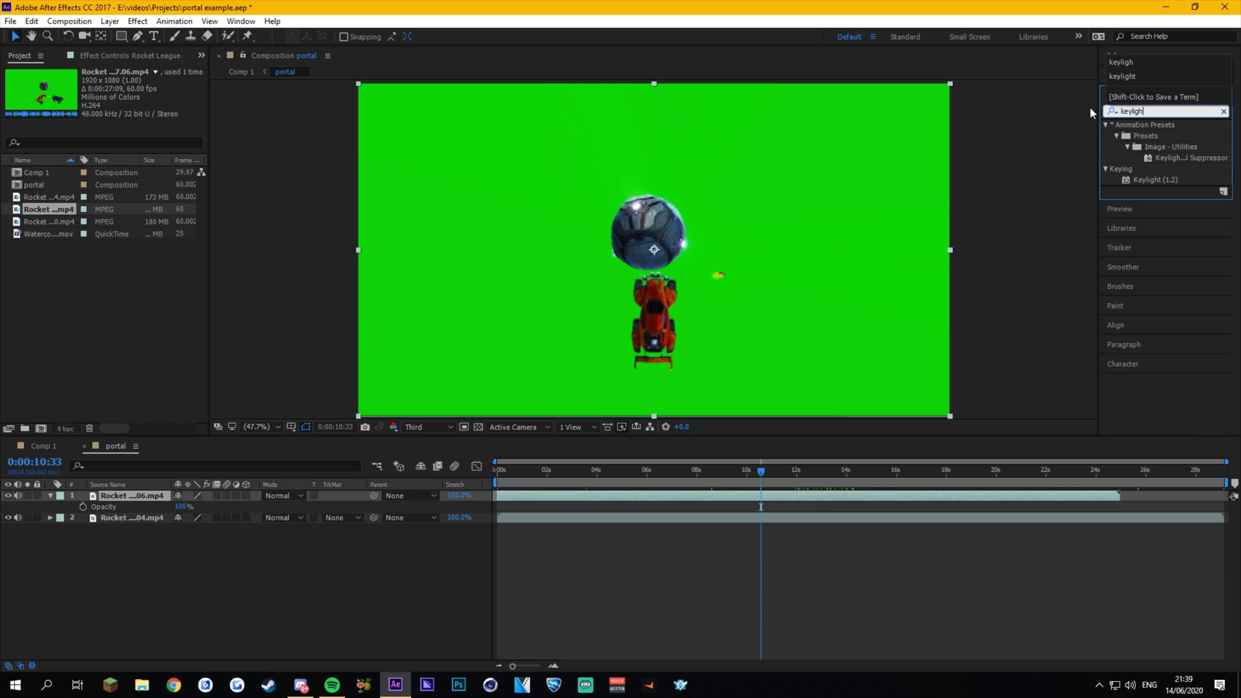
click(1153, 180)
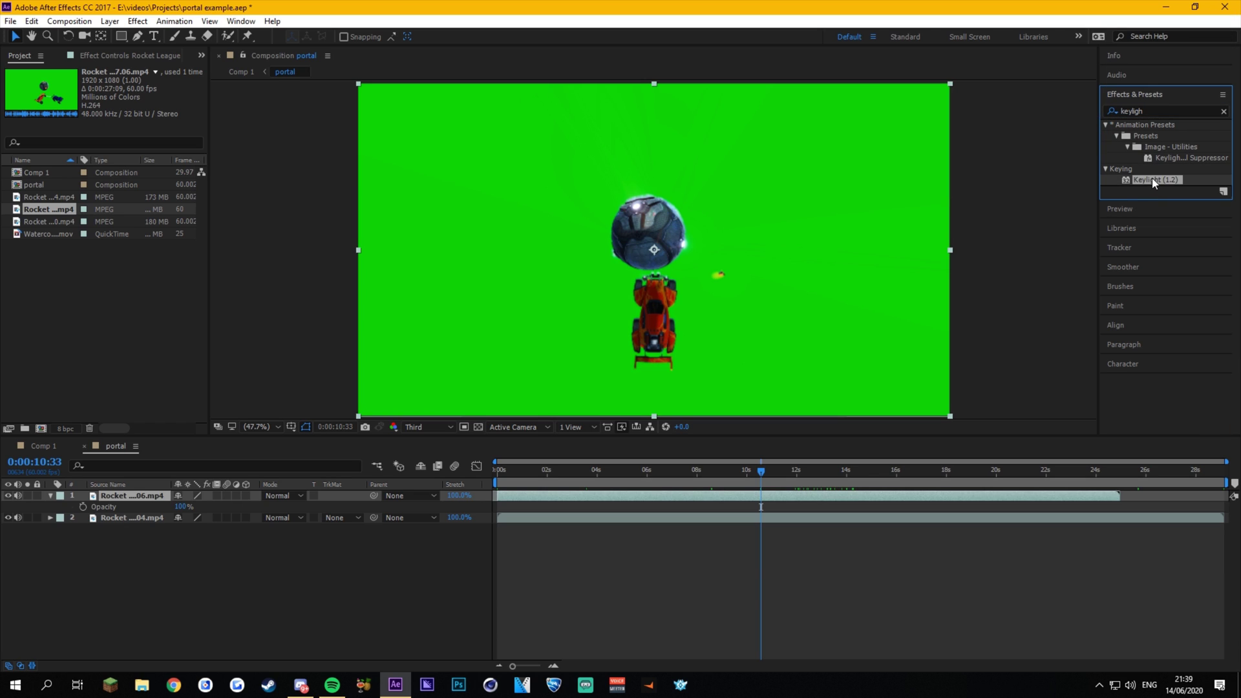
double_click(1150, 179)
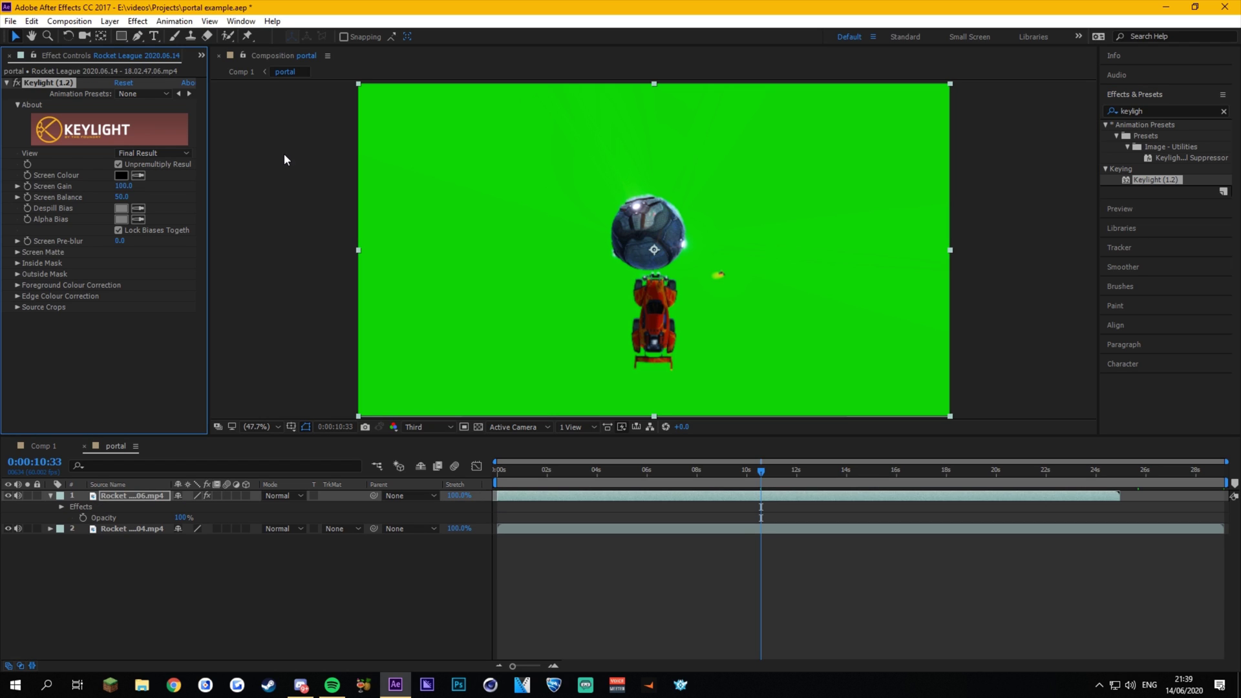
Sample the green background as Keylight's Screen Colour and scrub through the keyed clip.
click(770, 496)
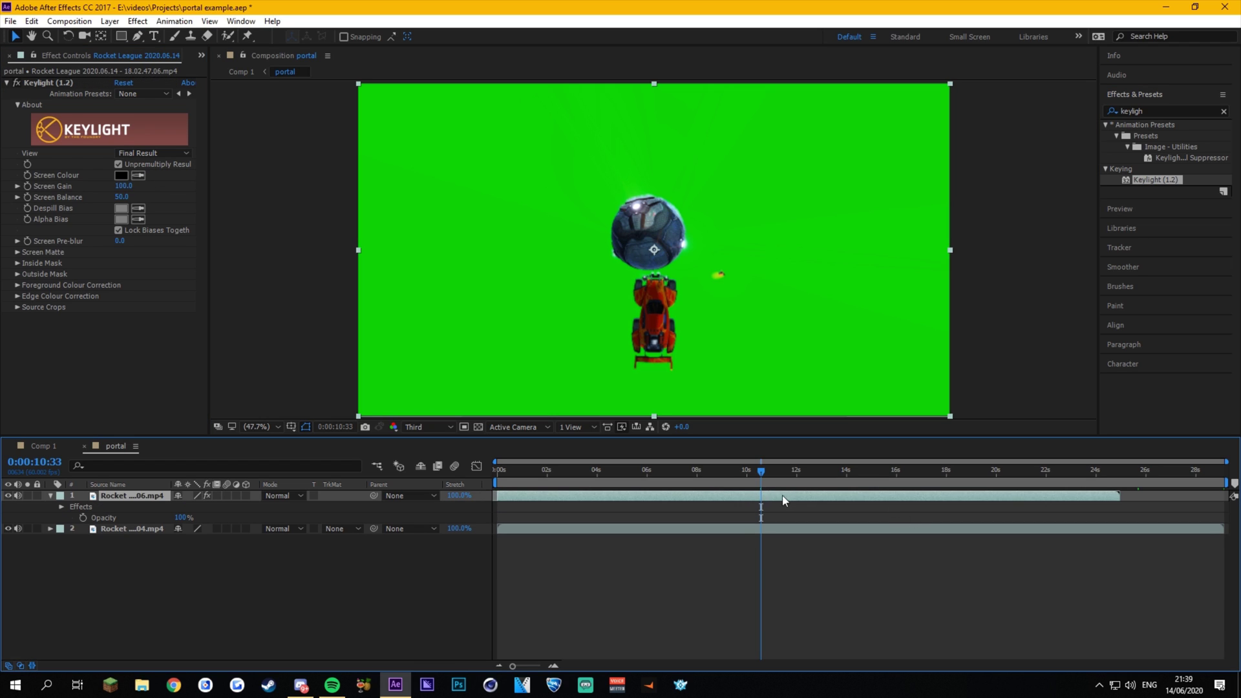
click(139, 176)
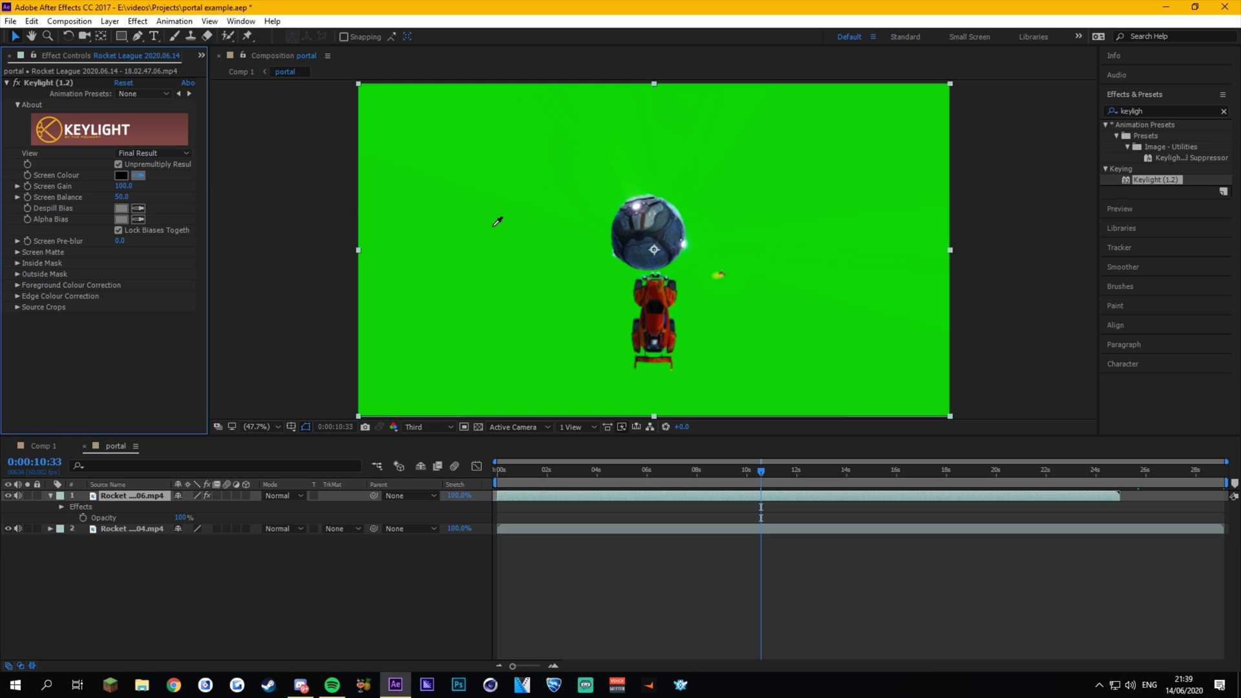
click(455, 159)
drag(808, 471, 738, 475)
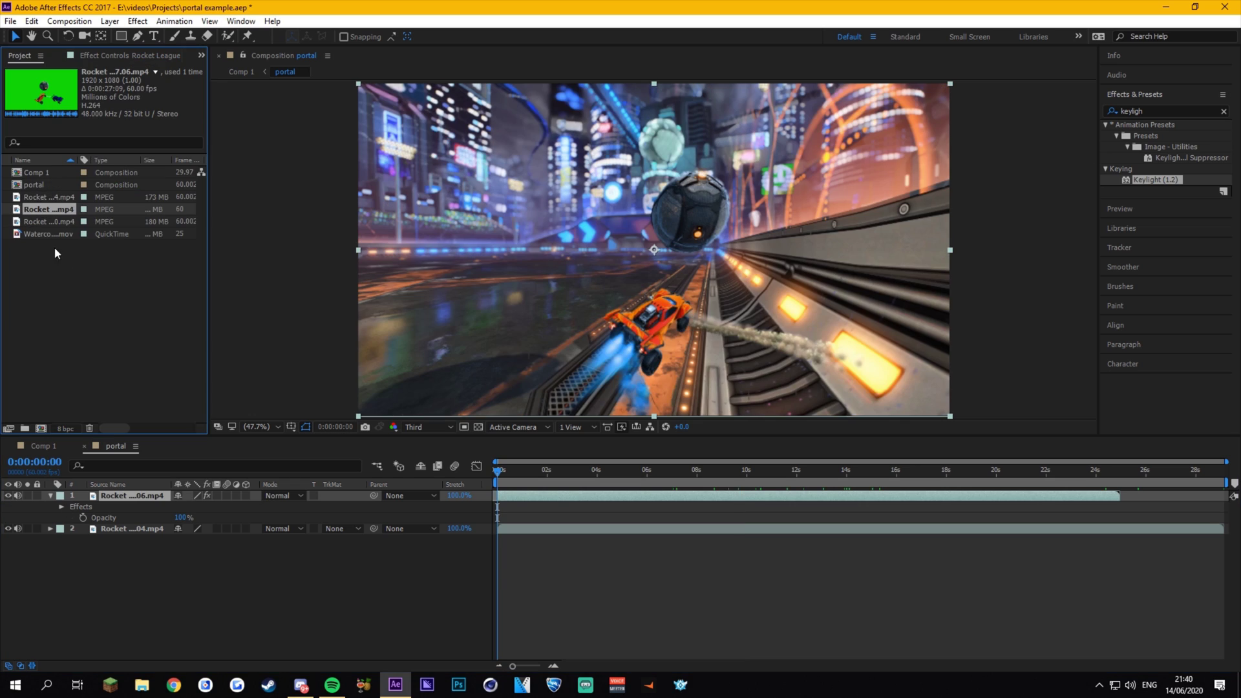
Add the changed-map clip as the top layer and slide it in time to match the other clips.
click(45, 221)
drag(43, 223, 148, 492)
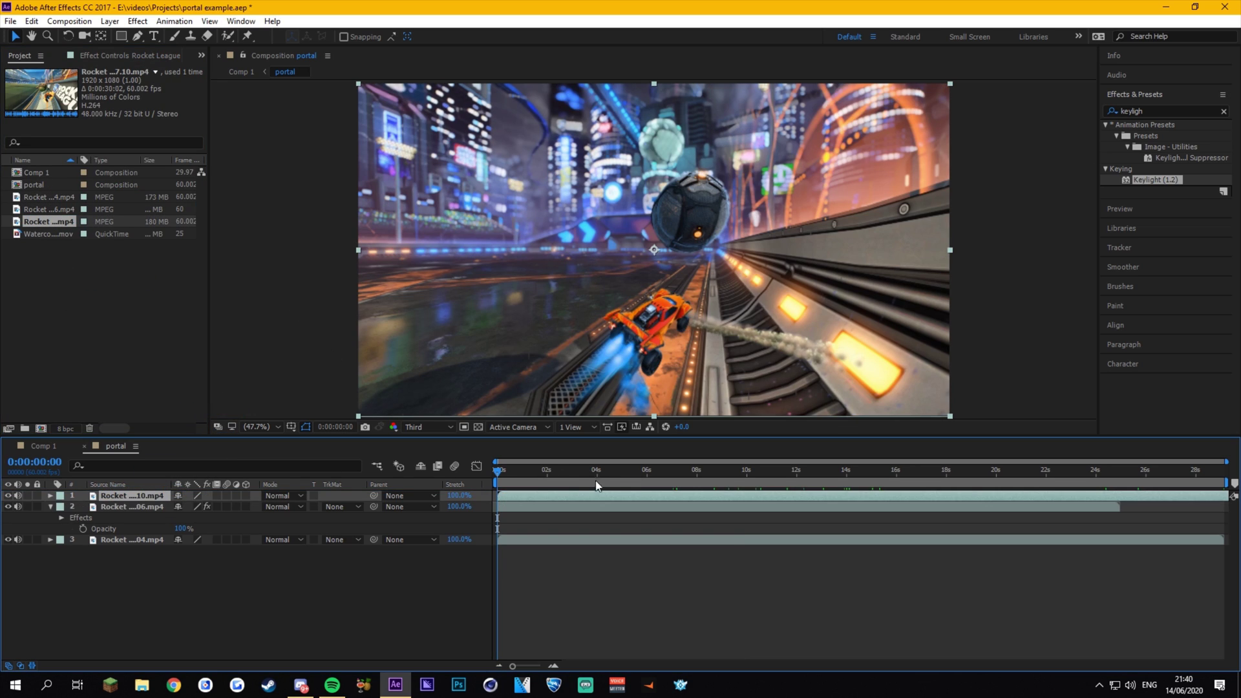
drag(553, 496, 991, 497)
click(835, 477)
drag(838, 471, 586, 471)
key(alt+Home)
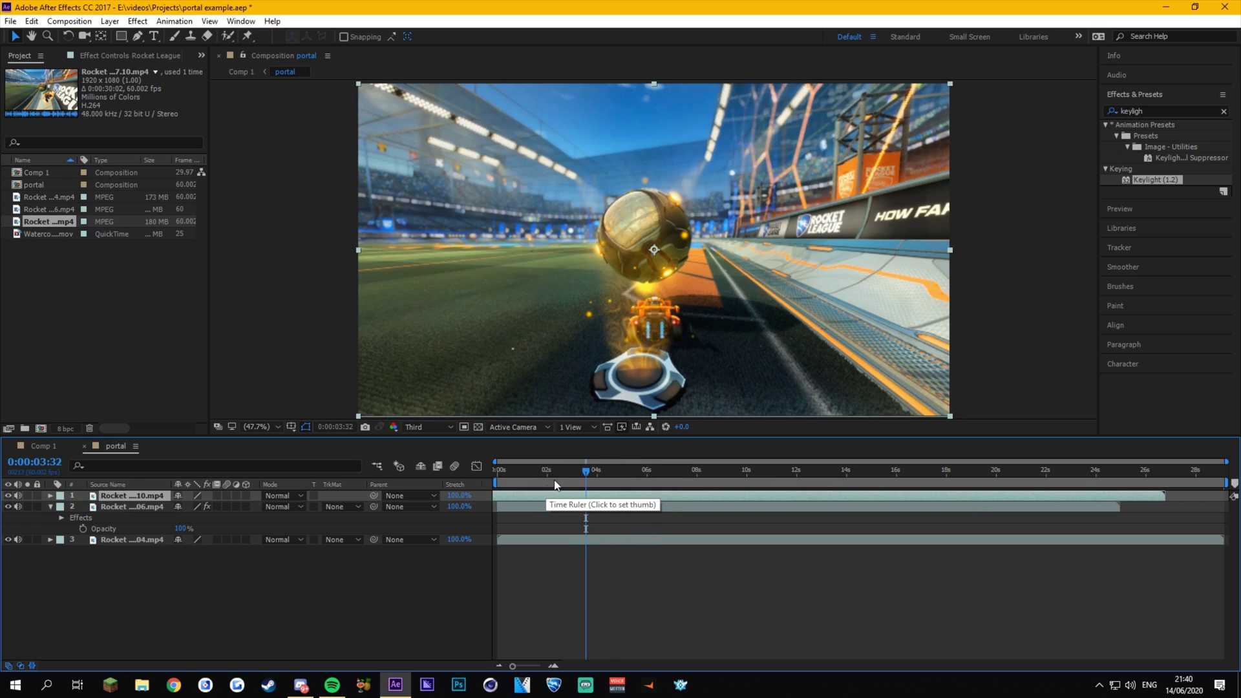
Trim the end of the changed-map clip to match the end of the green-screen clip.
key(Home)
mouse_move(510, 468)
mouse_down()
mouse_move(1120, 484)
mouse_move(497, 483)
mouse_up()
key(alt+])
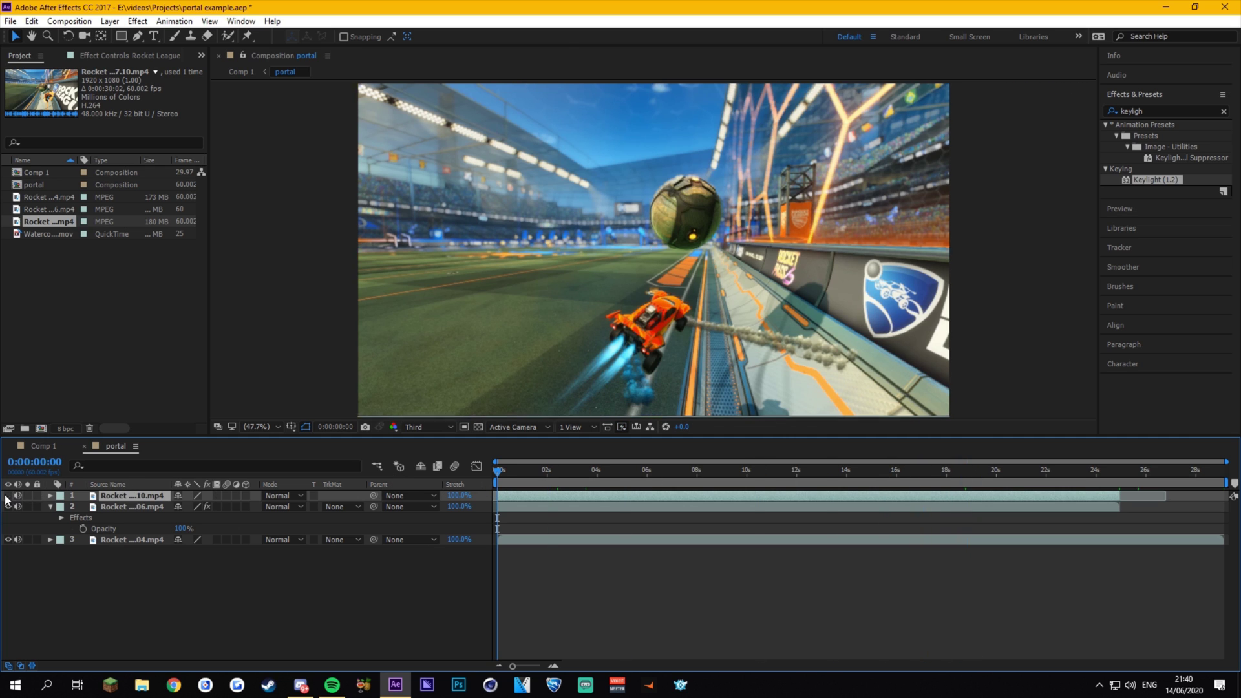
Hide the changed-map and green-screen layers and split the normal clip at about 5.5 and 12 seconds.
click(7, 507)
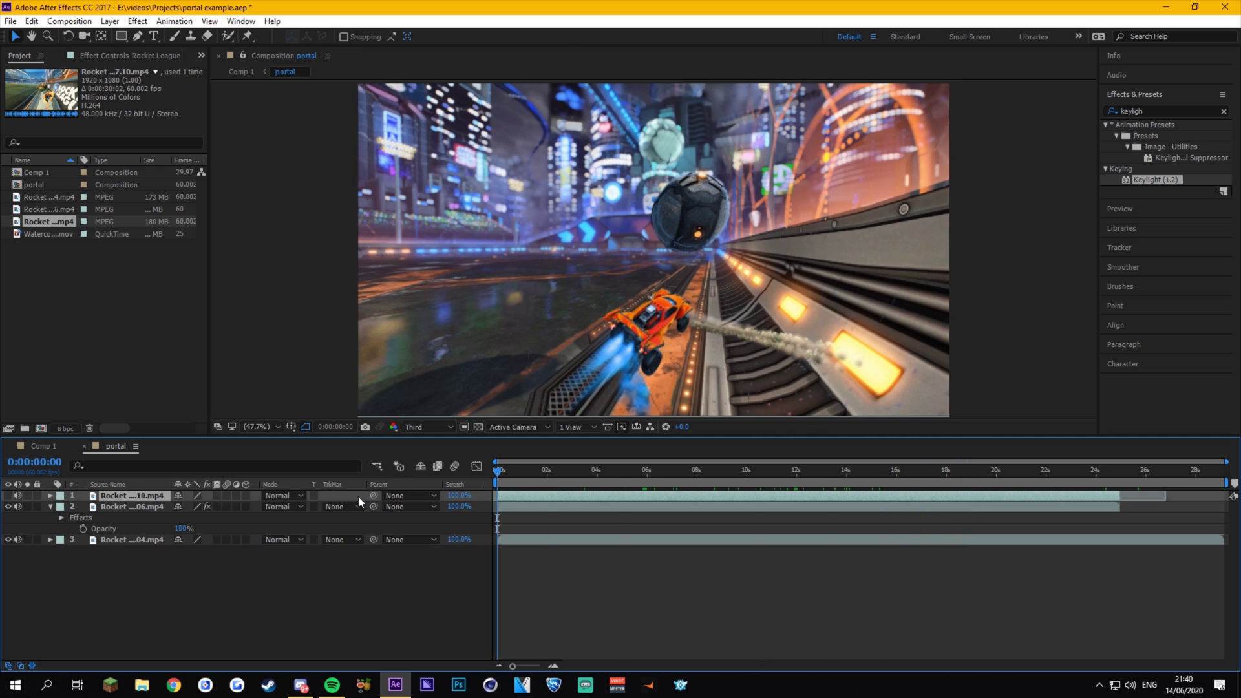
click(622, 508)
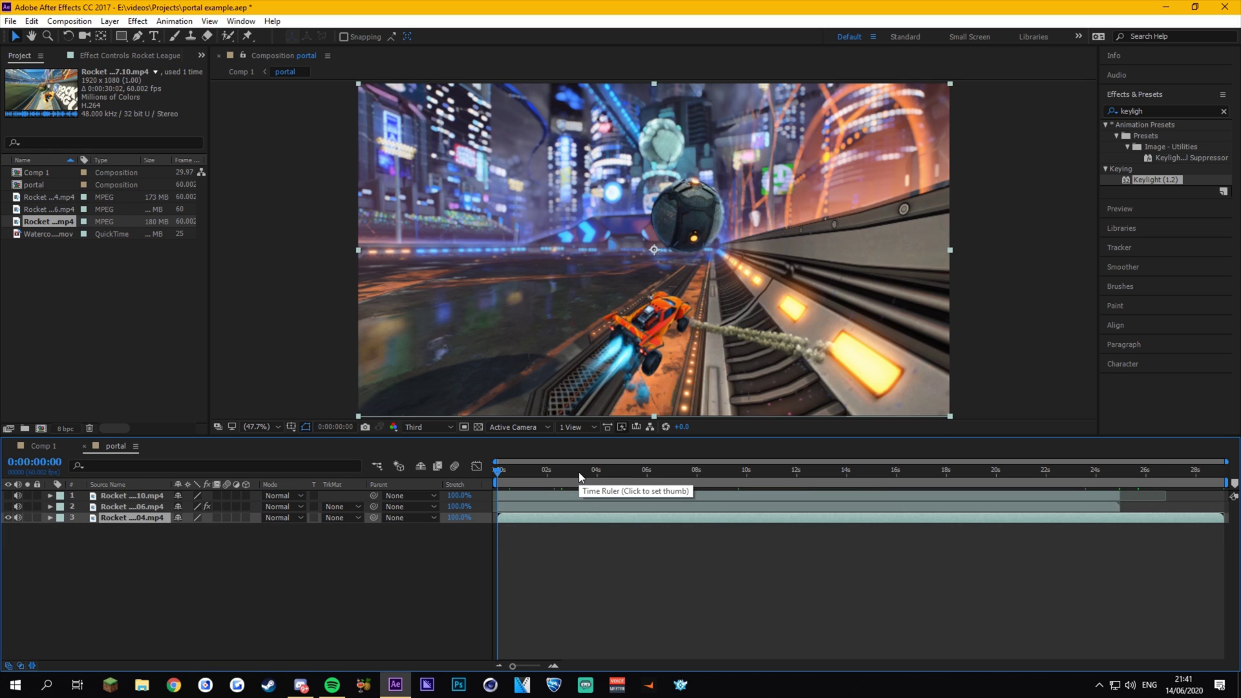
drag(579, 472, 650, 472)
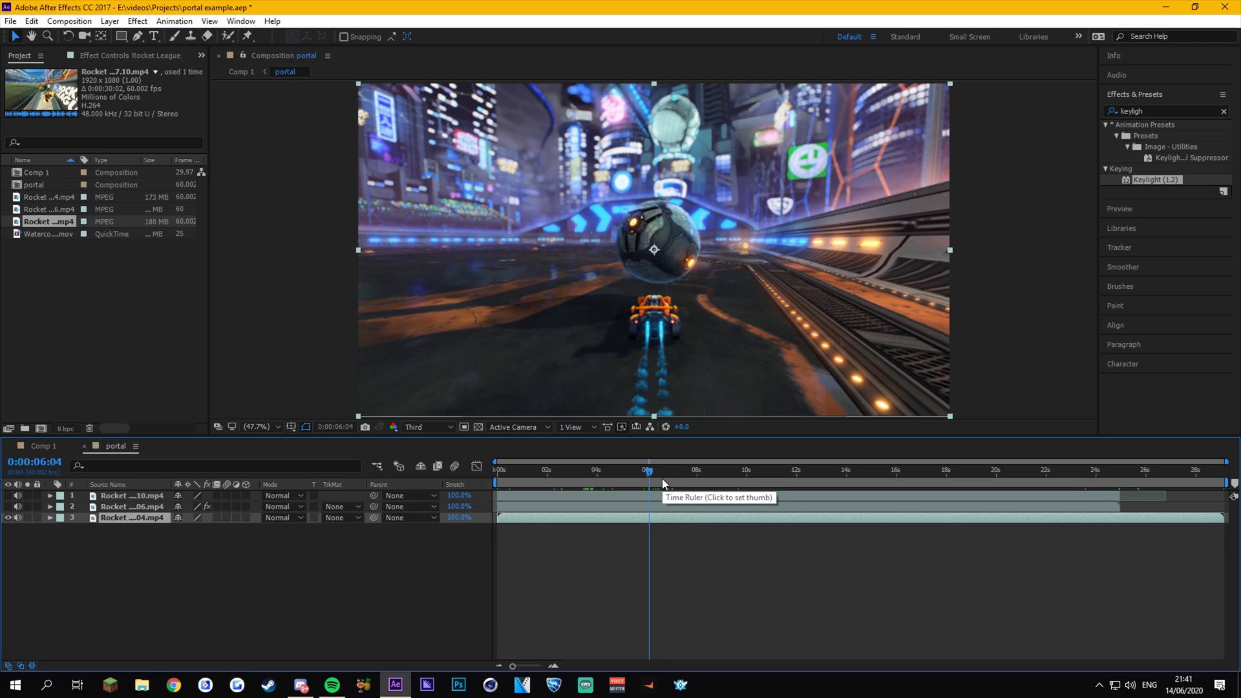
key(ctrl+shift+d)
drag(651, 472, 711, 491)
key(ctrl+shift+d)
click(658, 529)
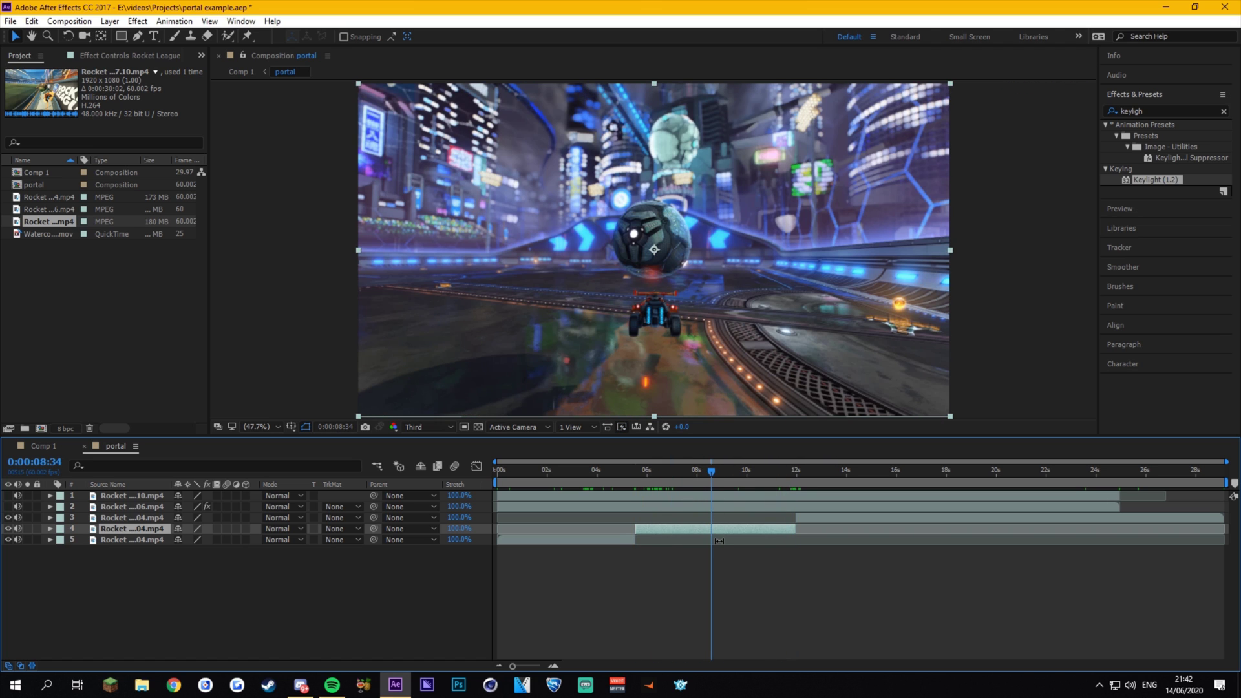
Start camera tracking on the middle section of the normal clip and review the tracker's advanced Detailed Analysis option.
right_click(709, 526)
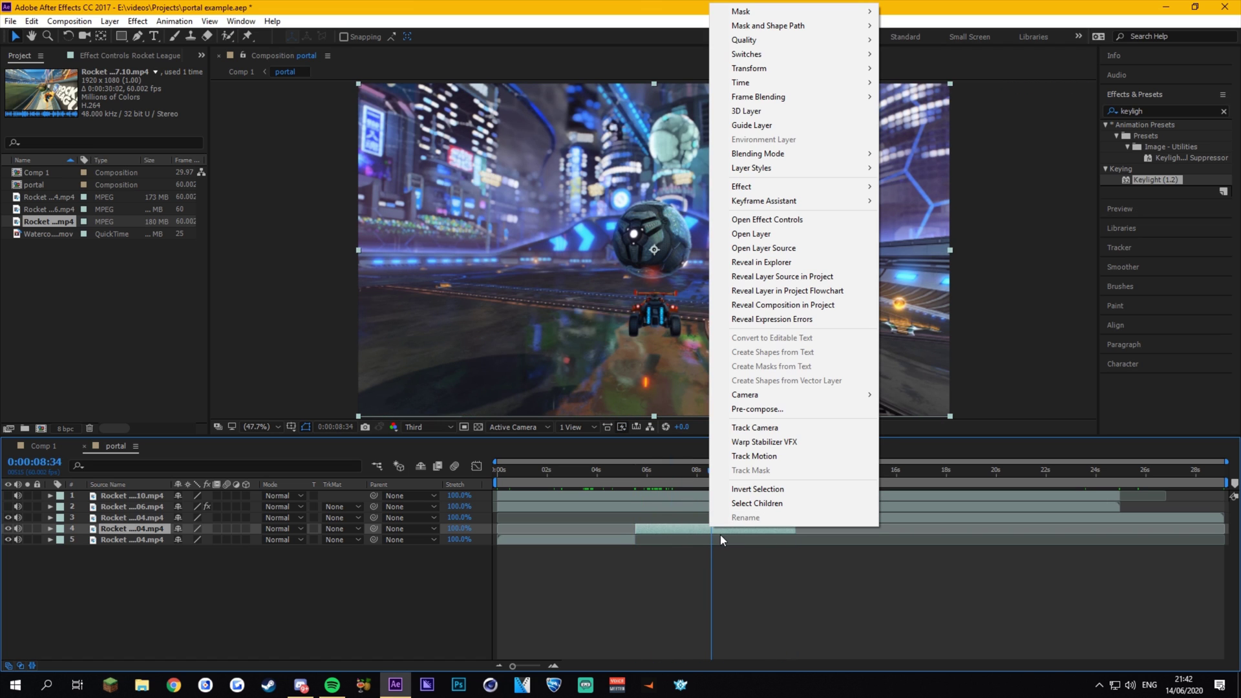
click(764, 433)
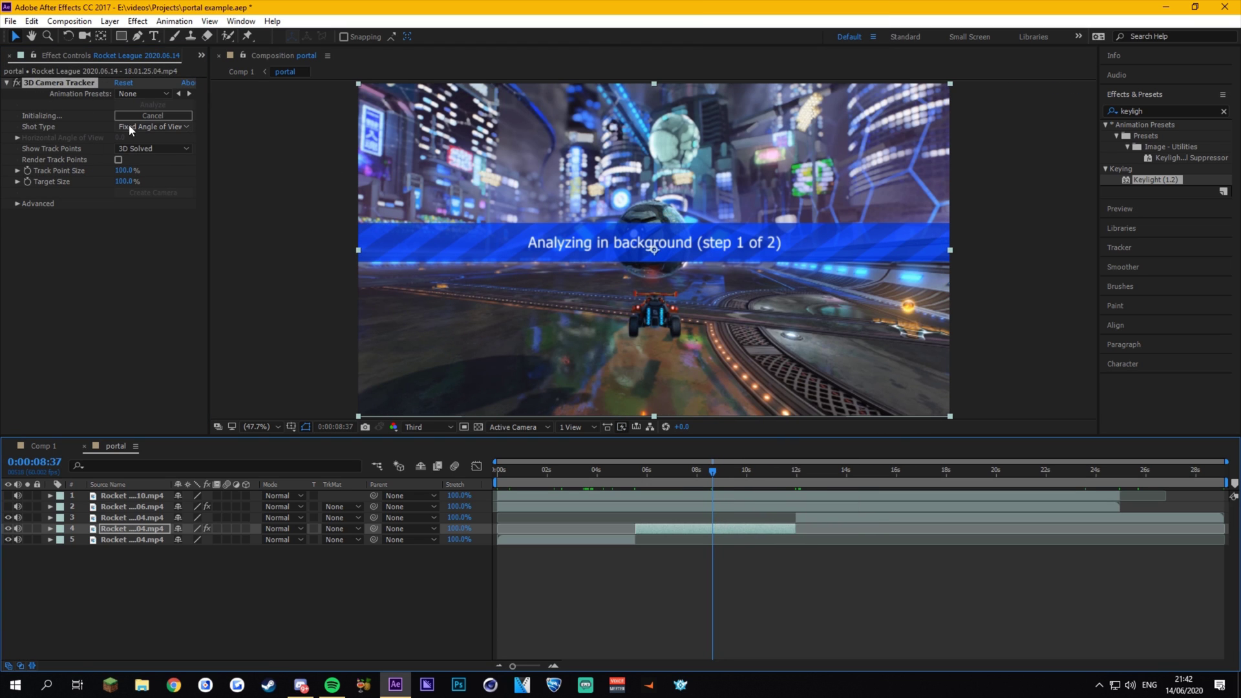
click(18, 204)
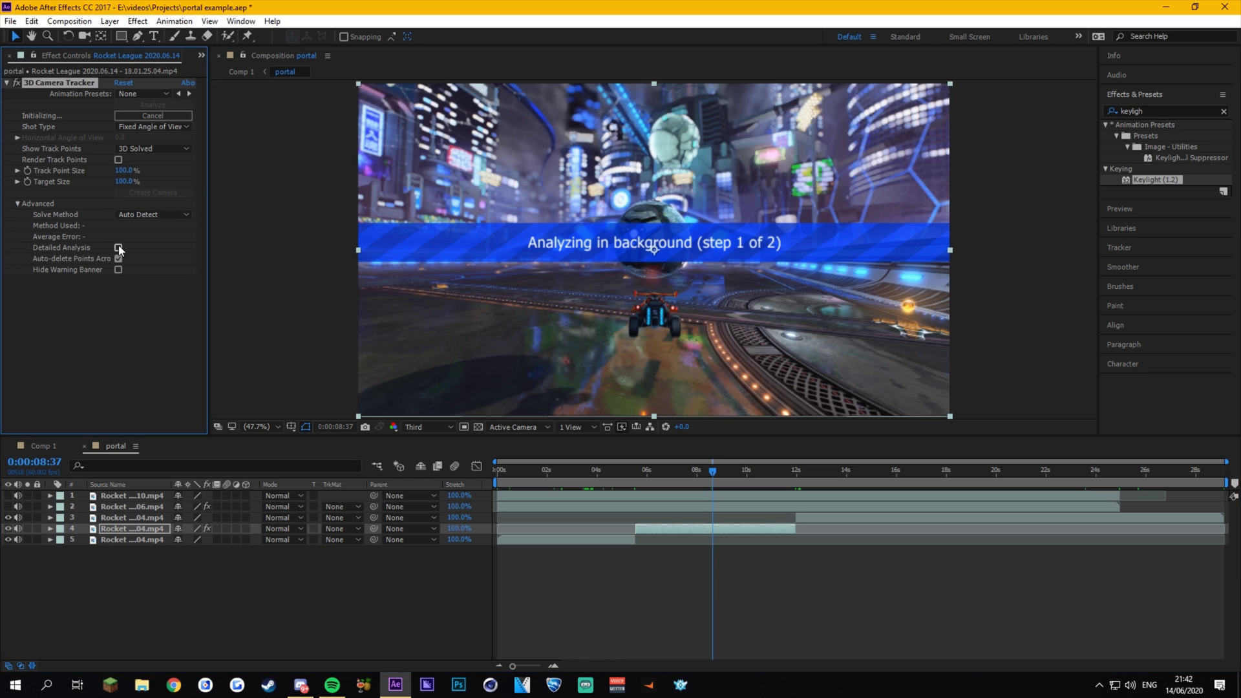
click(18, 203)
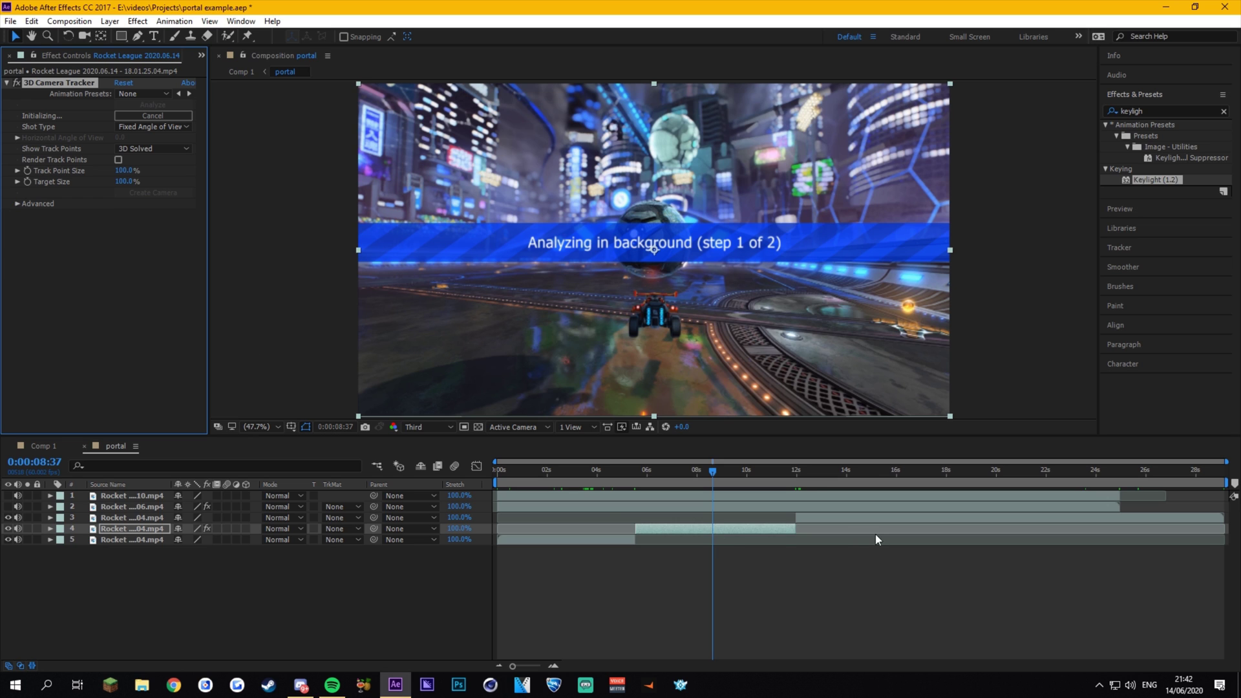
Scrub the tracked section between about 7 and 9 seconds to examine the track points on the arena floor.
click(706, 470)
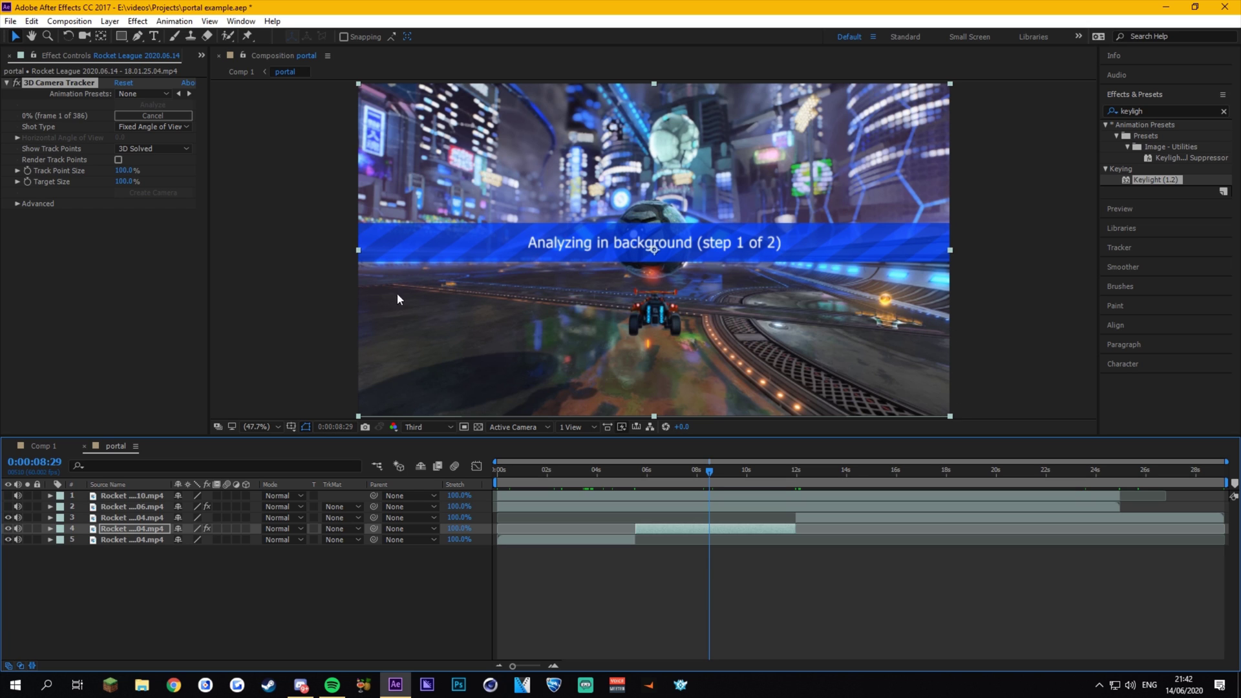
drag(710, 479, 733, 477)
drag(728, 470, 683, 468)
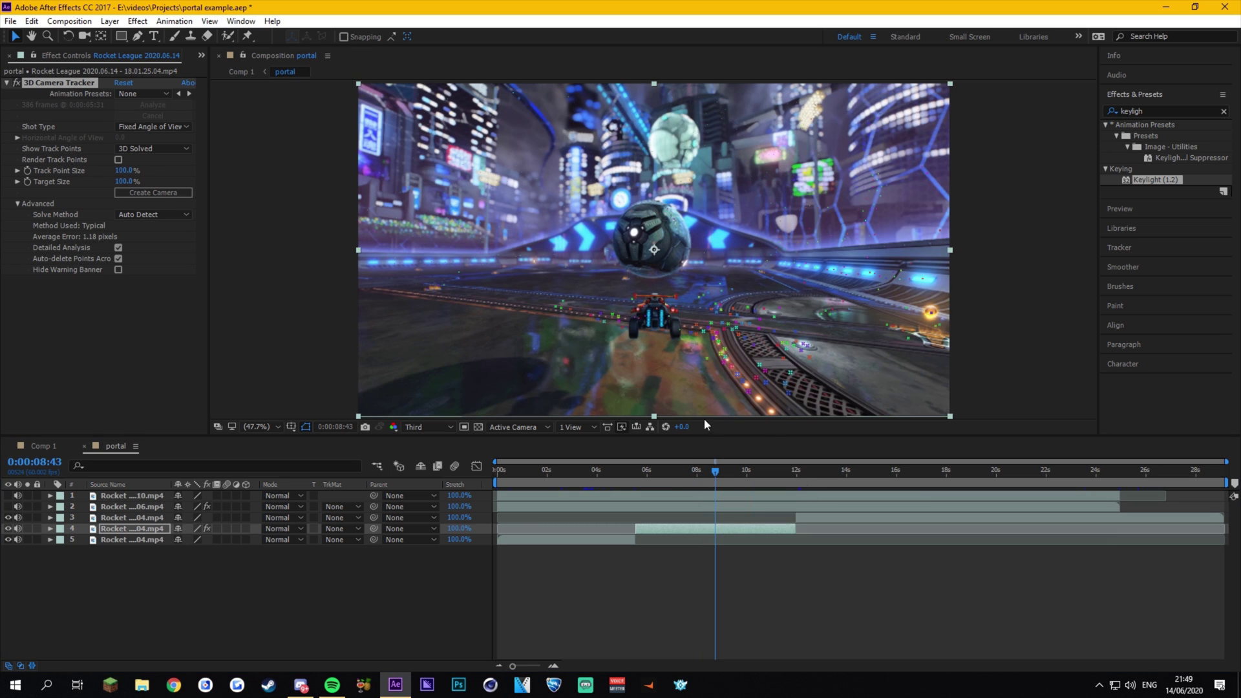
click(718, 471)
drag(717, 471, 724, 472)
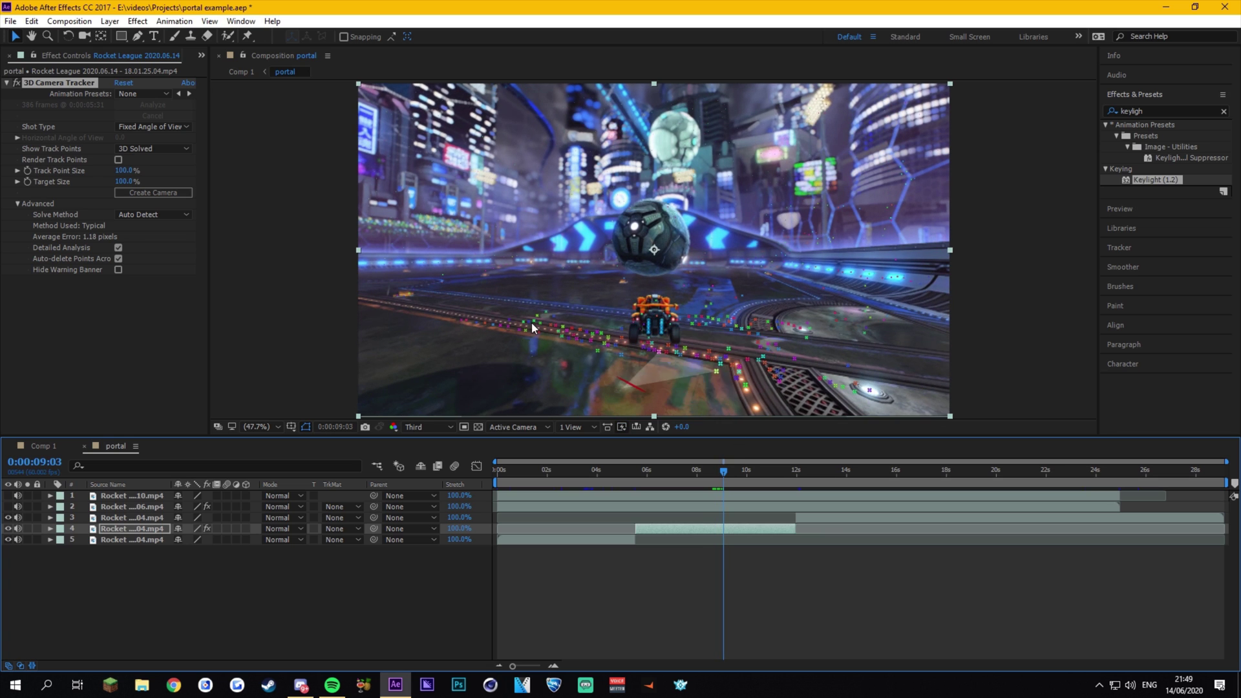
drag(741, 471, 680, 471)
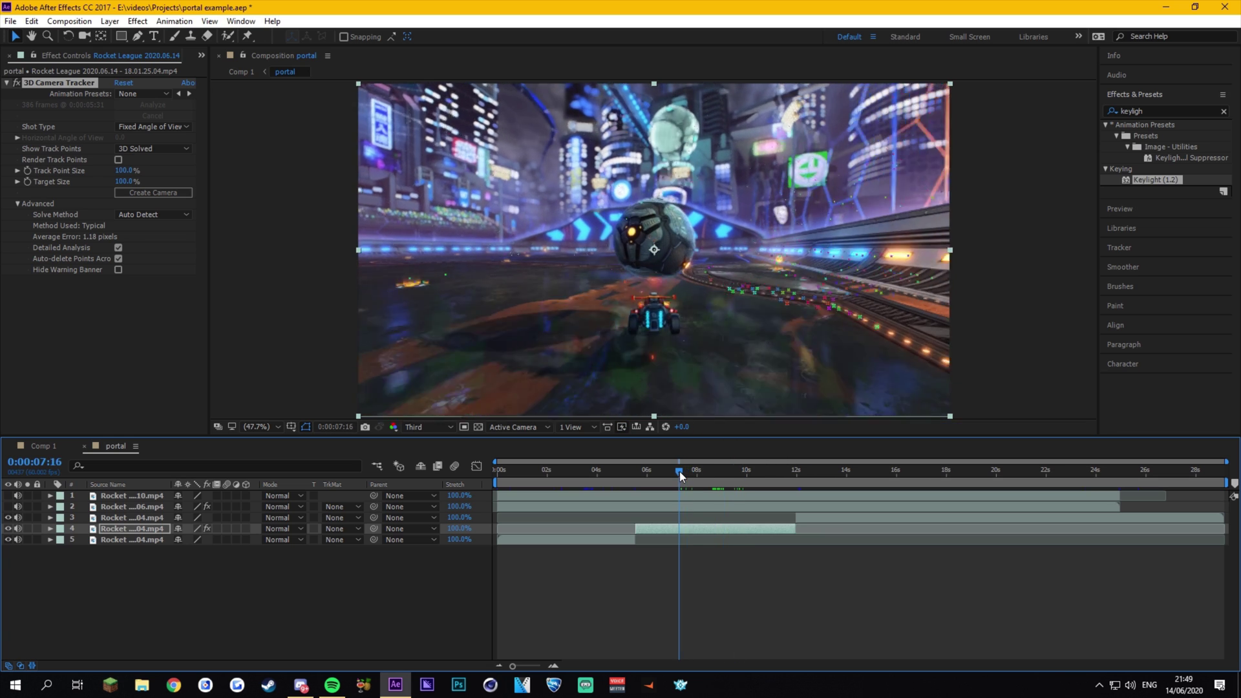
click(713, 474)
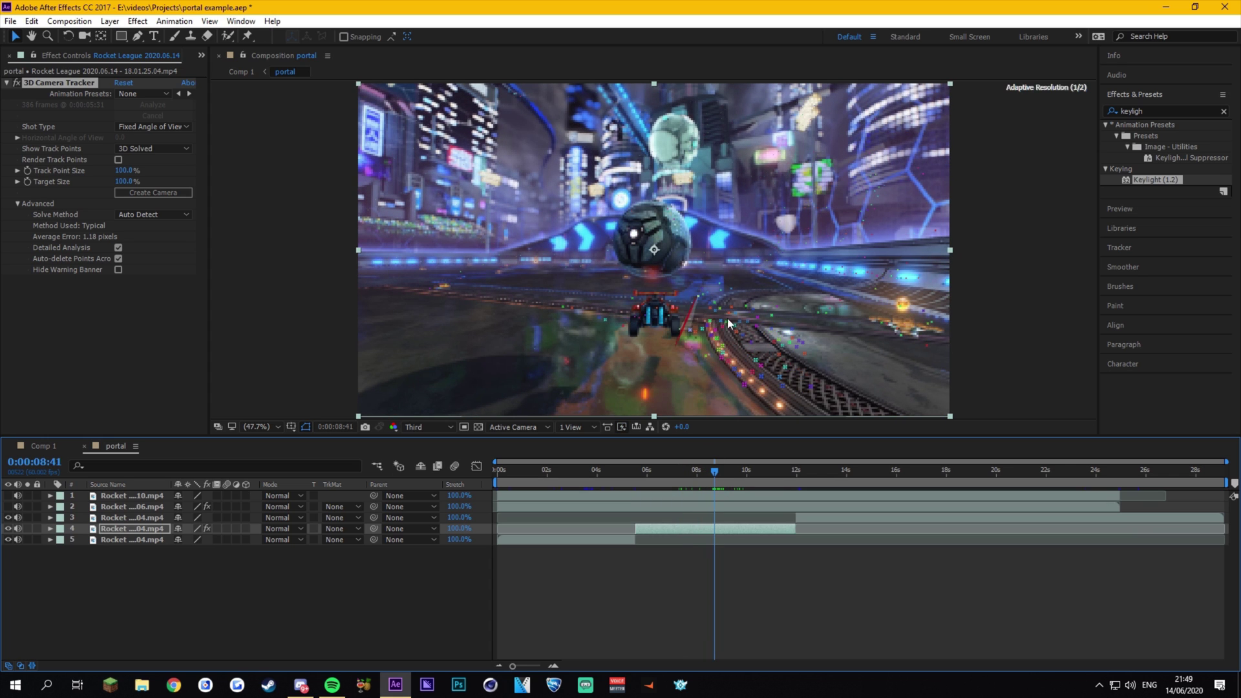
click(718, 471)
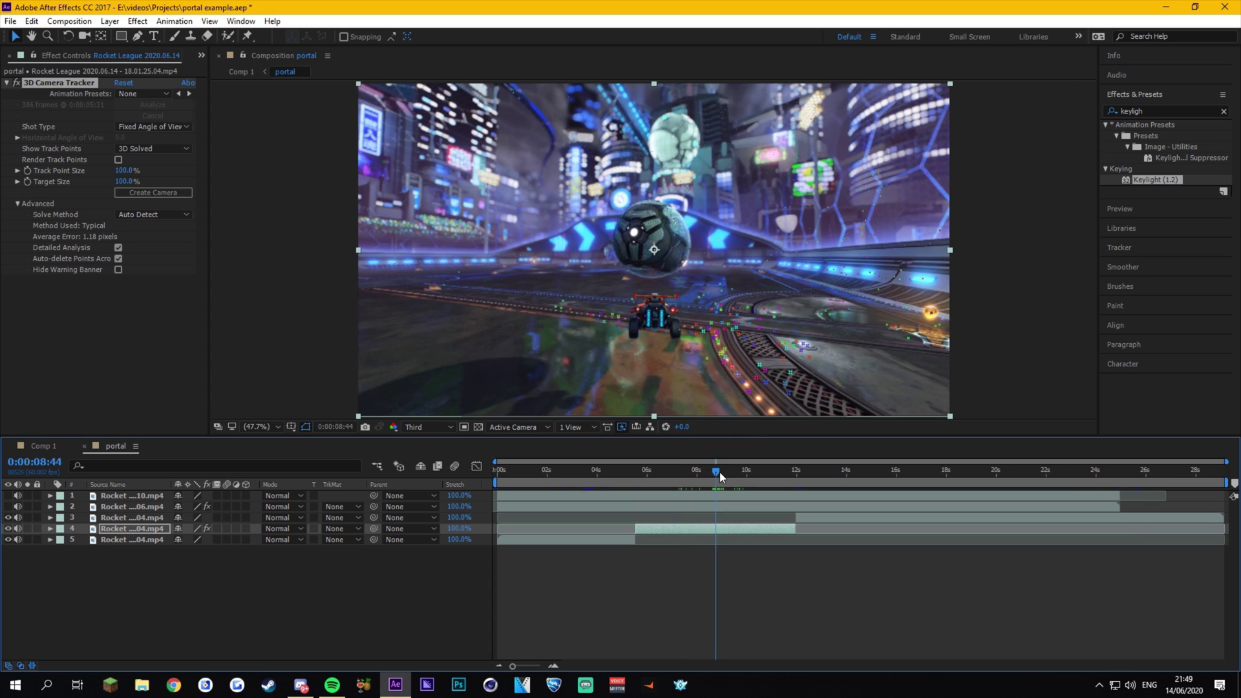
Check the Show Layer Controls setting and reselect the 3D Camera Tracker effect to display its track points.
click(65, 85)
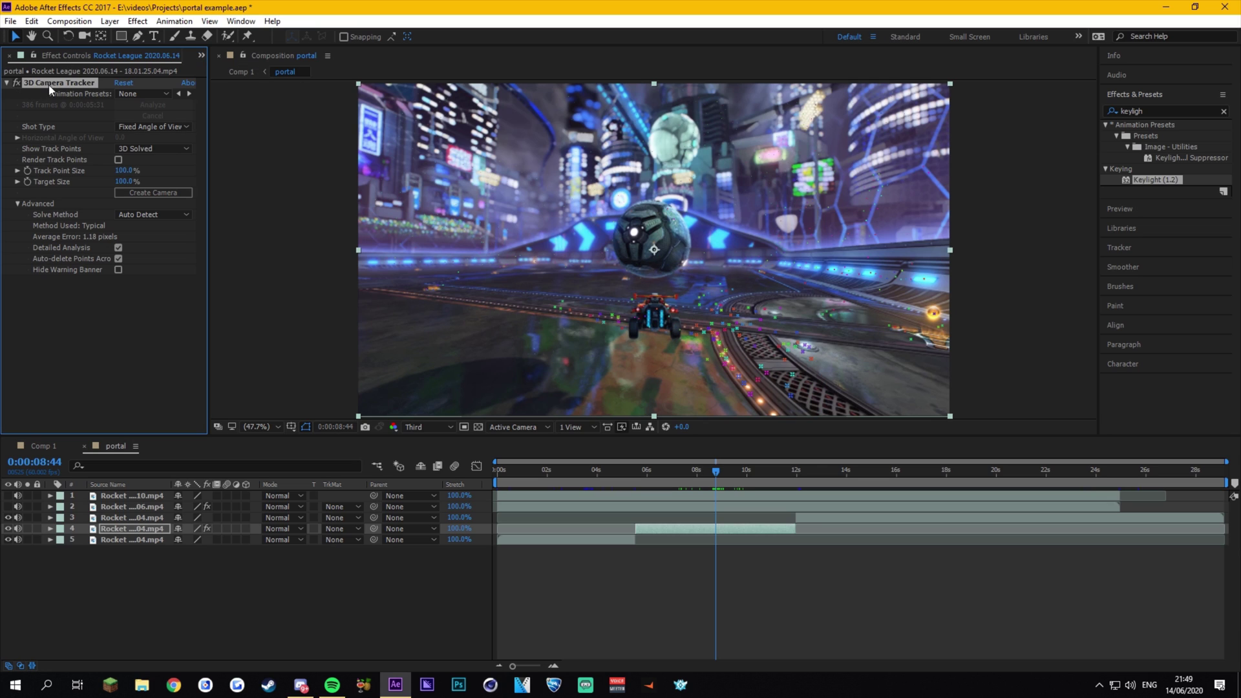
click(210, 22)
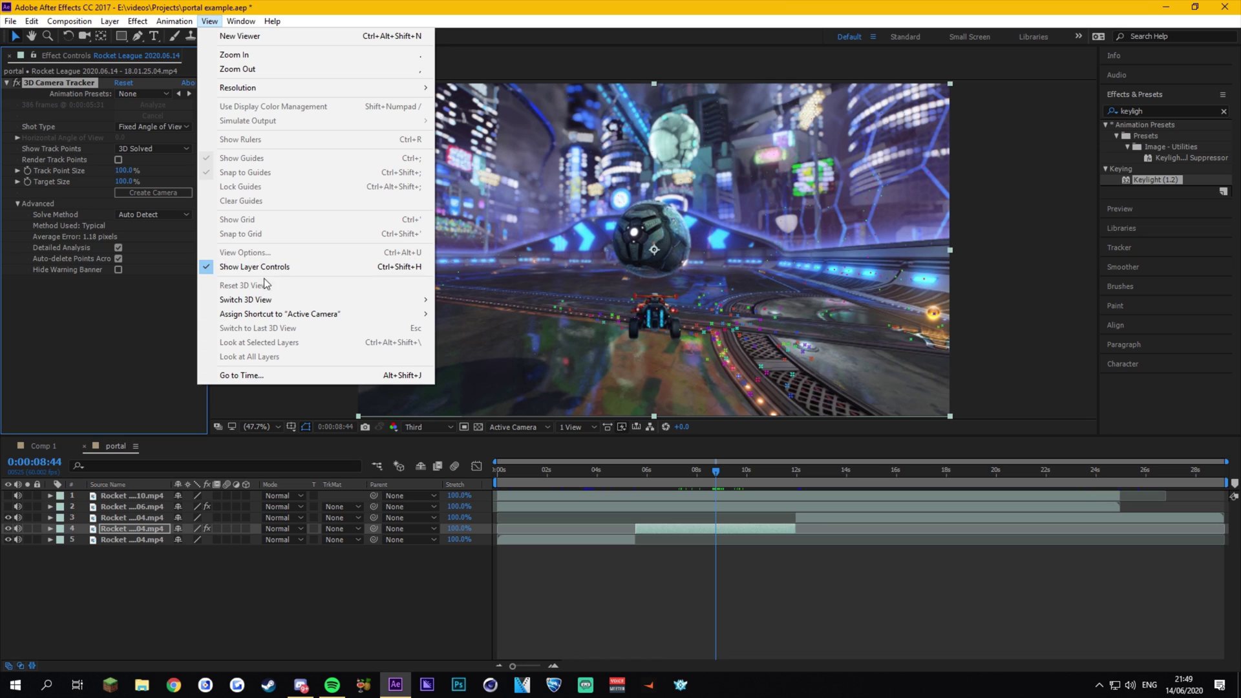
click(211, 21)
click(718, 479)
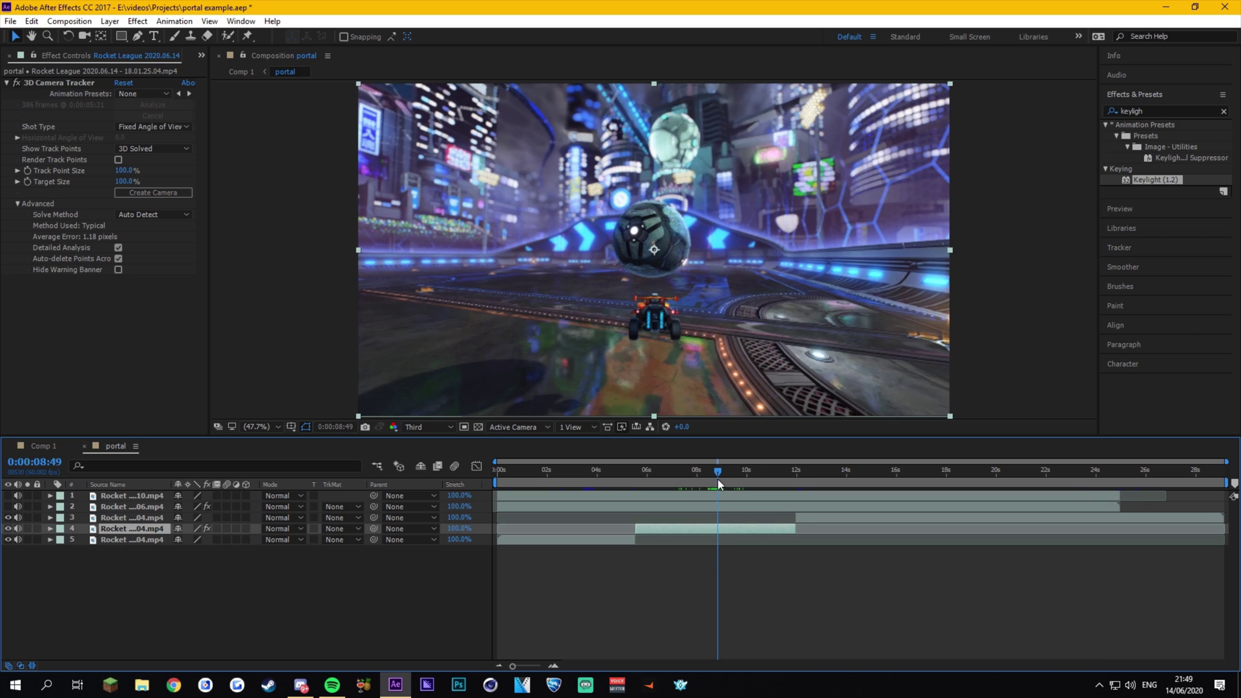
click(68, 82)
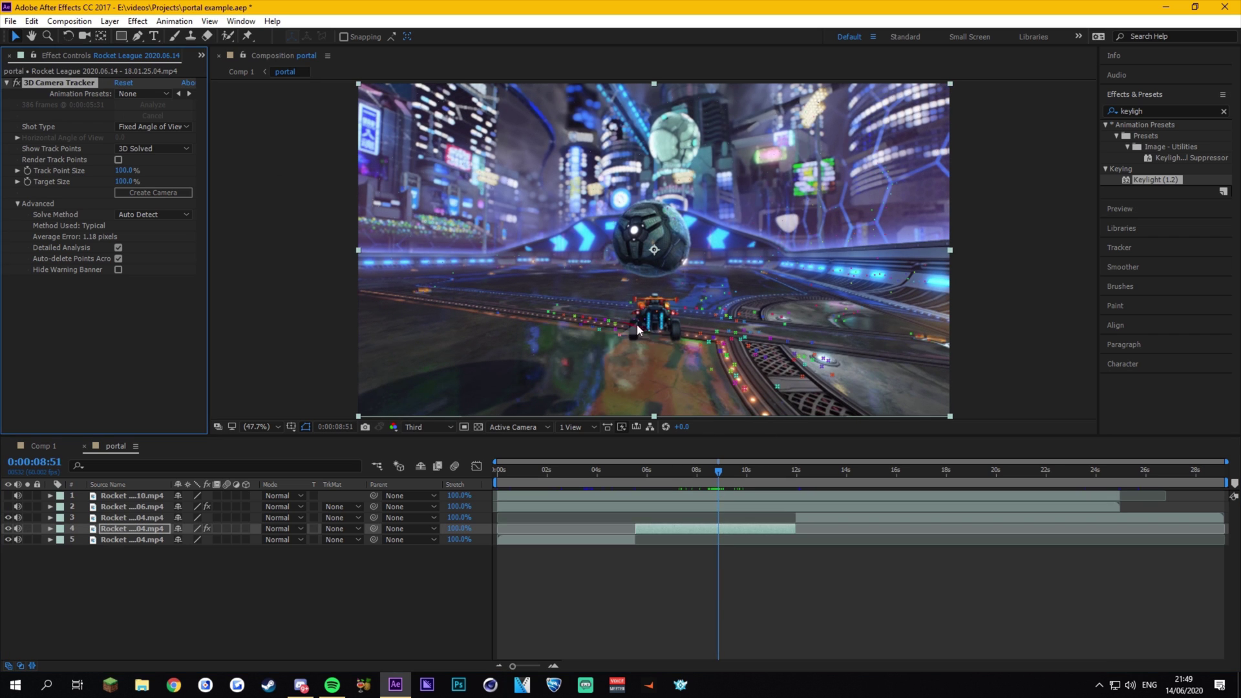
Create a null and camera from the arena-floor track points around the car at about 9 seconds.
drag(722, 471, 729, 468)
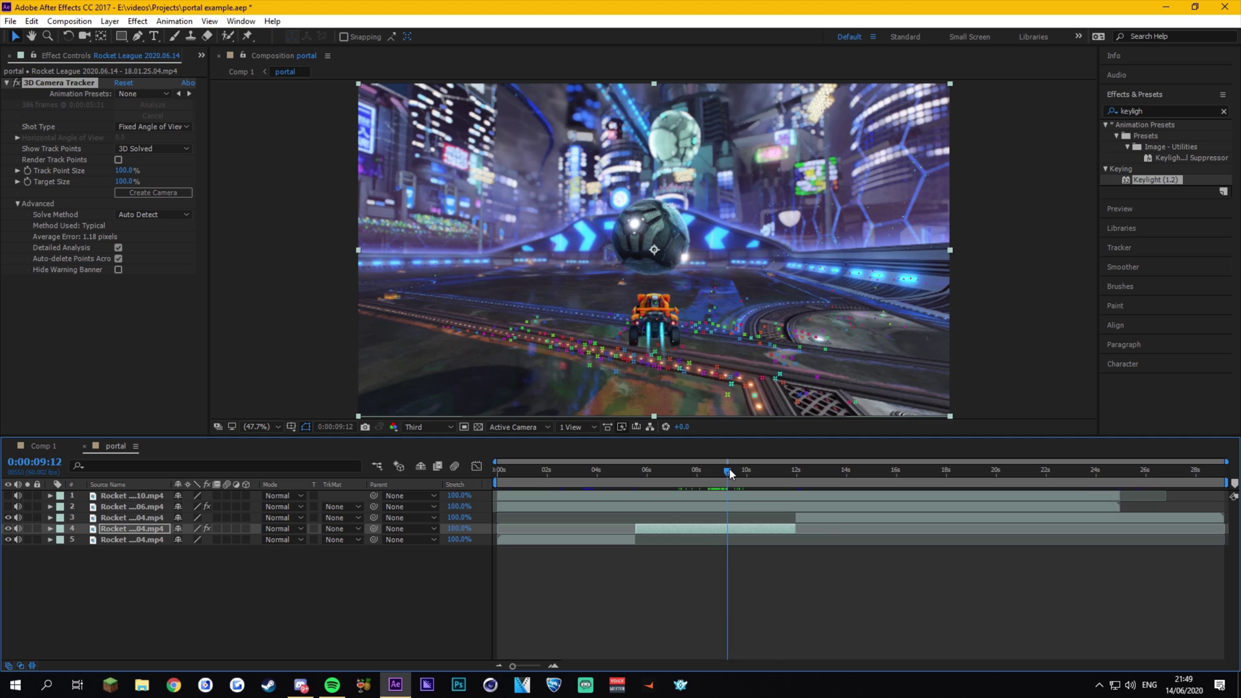
click(724, 366)
mouse_move(610, 394)
mouse_down()
mouse_move(553, 322)
mouse_move(673, 295)
mouse_move(731, 352)
mouse_move(638, 360)
mouse_up()
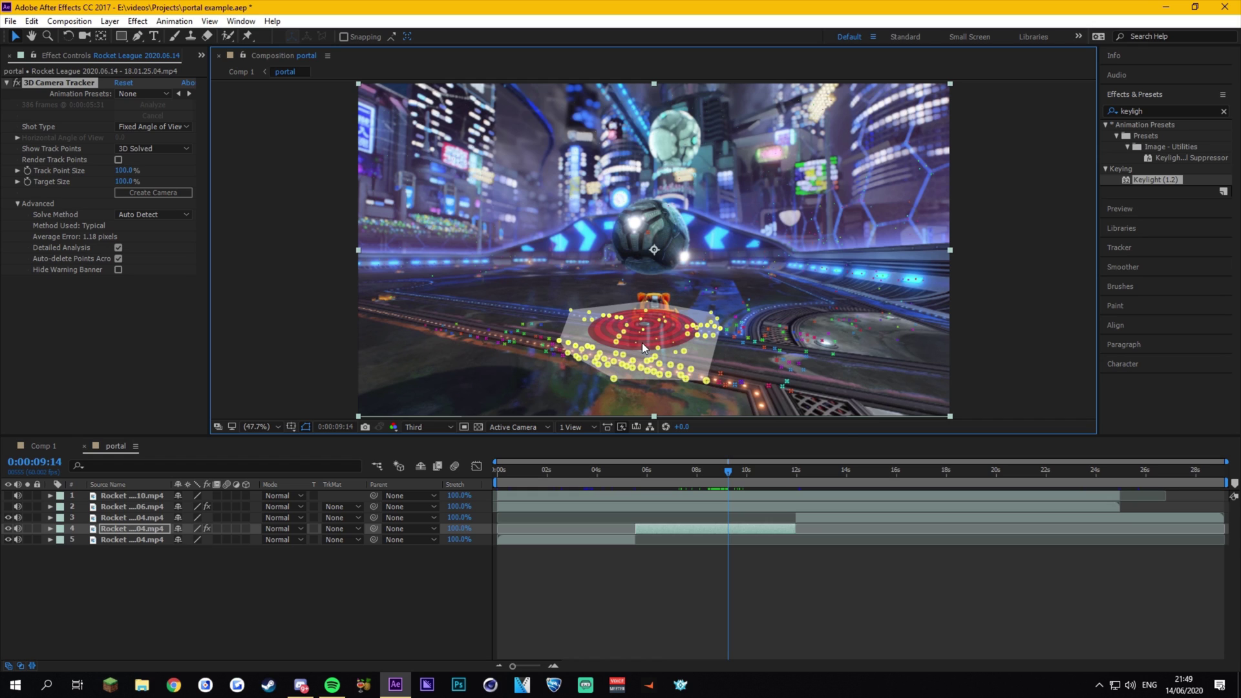
right_click(639, 344)
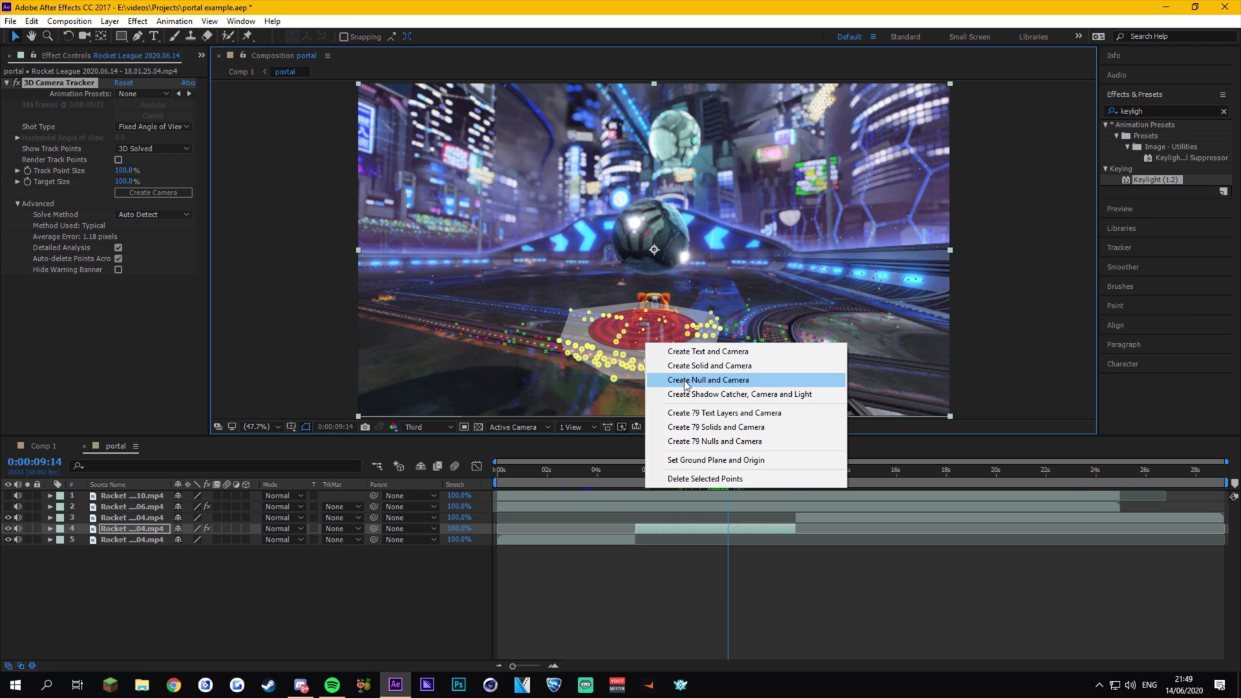
click(684, 381)
Trim the Track Null 1 layer to span the tracked middle section, from about 5.5 to 12 seconds.
key(i)
click(654, 497)
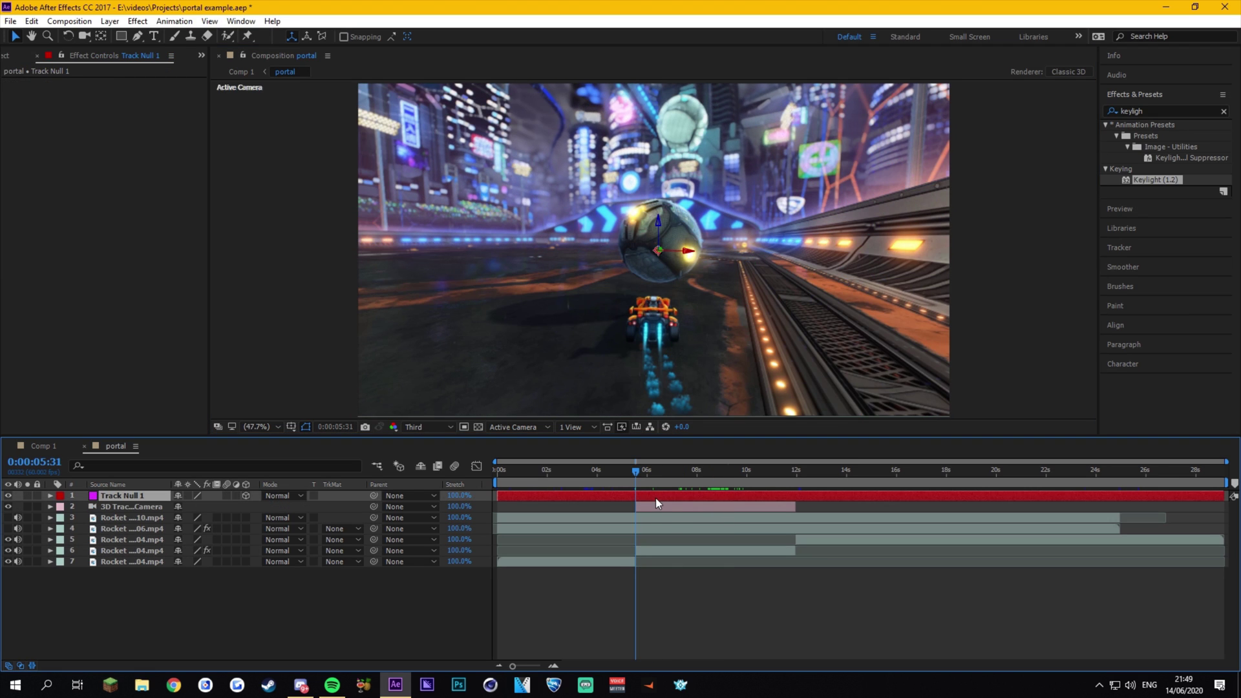
key(alt+[)
drag(668, 466, 719, 471)
key(alt+])
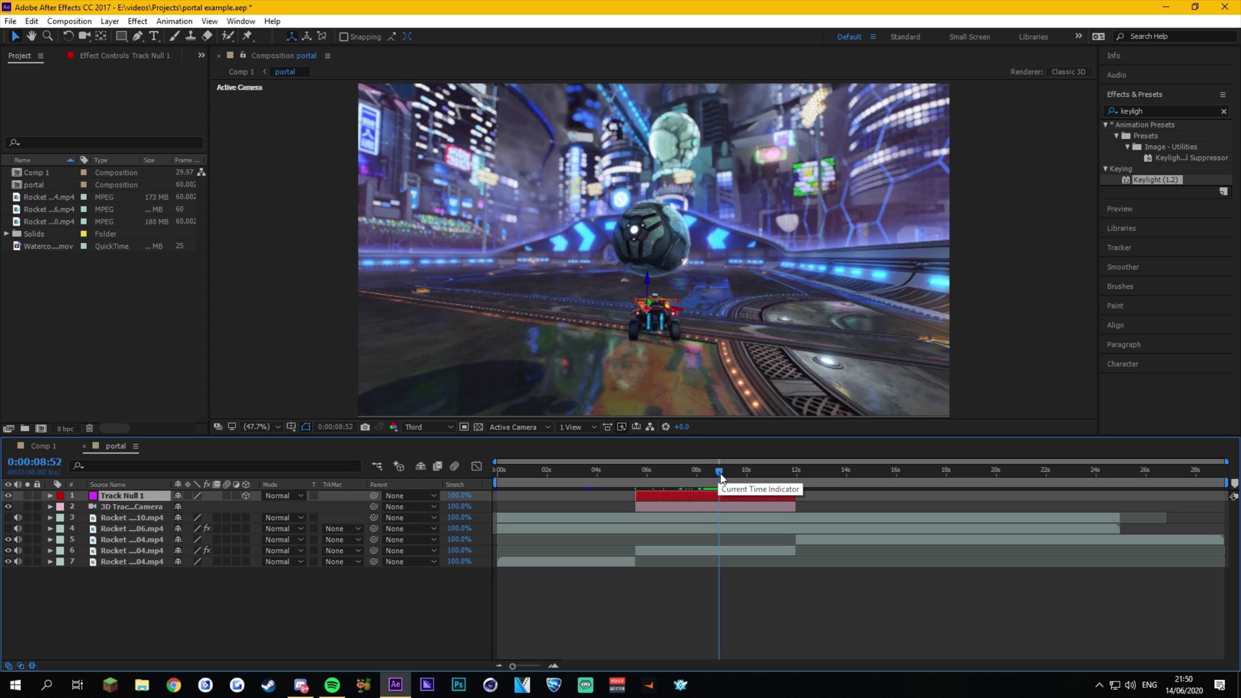
drag(722, 478, 712, 475)
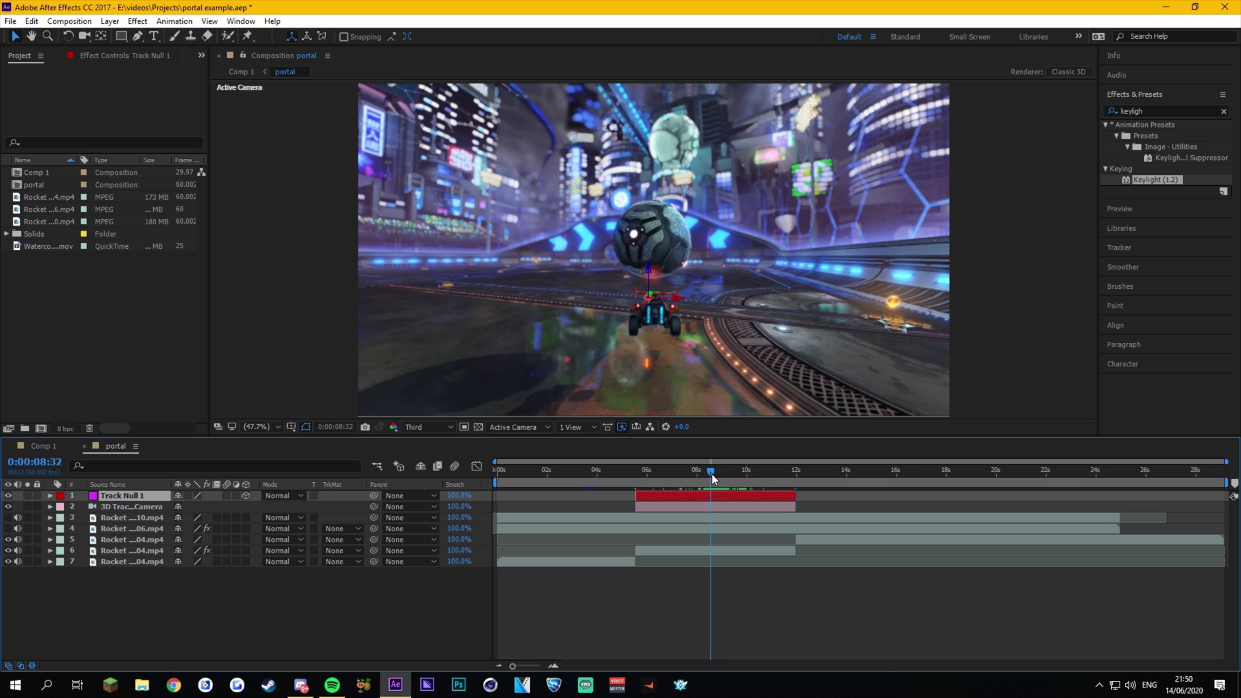
click(122, 36)
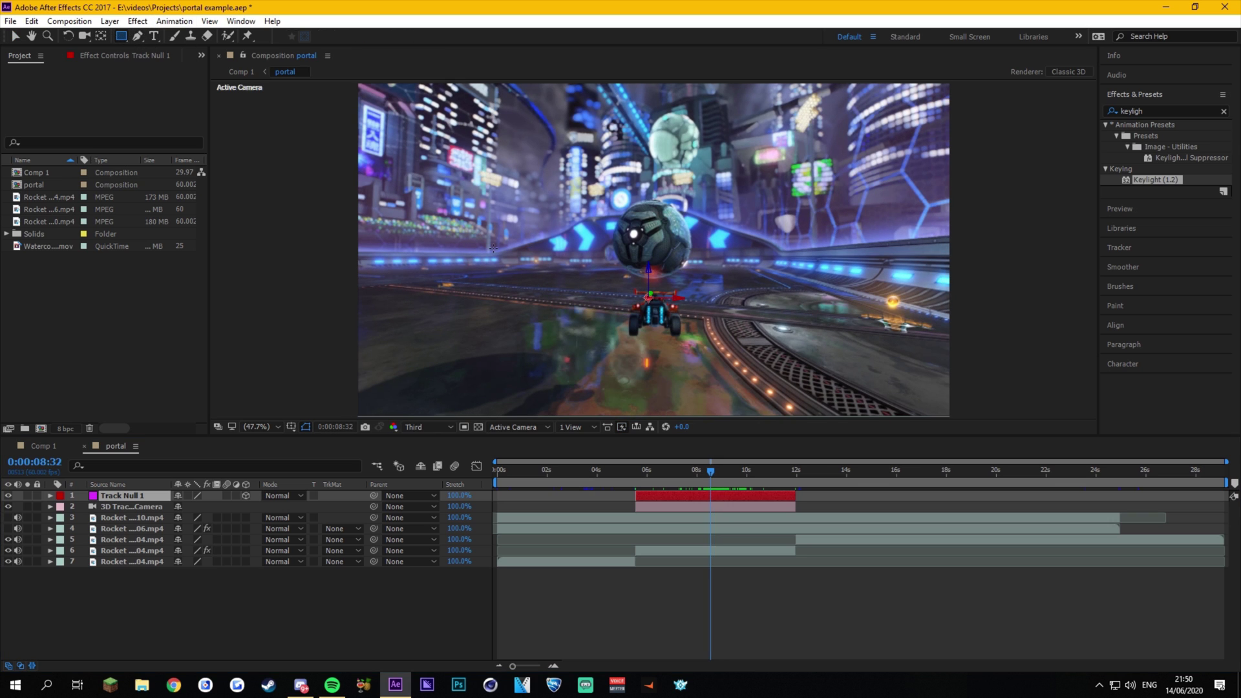
mouse_move(569, 120)
mouse_down()
mouse_move(720, 332)
mouse_move(749, 311)
mouse_up()
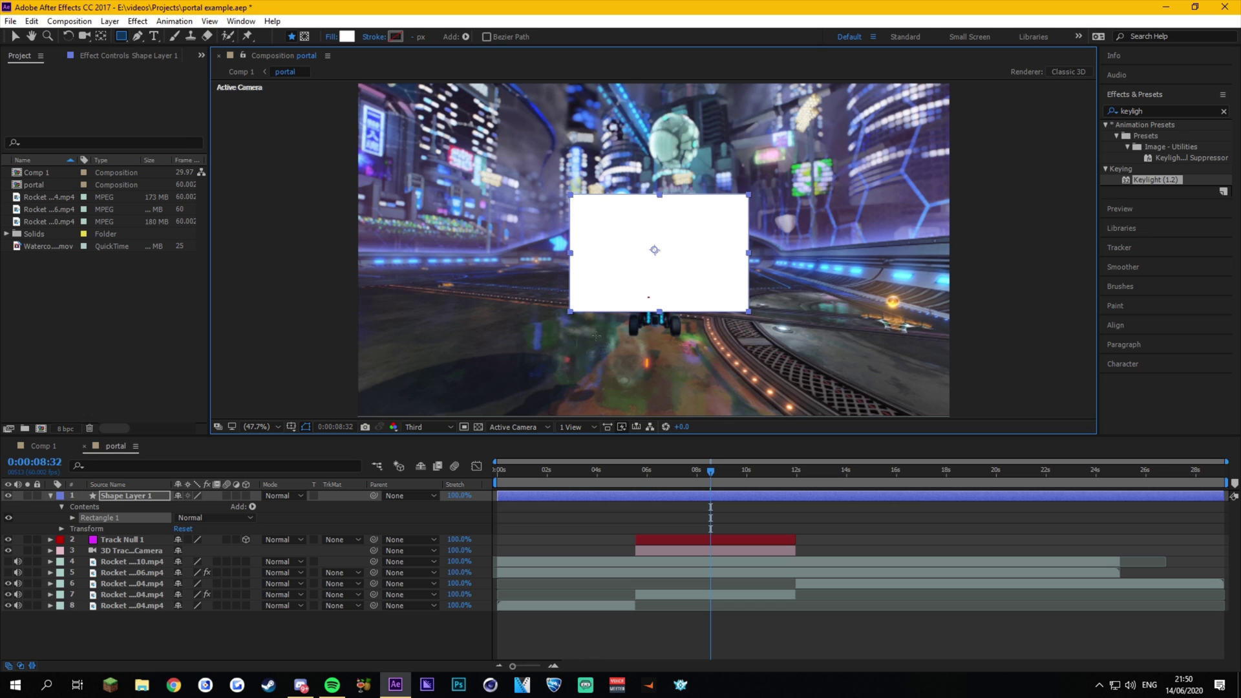
click(719, 495)
key(Delete)
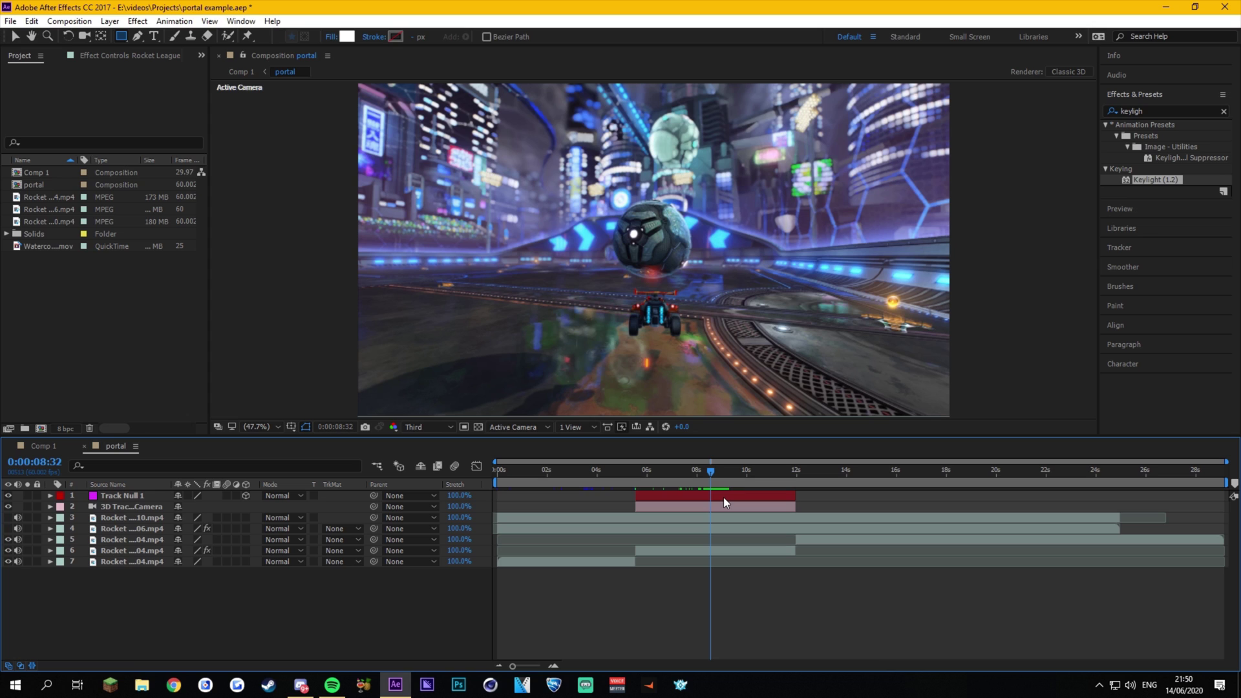
Add Watercolor 01.mov as the uppermost layer and shift it to start at about 7.3 seconds.
click(46, 247)
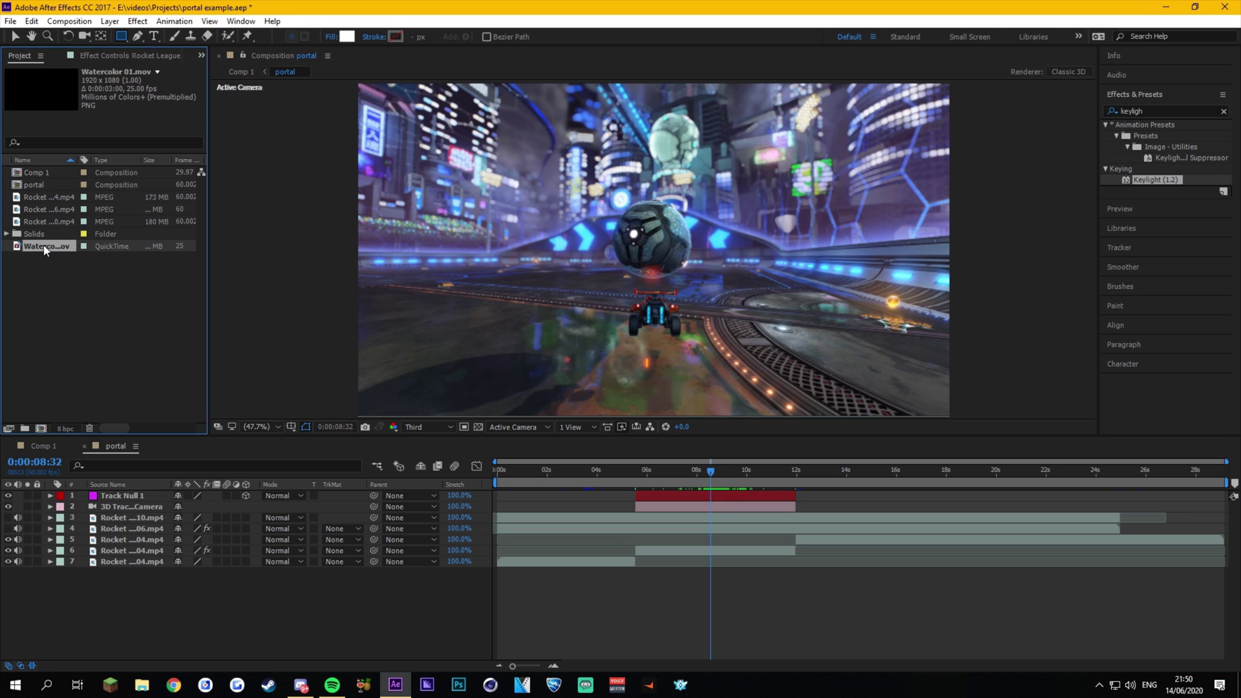
drag(69, 304, 658, 249)
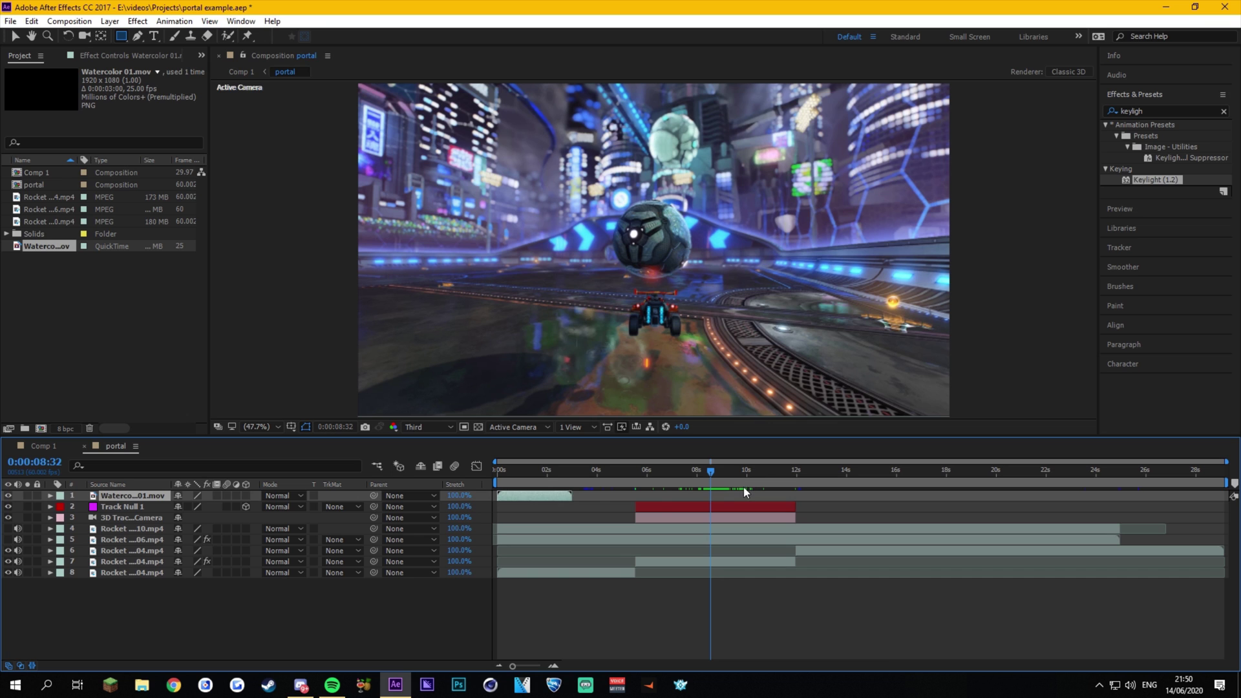
drag(572, 499, 713, 509)
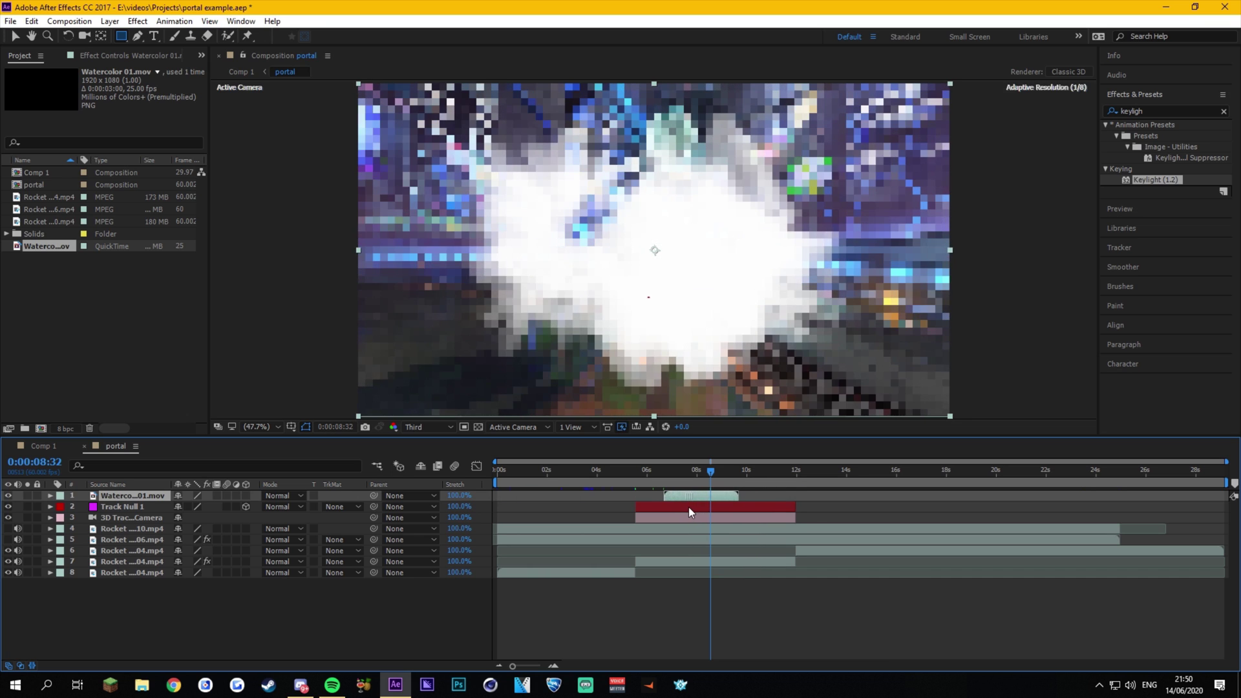
click(13, 37)
drag(687, 499, 721, 472)
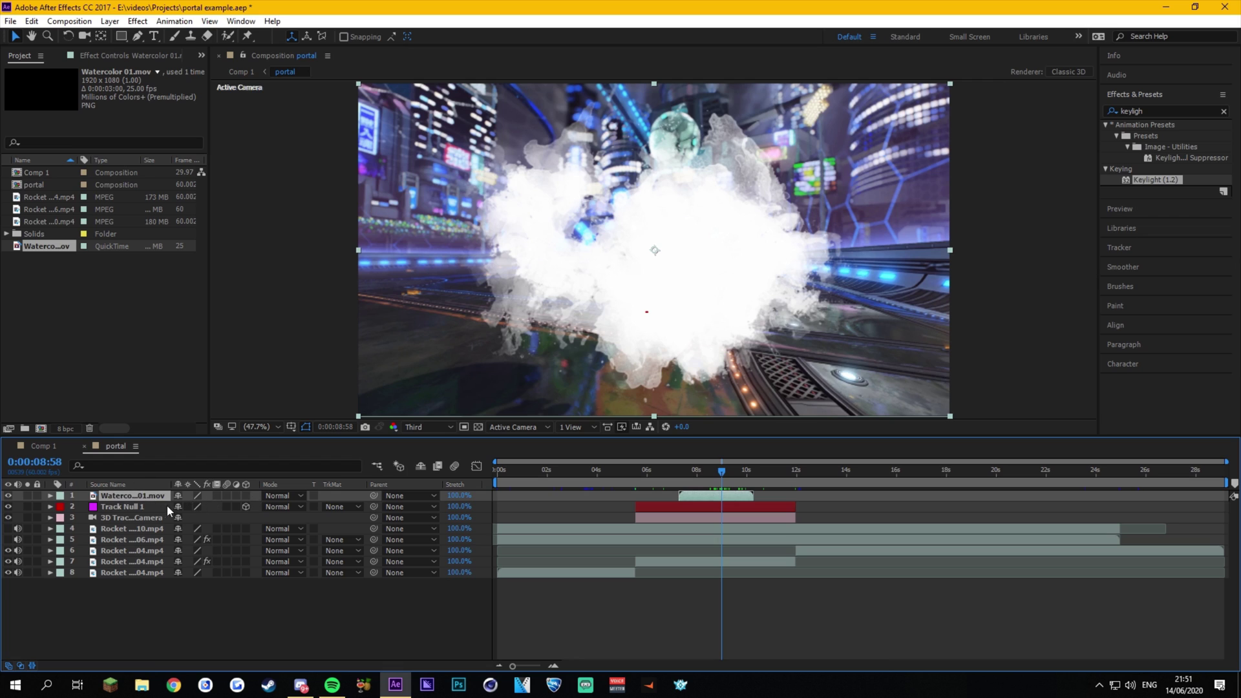
Make the Watercolor 01.mov layer 3D and check its placement at about 9 seconds.
click(151, 518)
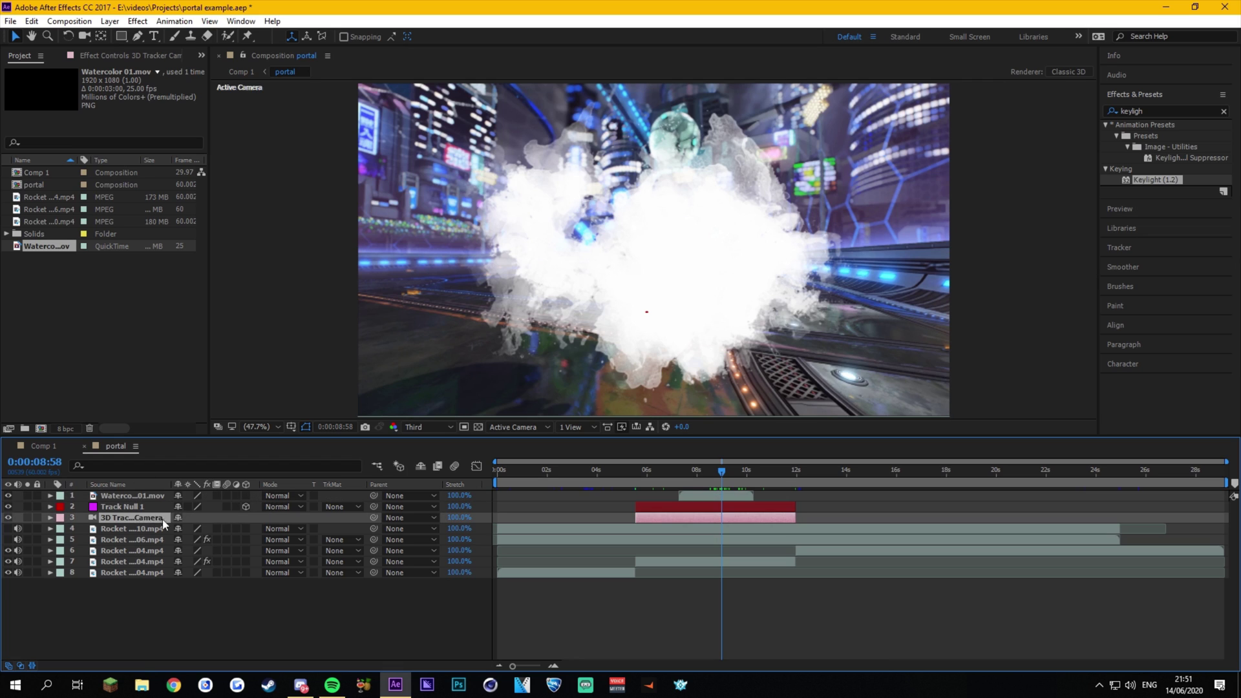
click(246, 495)
click(123, 495)
mouse_move(746, 468)
mouse_down()
mouse_move(734, 474)
mouse_move(765, 472)
mouse_move(679, 479)
mouse_move(766, 477)
mouse_move(682, 477)
mouse_move(736, 468)
mouse_up()
click(16, 39)
click(718, 494)
Copy Track Null 1's position of 832.8, 1270.7, -824.0 to the Watercolor layer.
key(p)
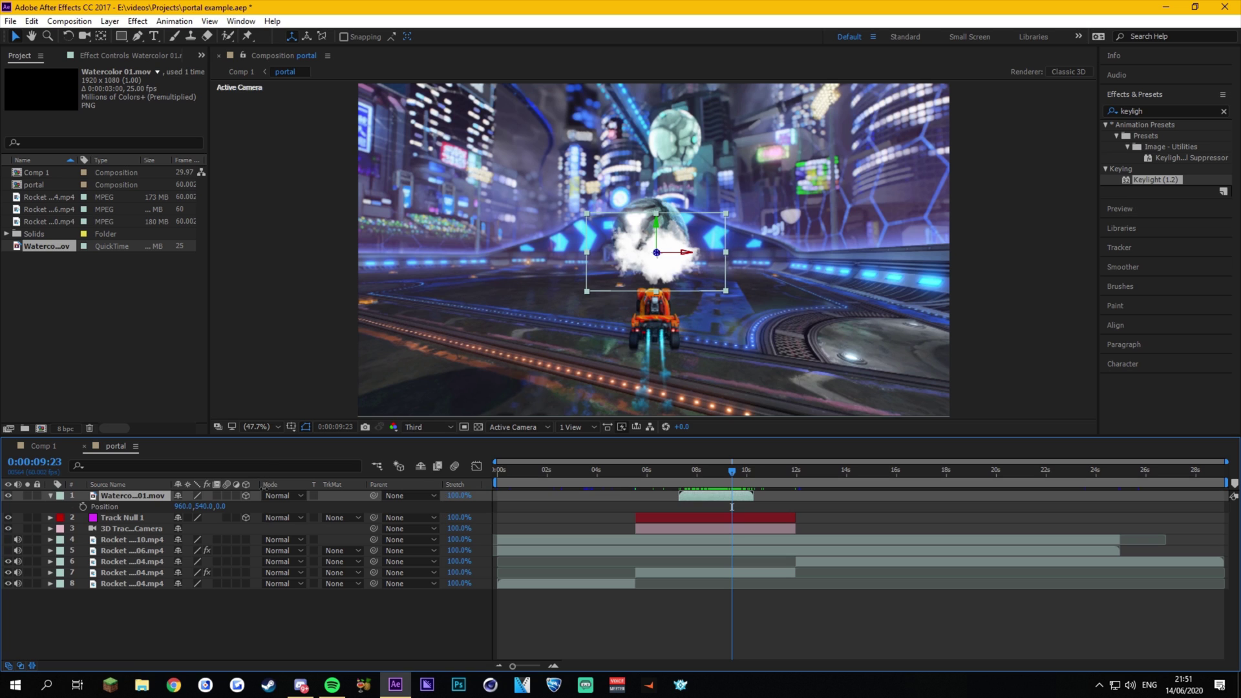
click(123, 517)
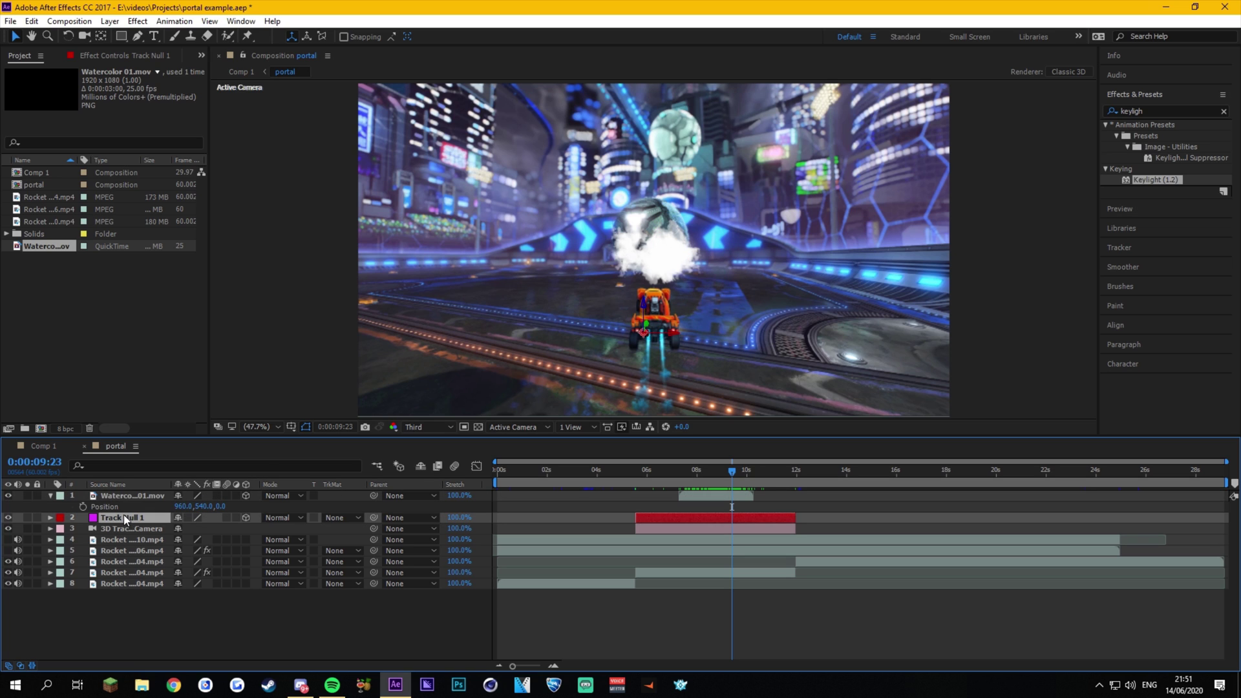
key(p)
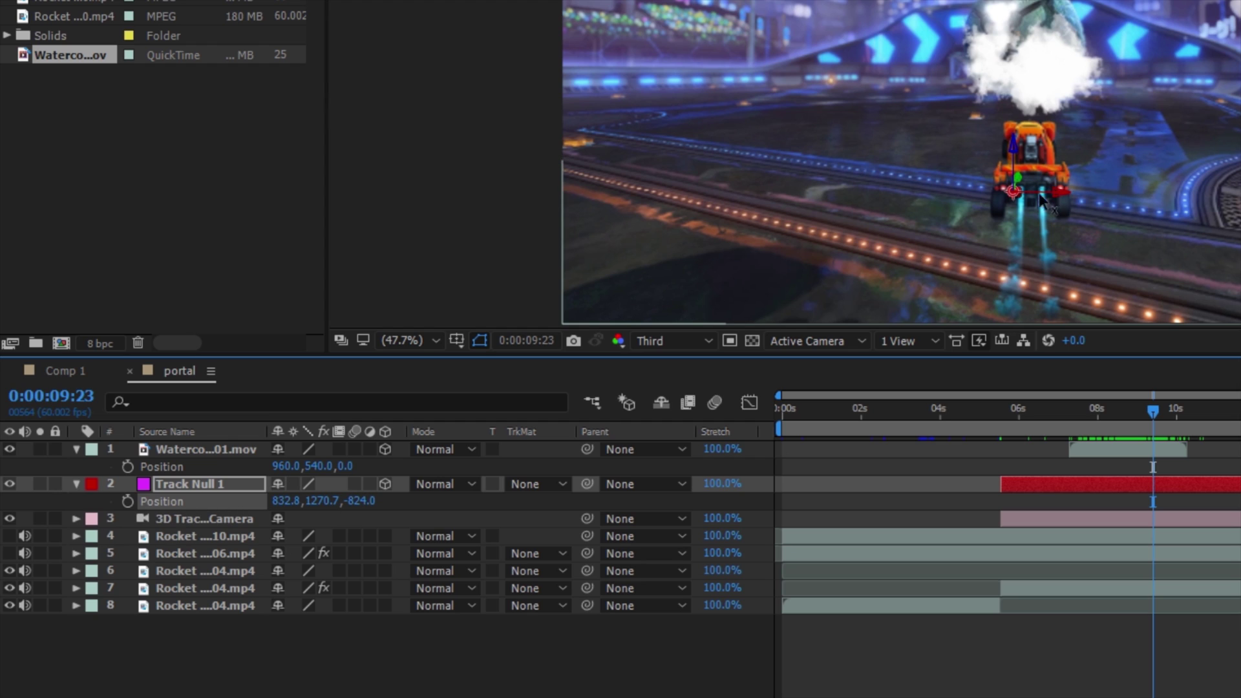
click(216, 501)
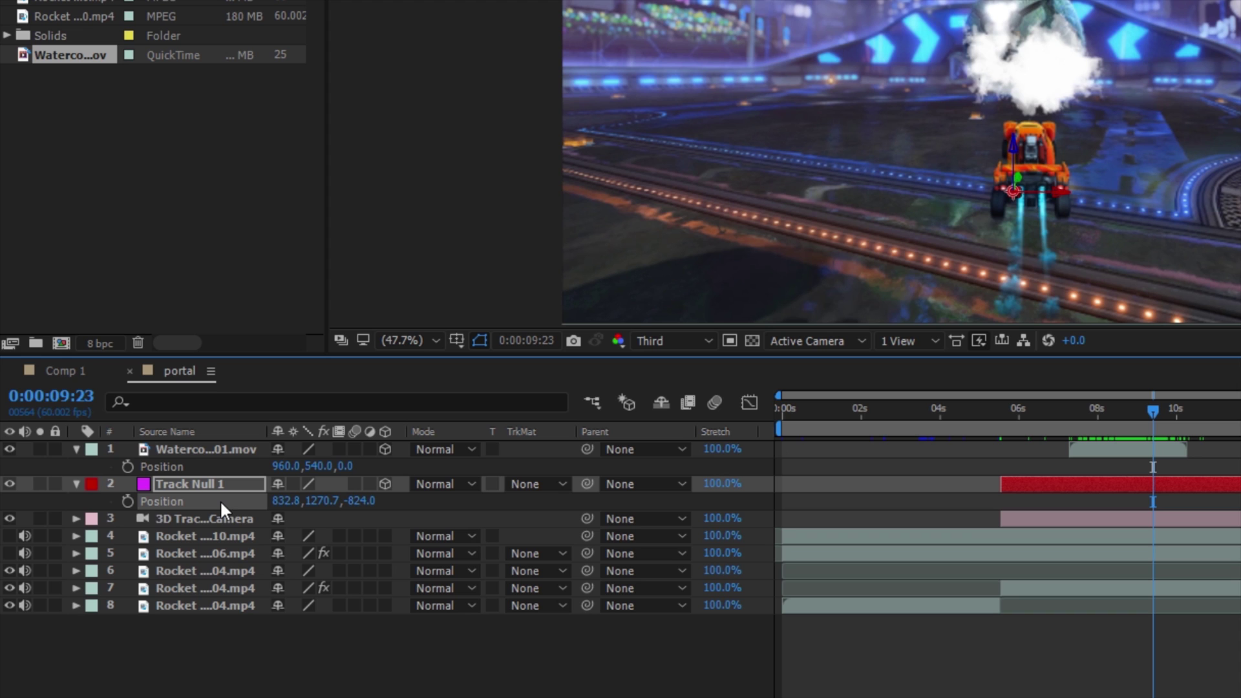
click(203, 466)
key(ctrl+v)
drag(1153, 410, 1115, 424)
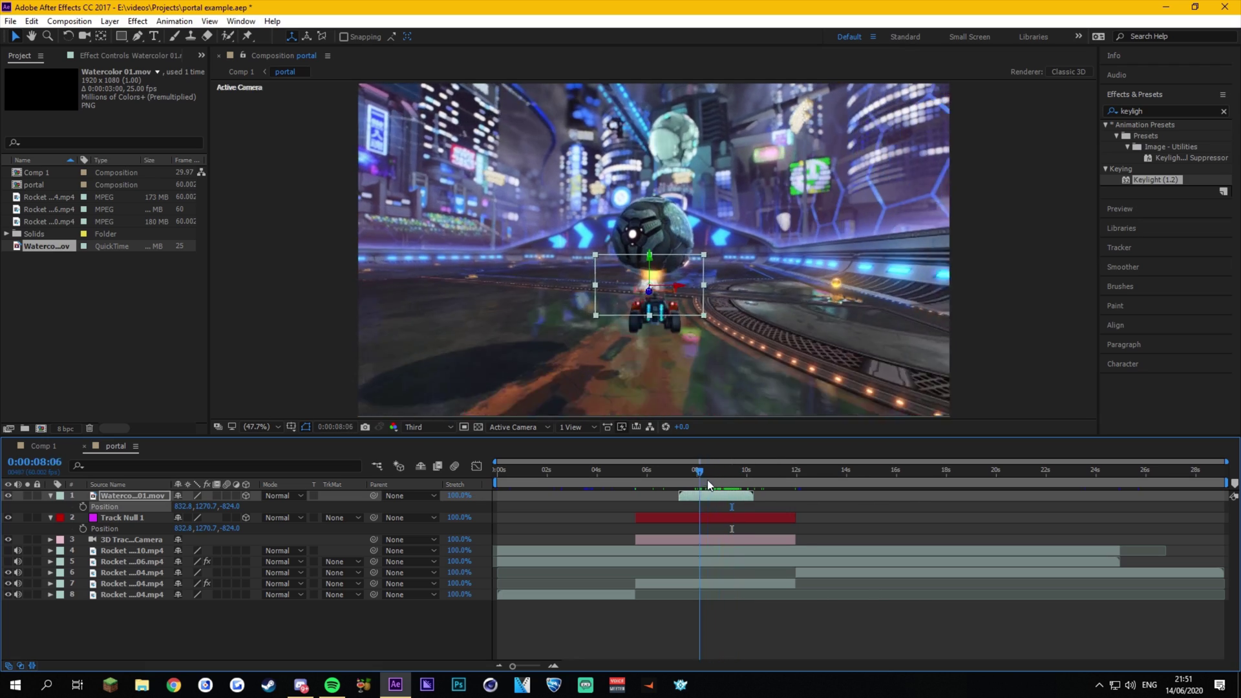
Raise the Watercolor layer above the car to a Y position of 169.8 and scale it to 212%.
drag(708, 481, 730, 480)
drag(644, 298, 647, 192)
click(726, 472)
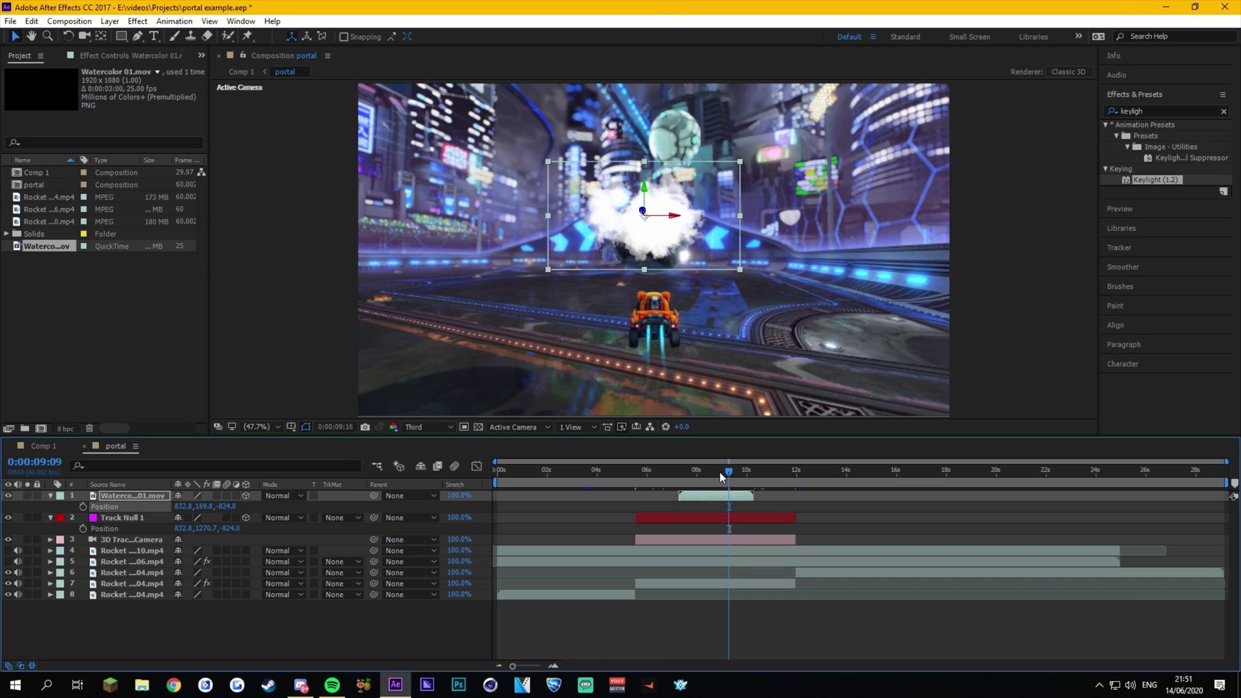
drag(723, 476, 719, 476)
drag(194, 506, 220, 507)
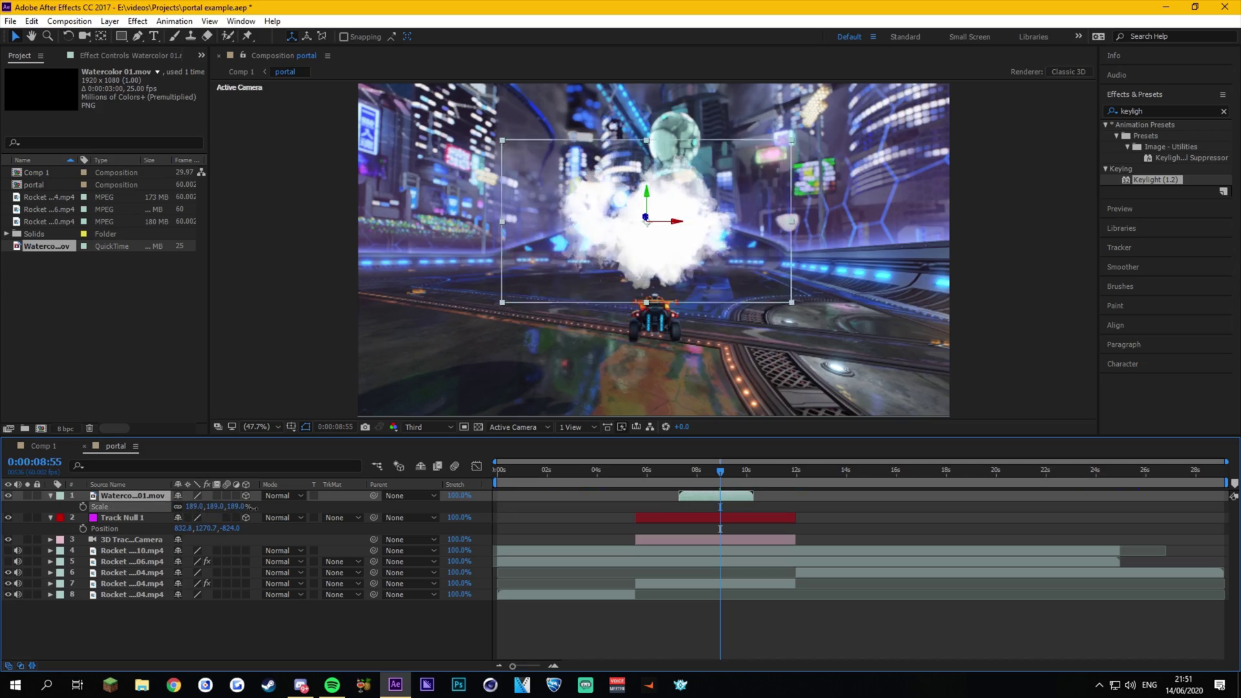
mouse_move(721, 473)
mouse_down()
mouse_move(760, 479)
mouse_move(704, 484)
mouse_move(731, 480)
mouse_up()
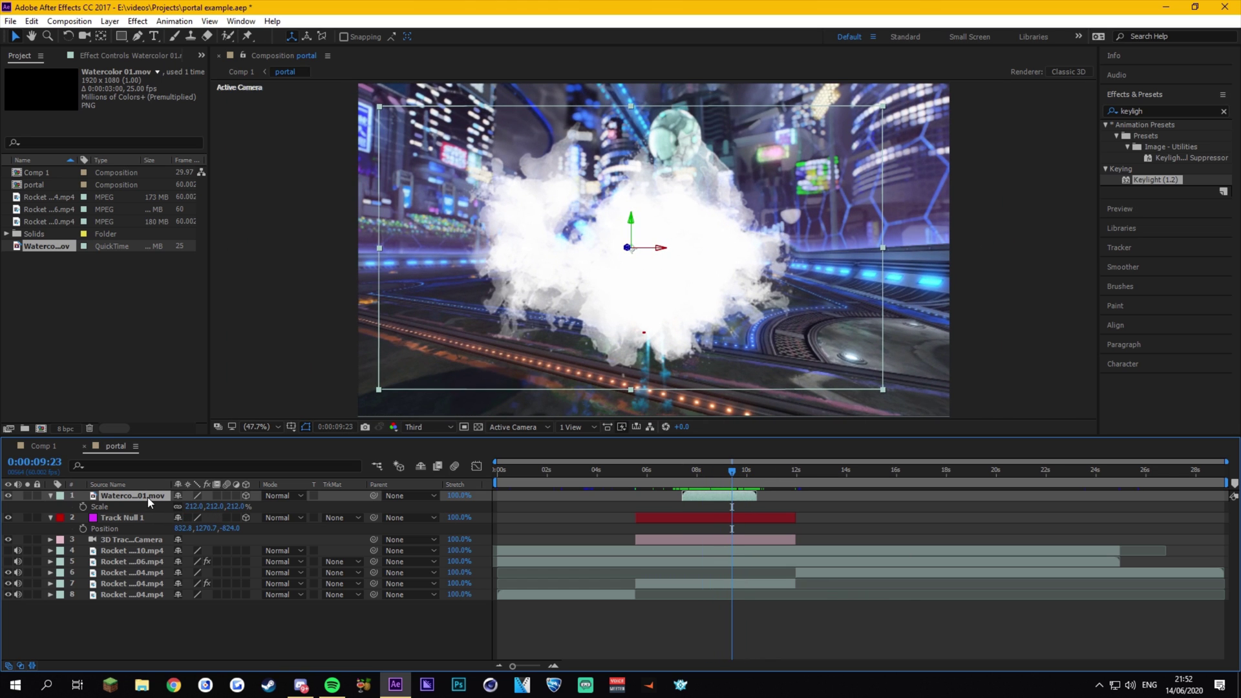
Show the changed-map clip, place it directly beneath the Watercolor layer, and collapse the Watercolor layer's properties.
click(719, 549)
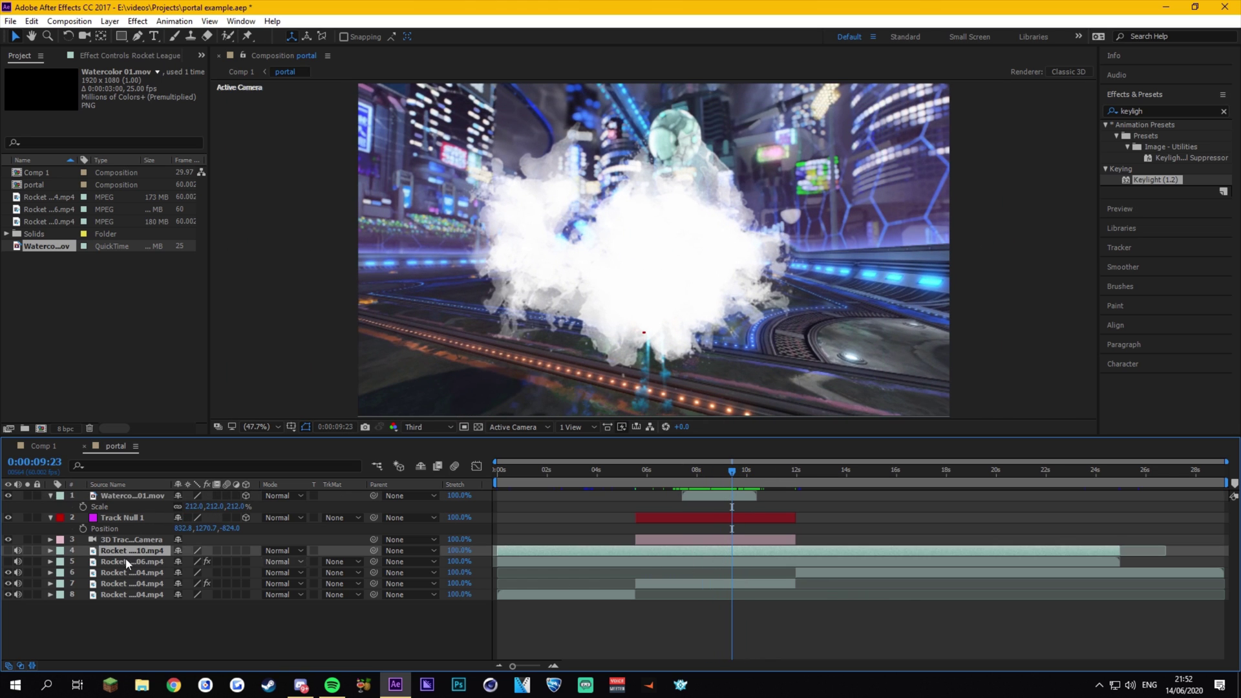
click(8, 551)
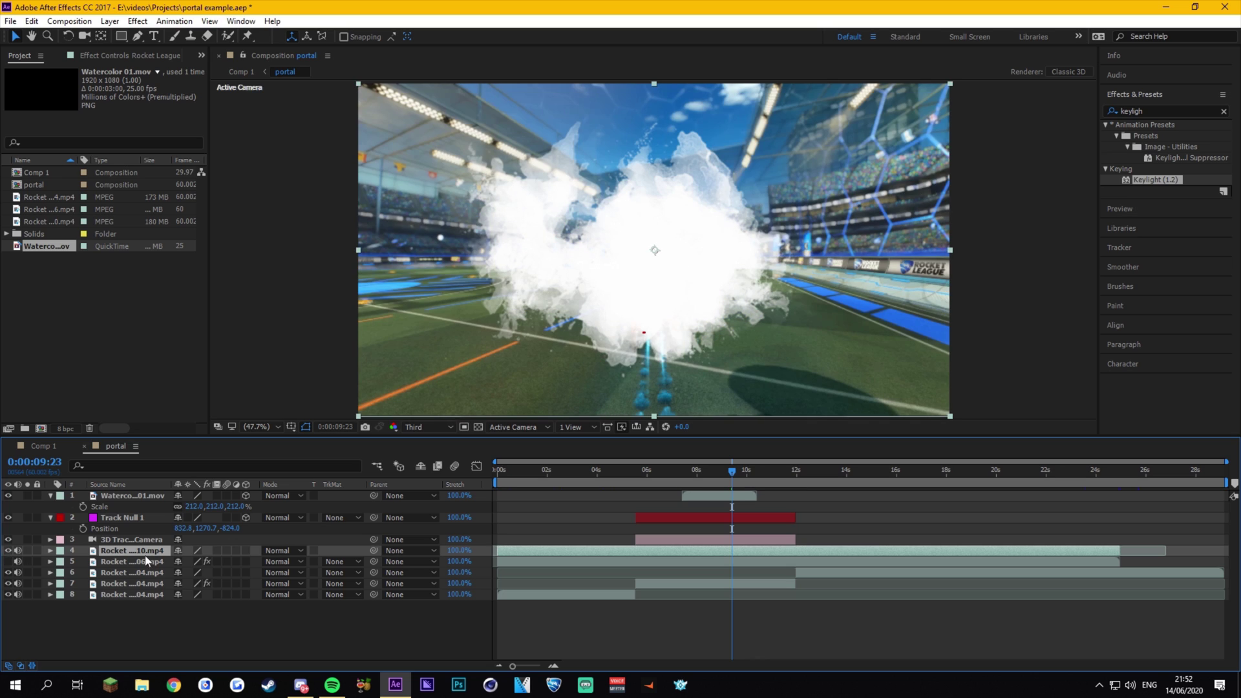
drag(130, 552, 137, 517)
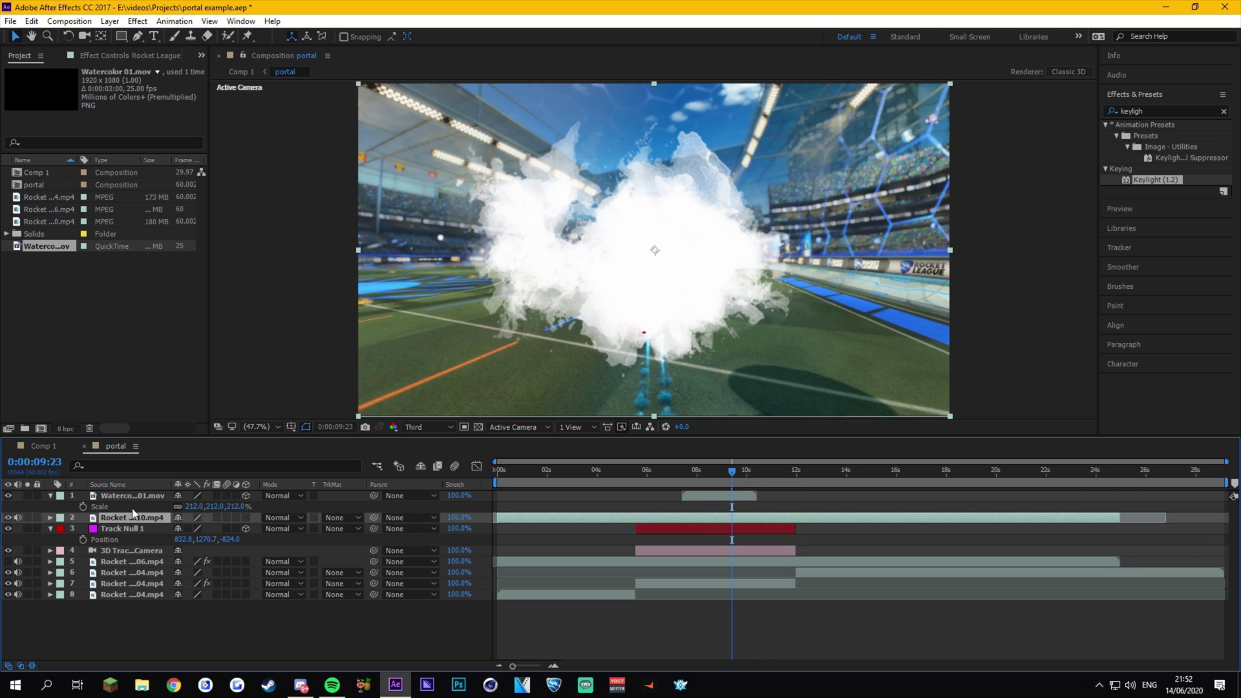
click(138, 496)
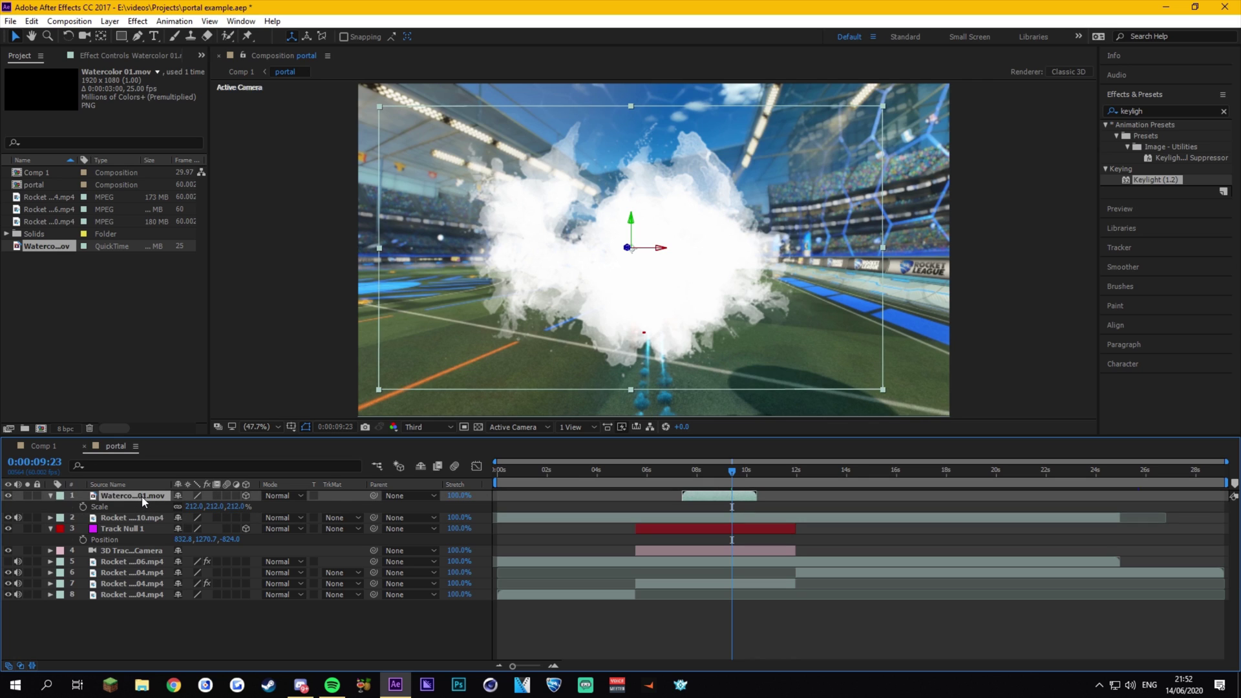
key(s)
click(144, 507)
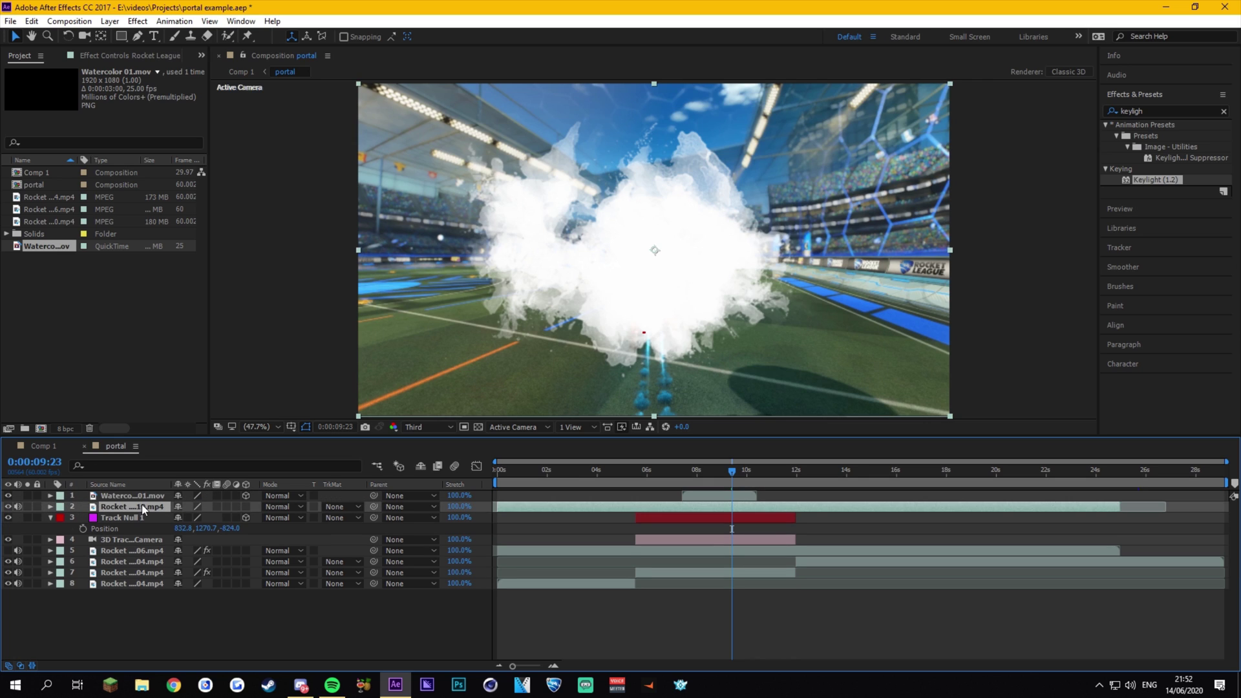
click(138, 497)
click(734, 471)
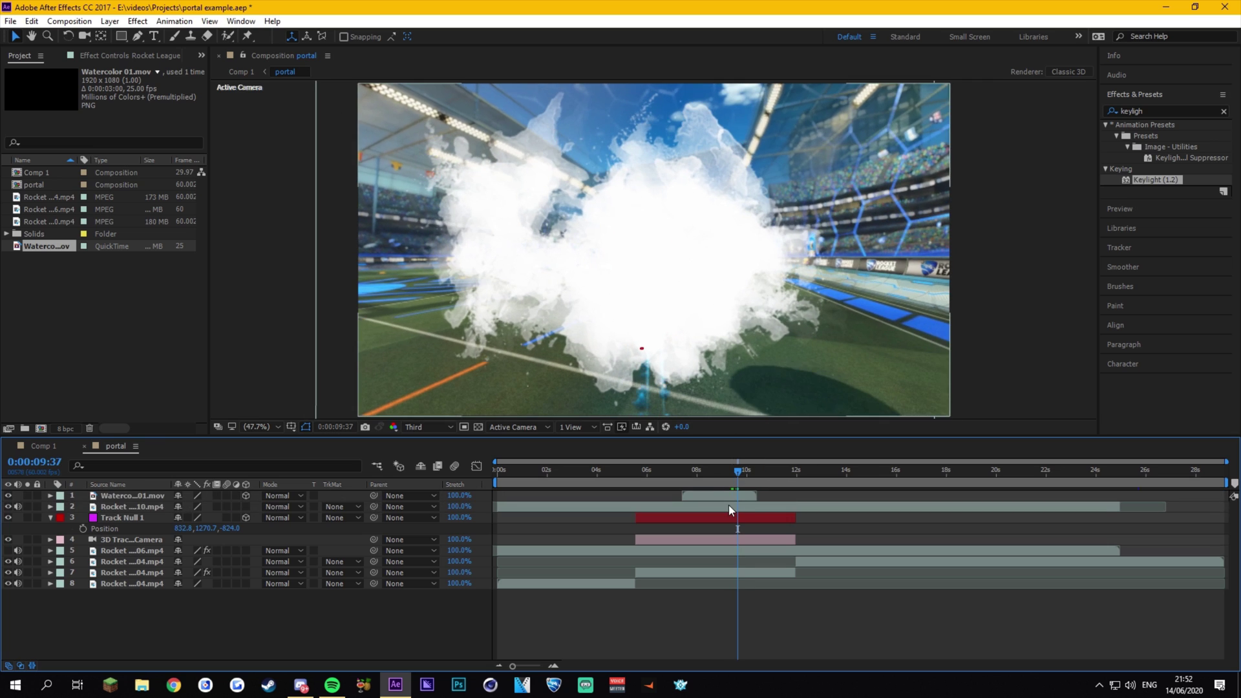
click(729, 508)
click(137, 570)
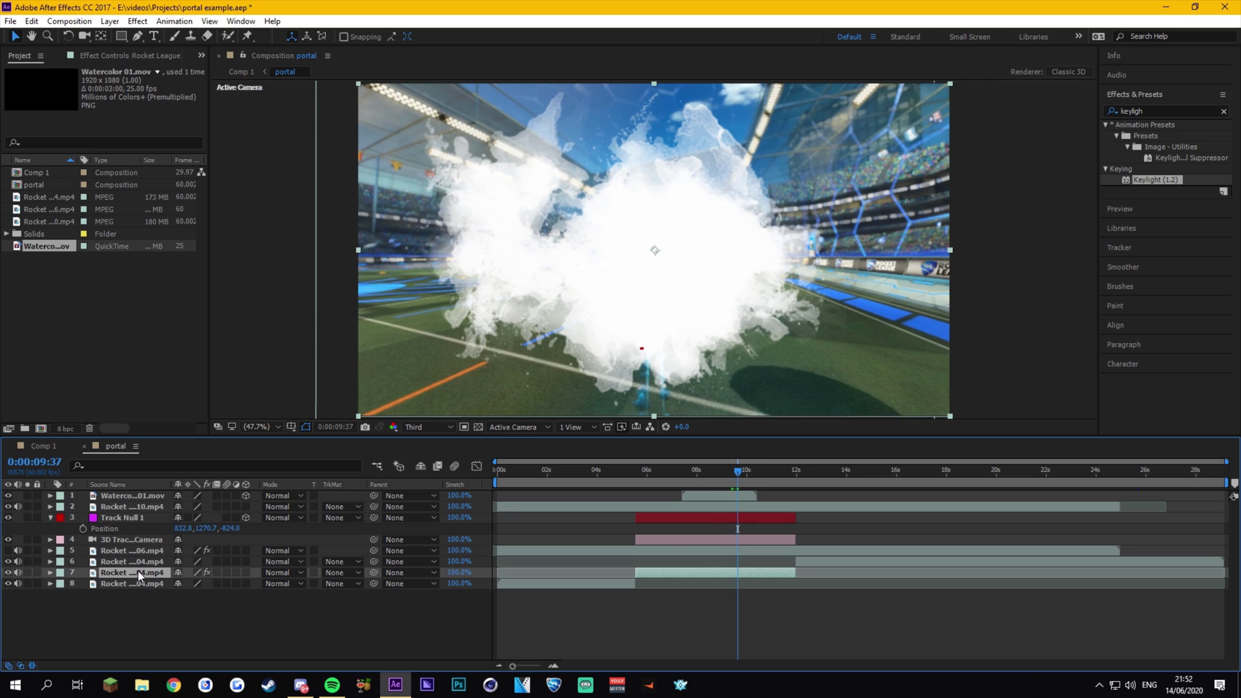
click(140, 559)
click(150, 552)
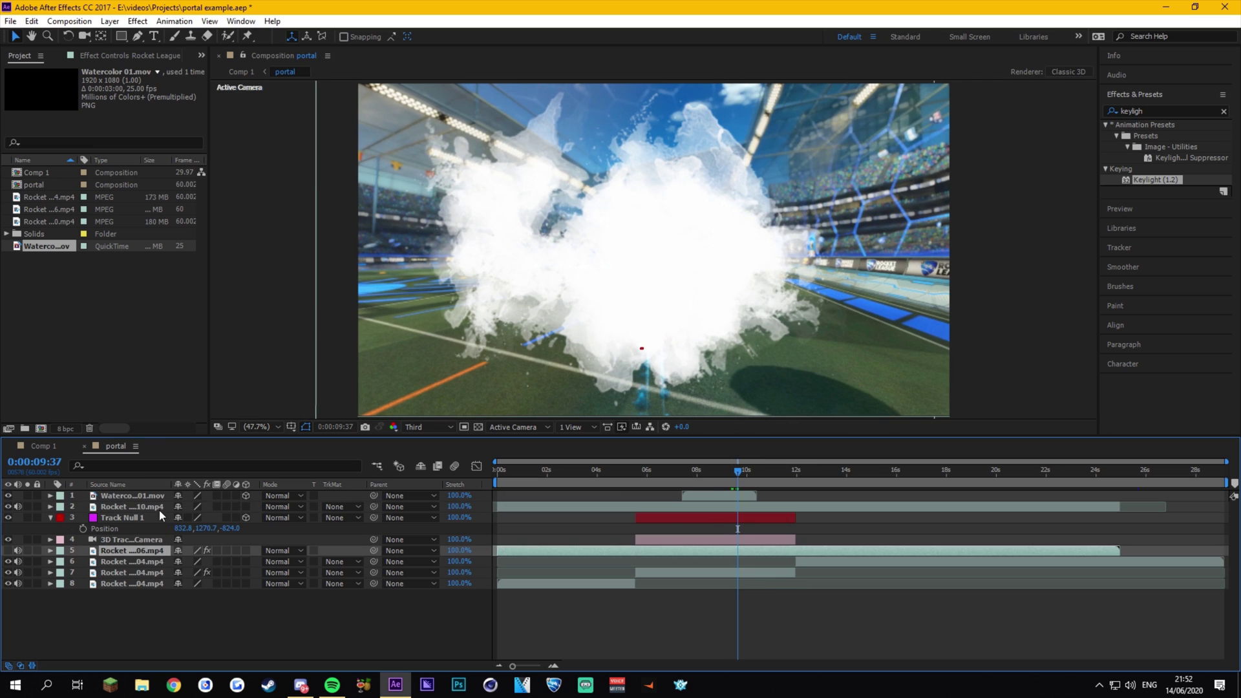
Set the changed-map clip's track matte to Luma Matte "Watercolor 01.mov".
click(159, 511)
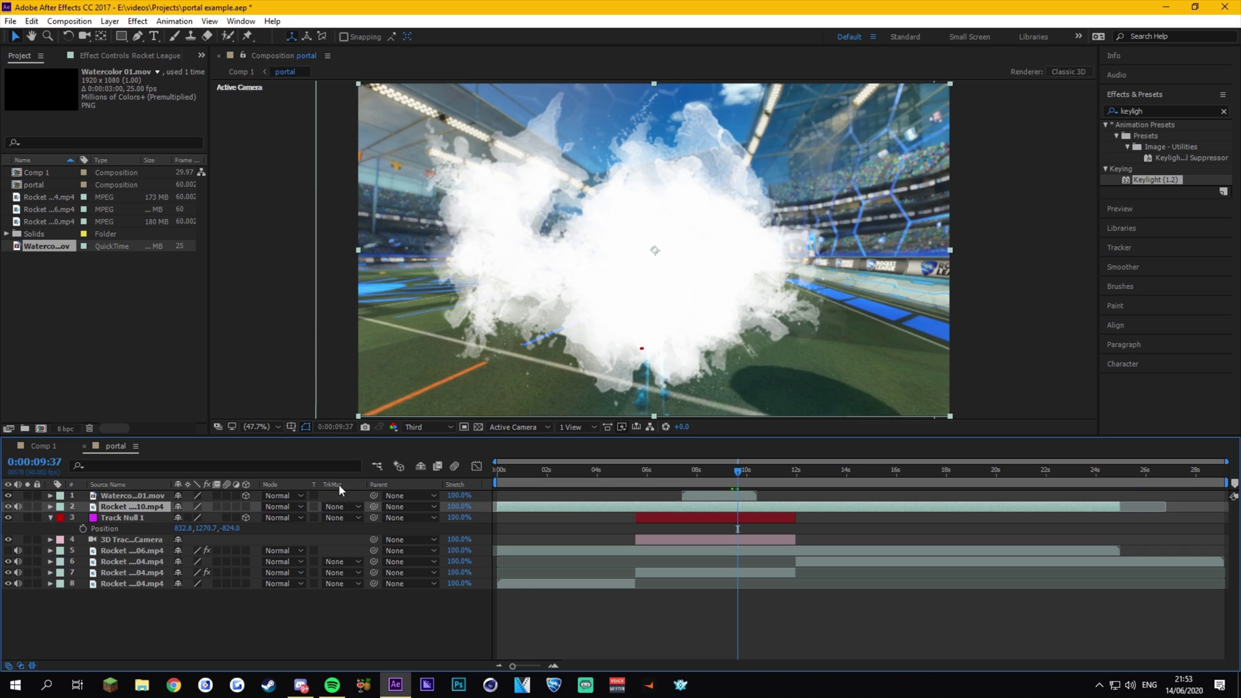
click(339, 508)
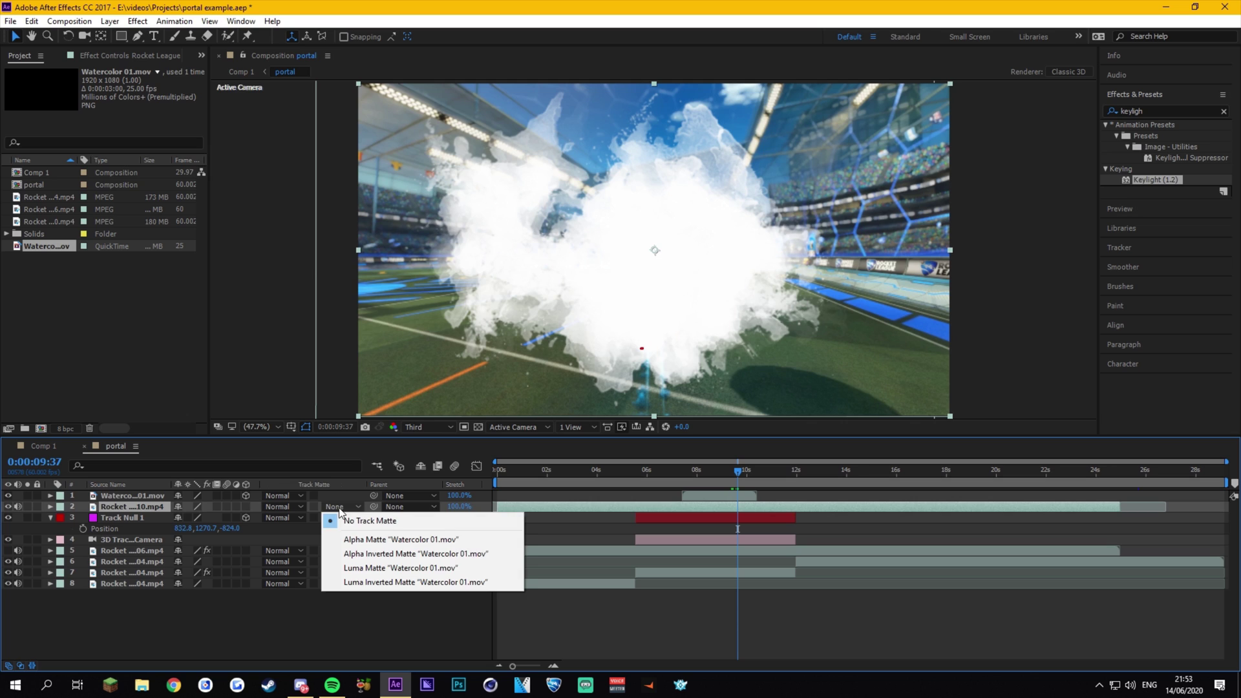
click(370, 569)
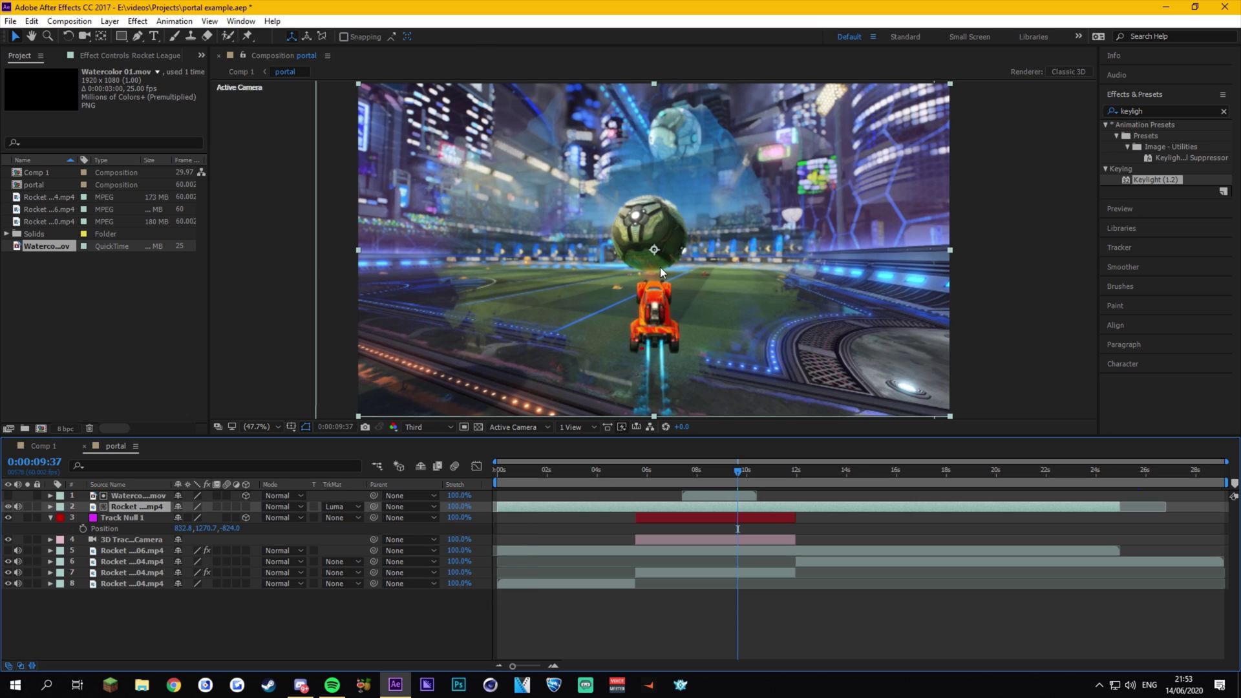
click(138, 497)
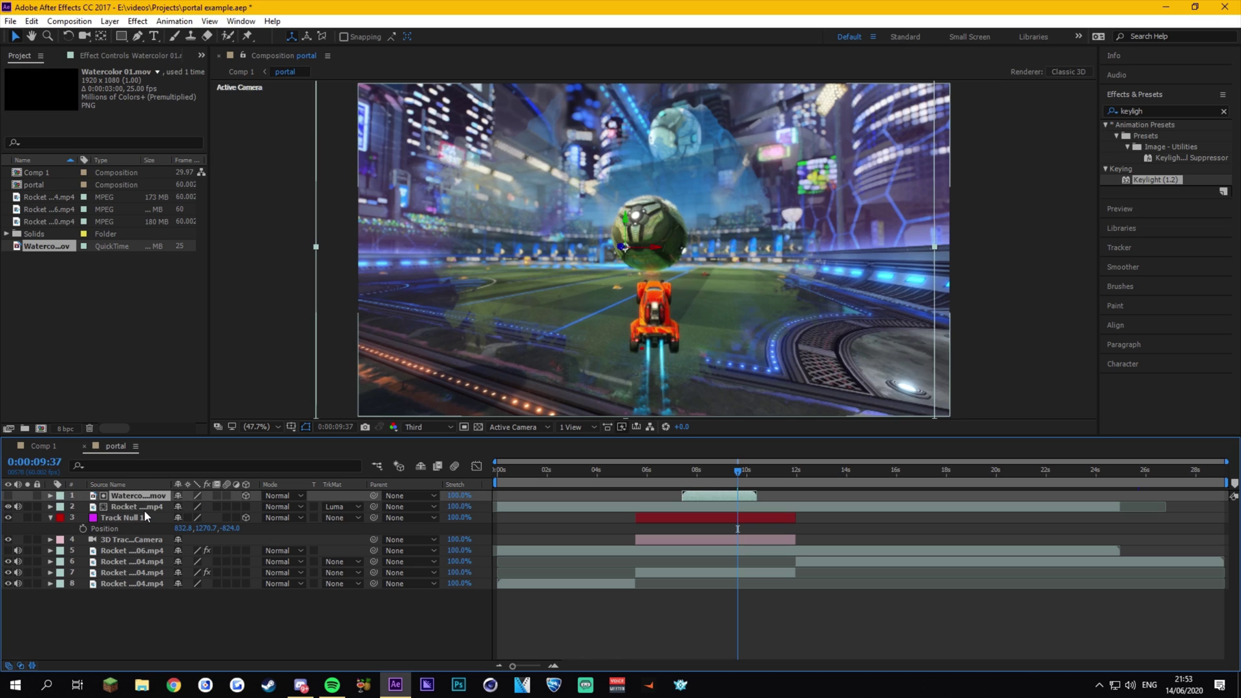
click(142, 508)
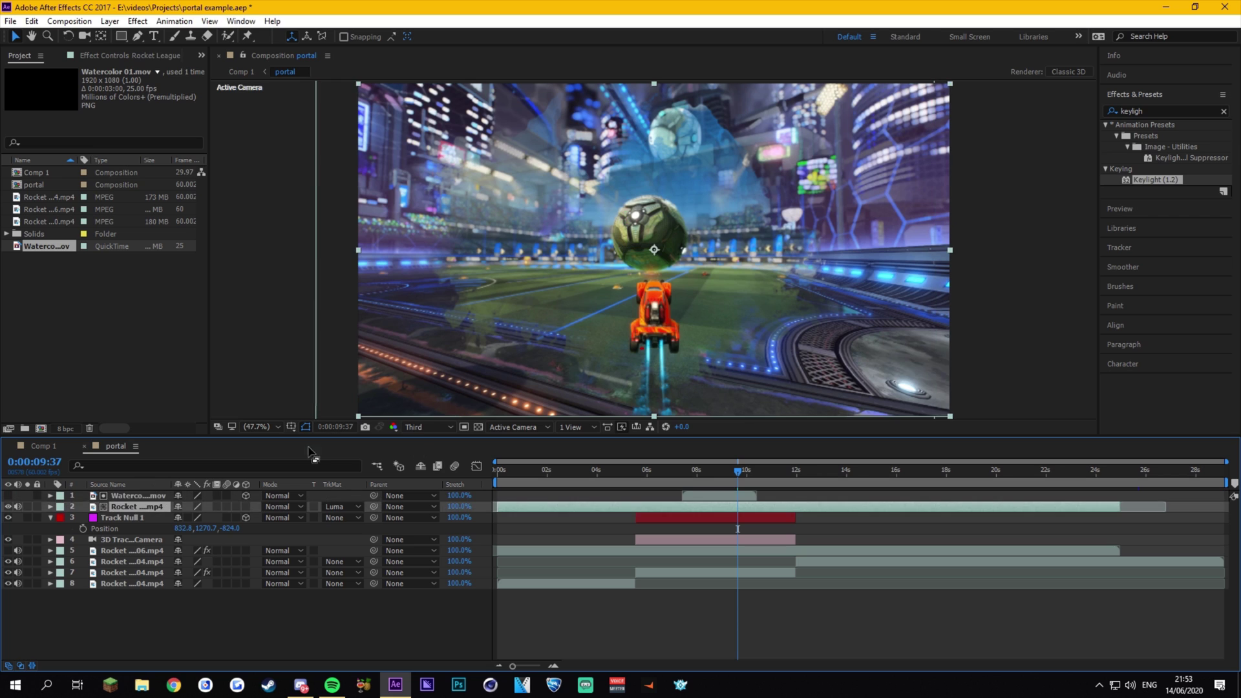
Move the keyed green-screen clip to the top of the layer stack, above the Watercolor matte and changed-map clip.
drag(727, 471, 712, 468)
mouse_move(703, 474)
mouse_down()
mouse_move(745, 472)
mouse_move(698, 482)
mouse_move(741, 470)
mouse_move(700, 473)
mouse_move(721, 472)
mouse_up()
click(726, 550)
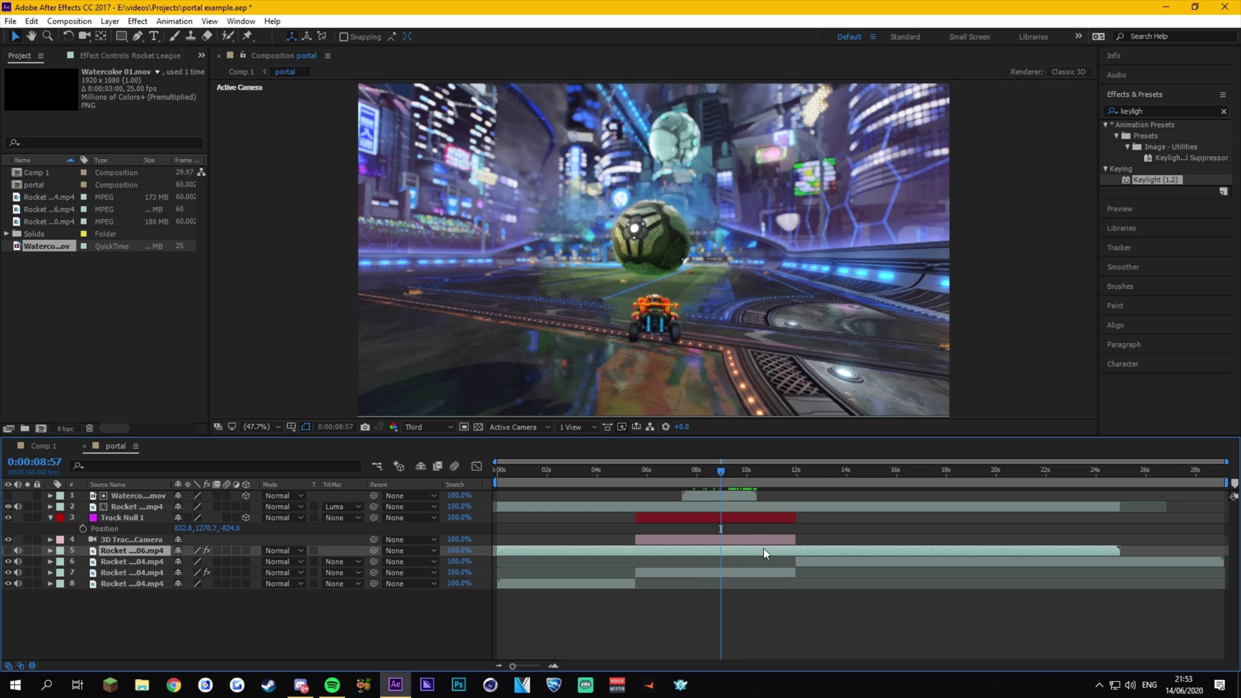
drag(126, 553, 123, 491)
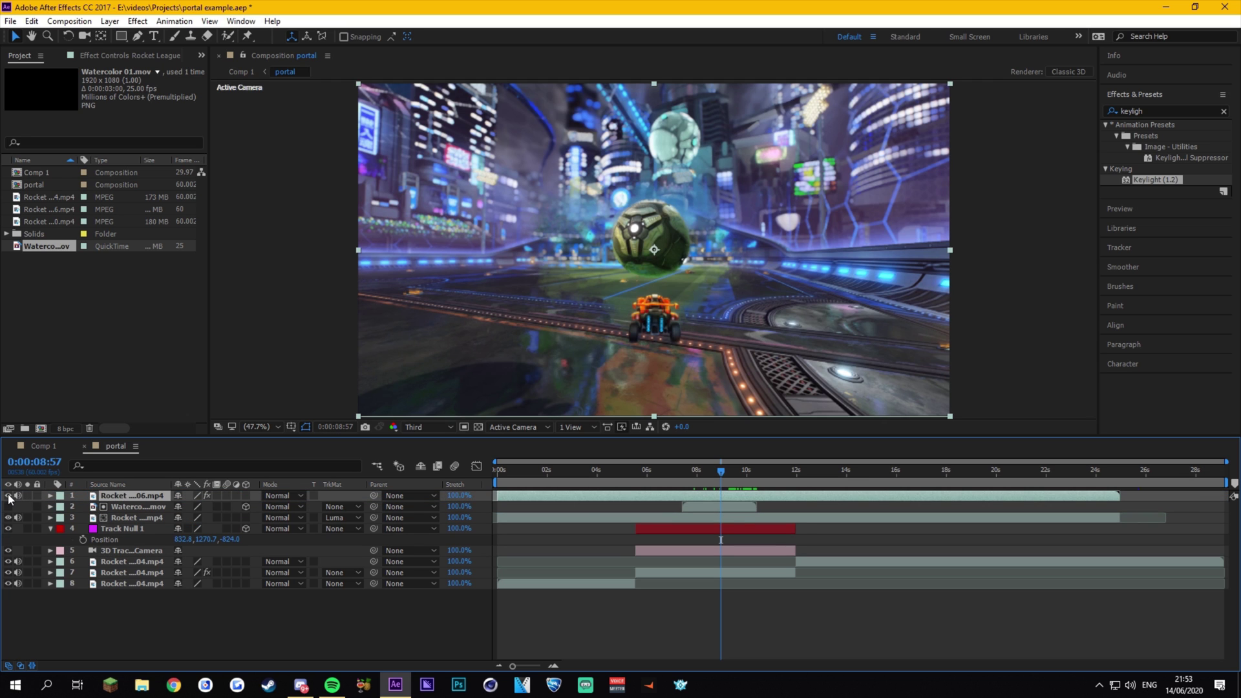
Preview the portal transition from 0:00:07:24 and compare the car close up with the keyed clip hidden and shown.
drag(723, 473, 685, 473)
key(space)
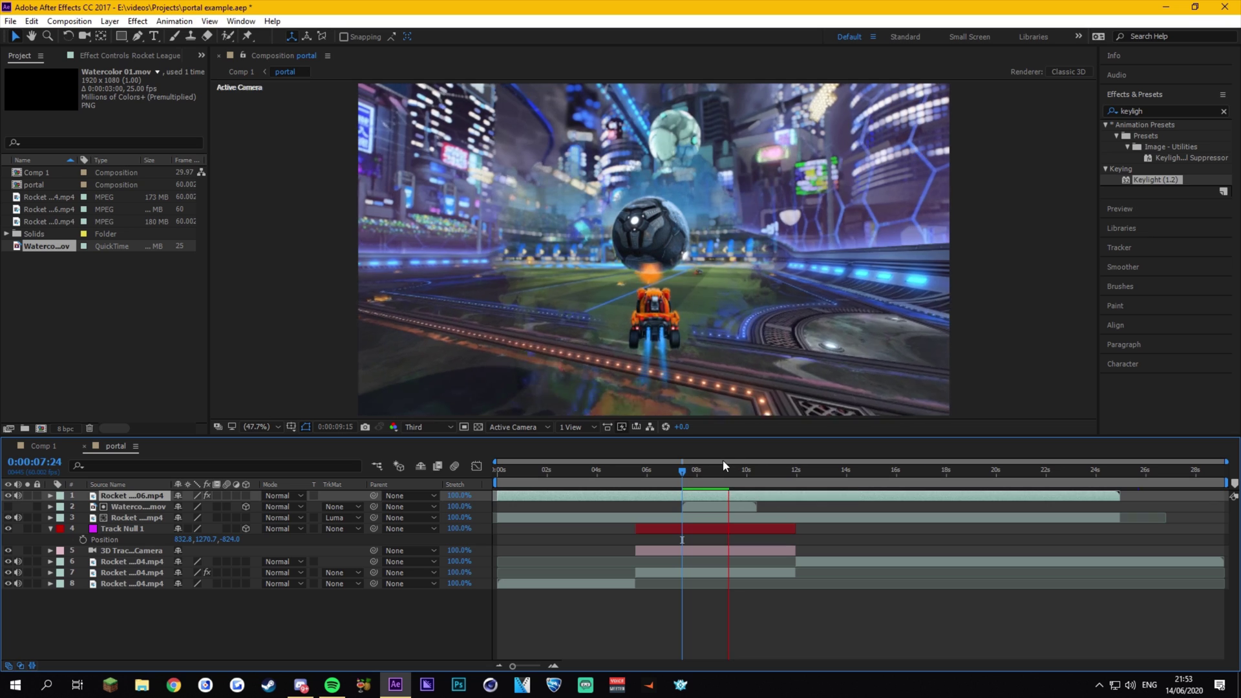
drag(682, 470, 719, 476)
key(slash)
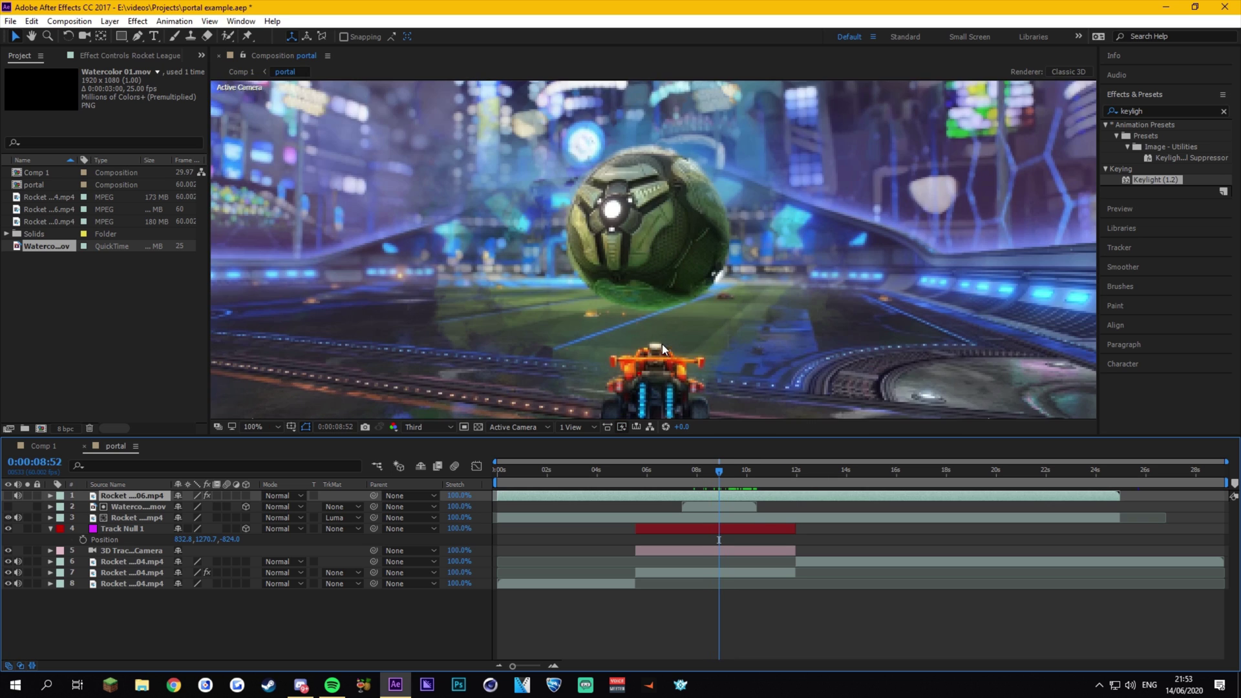
scroll(661, 342, up, 5)
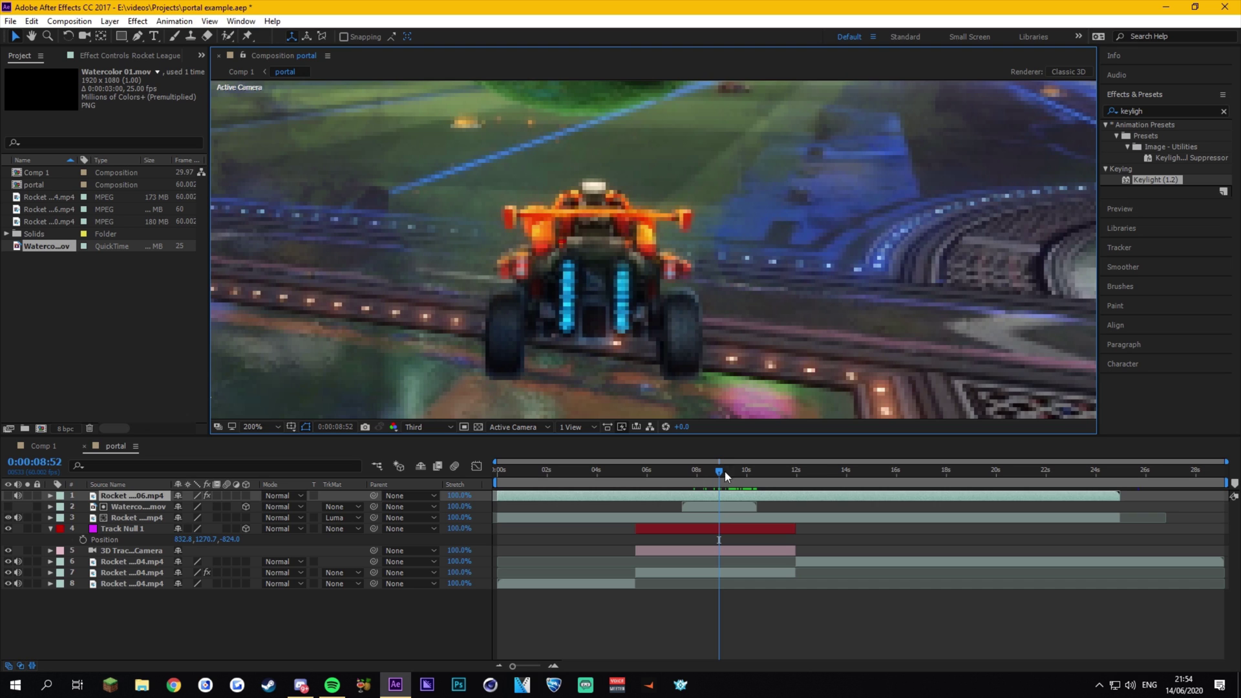
drag(720, 476, 709, 476)
click(8, 496)
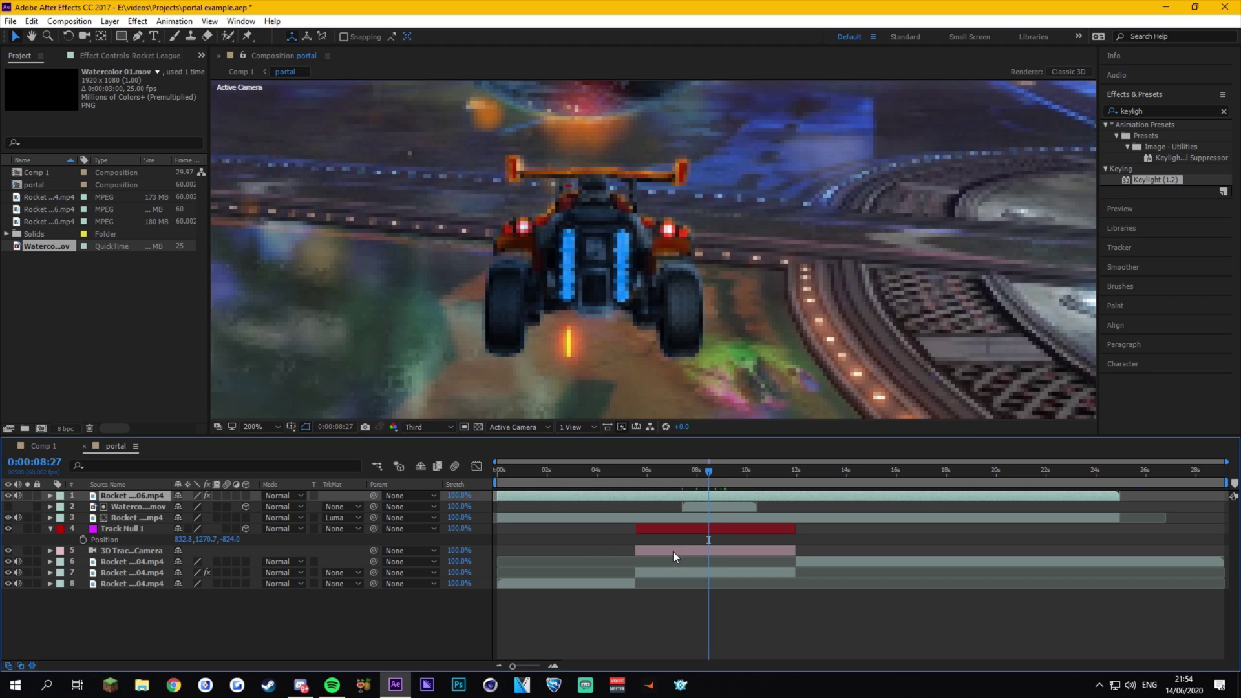
click(254, 427)
click(277, 442)
click(682, 477)
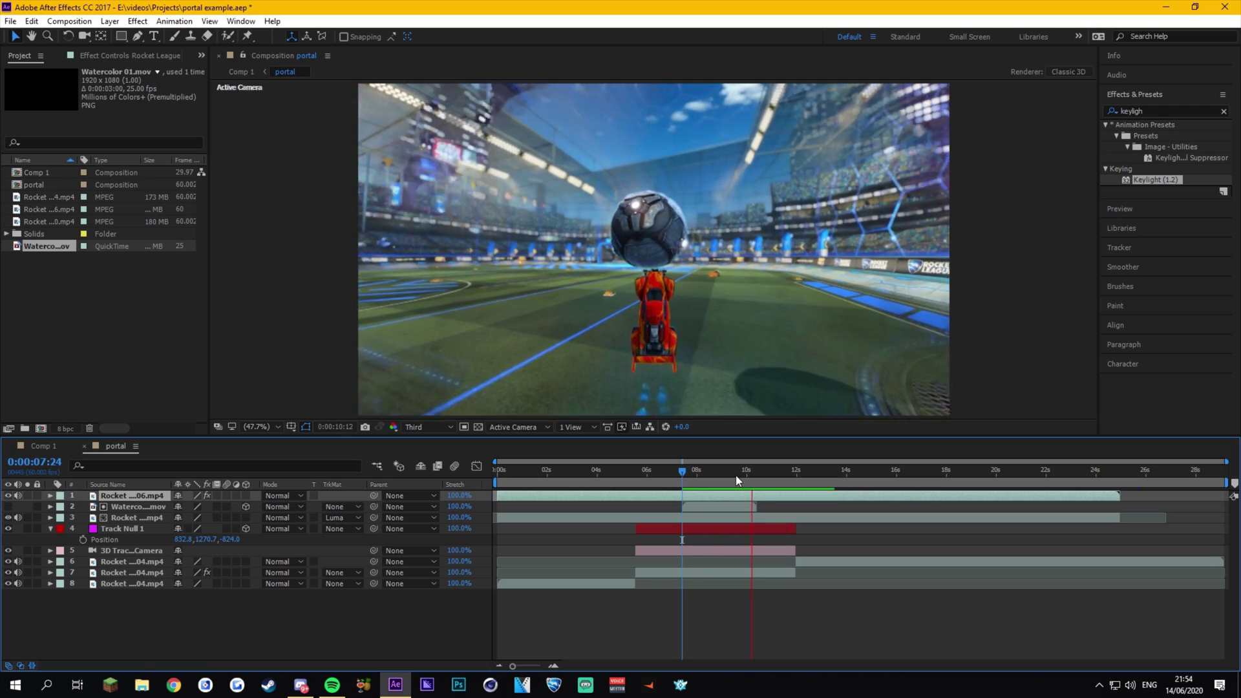
Split the changed-map clip at 0:00:10:23, where the Watercolor matte ends, and remove the track matte from the second part.
mouse_move(759, 472)
mouse_down()
mouse_move(744, 475)
mouse_move(753, 477)
mouse_up()
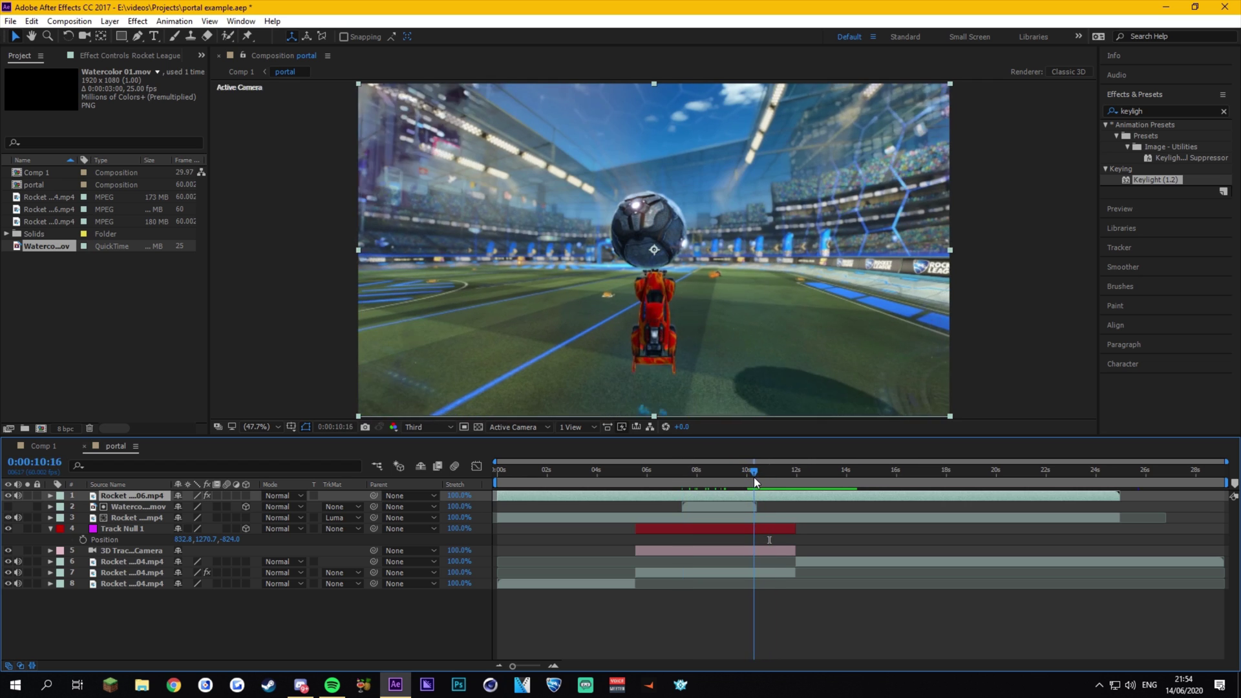
click(752, 507)
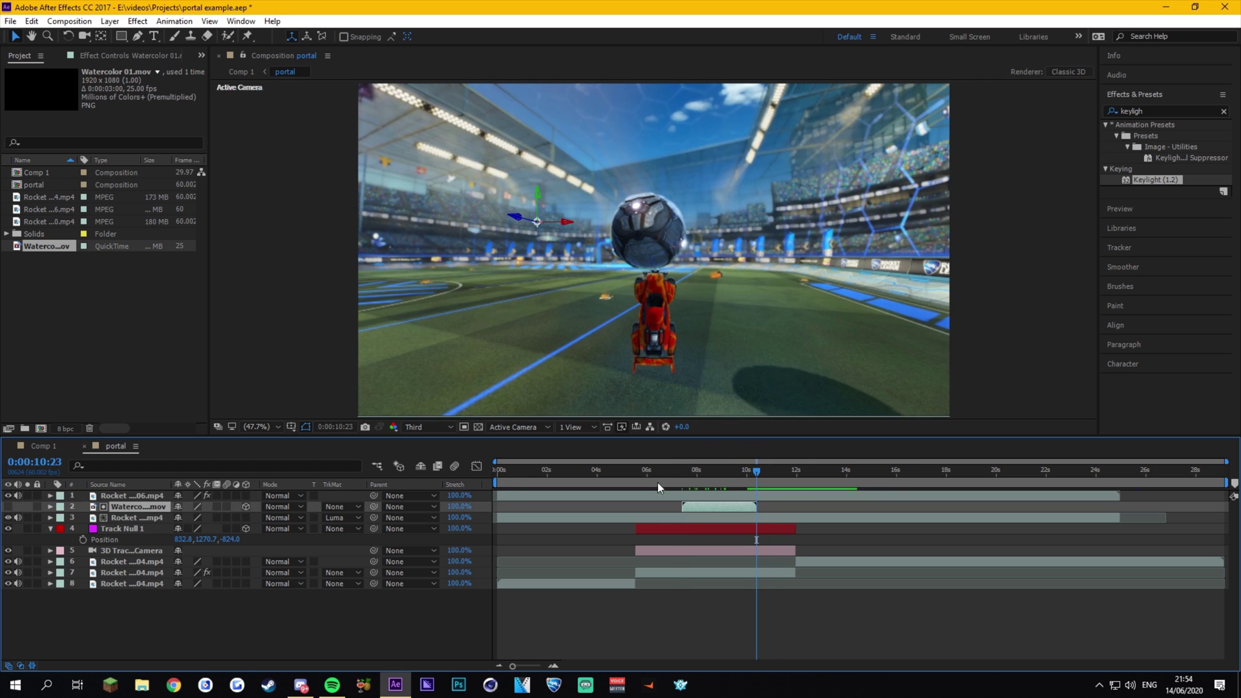
drag(760, 471, 759, 474)
click(764, 518)
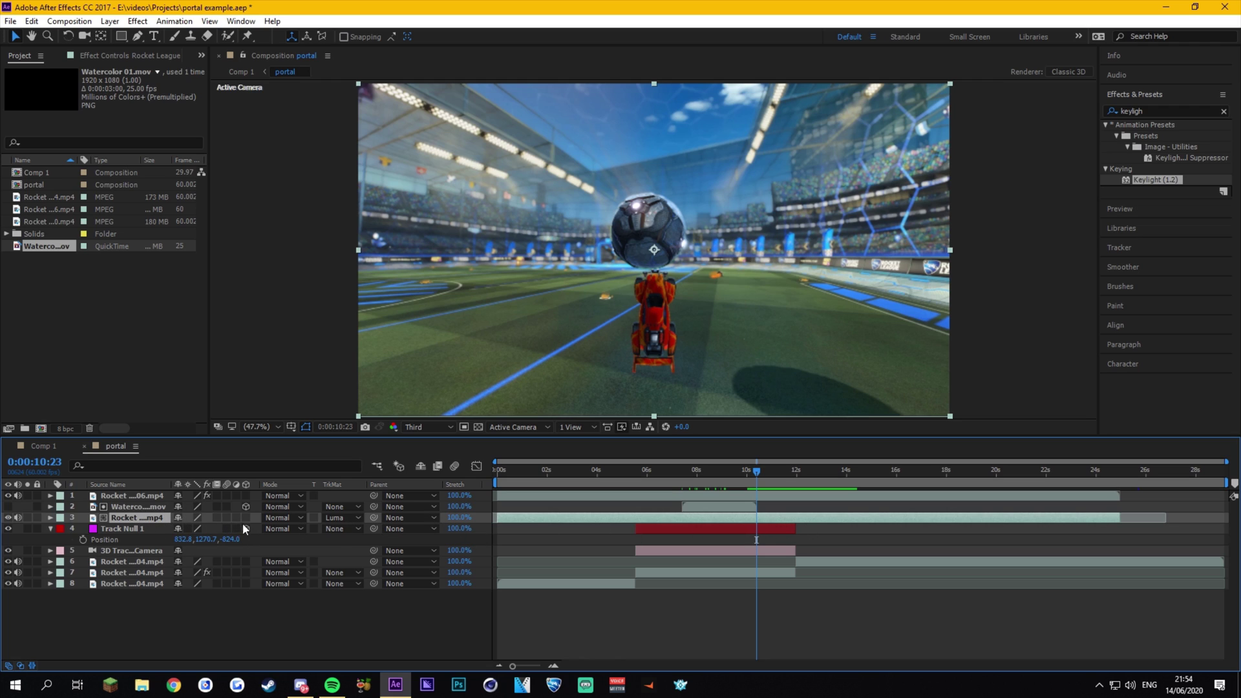
key(ctrl+d)
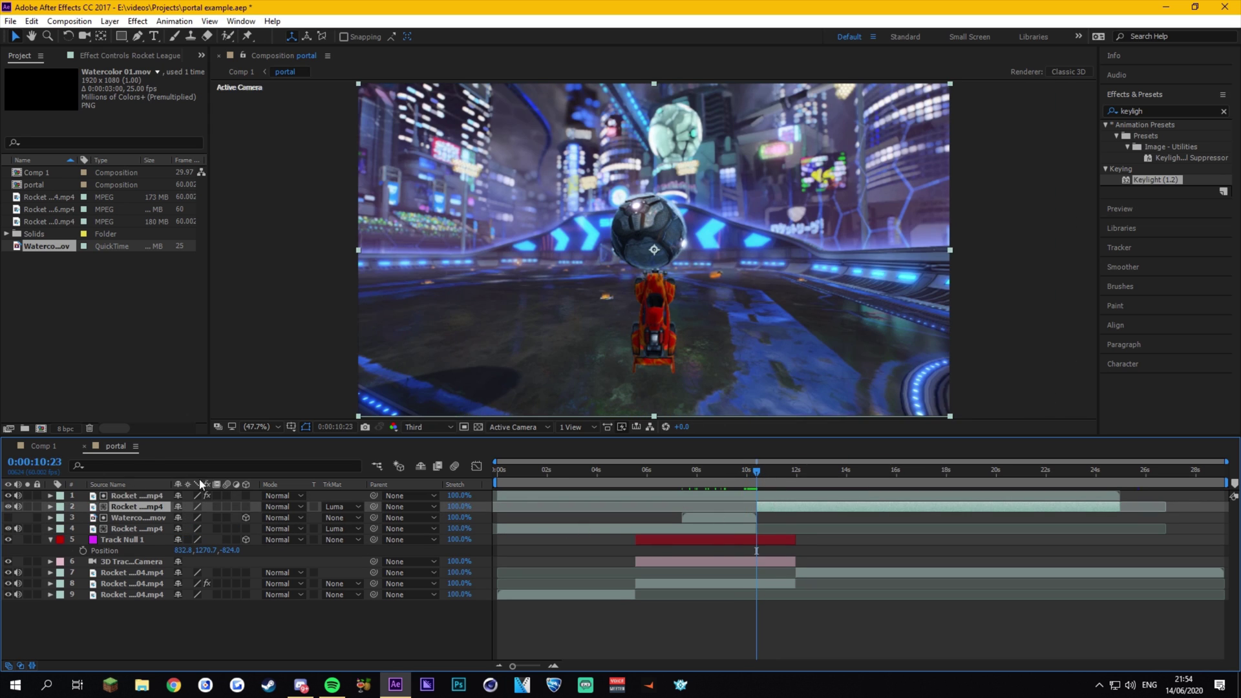
click(338, 511)
click(333, 516)
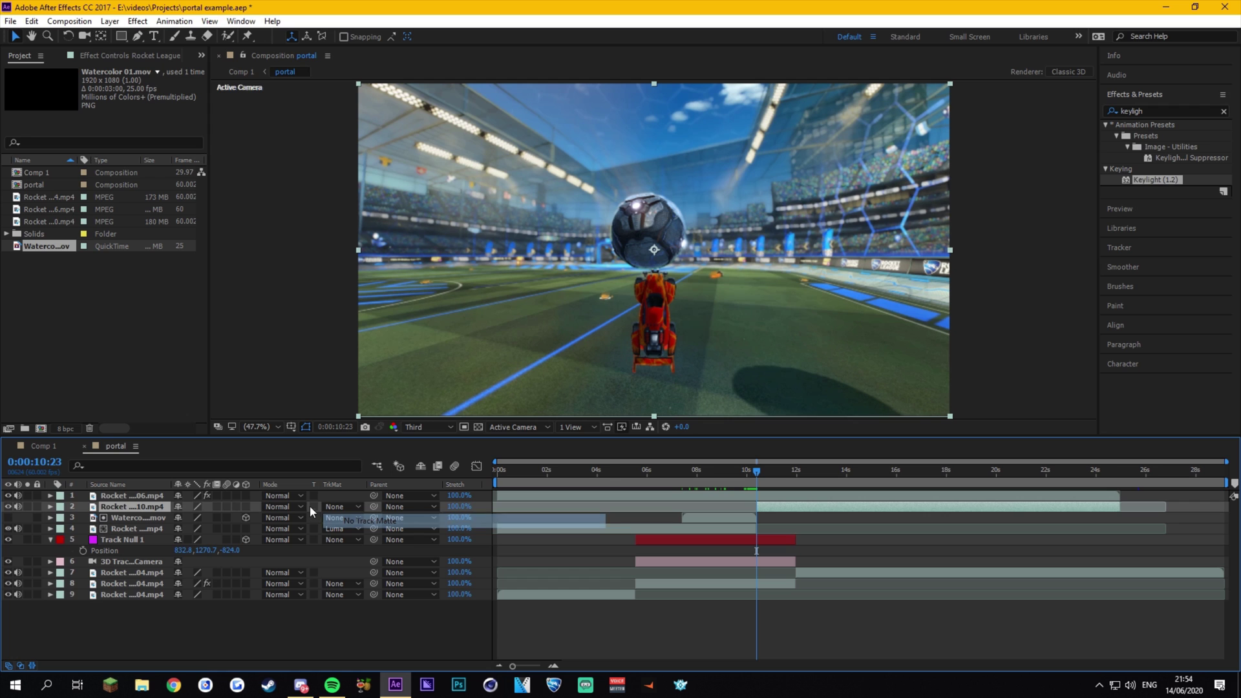
Duplicate the Watercolor matte, place the copy directly beneath the matted changed-map clip, and make it visible.
mouse_move(756, 472)
mouse_down()
mouse_move(773, 470)
mouse_move(731, 487)
mouse_move(785, 475)
mouse_move(708, 480)
mouse_move(734, 472)
mouse_up()
click(733, 521)
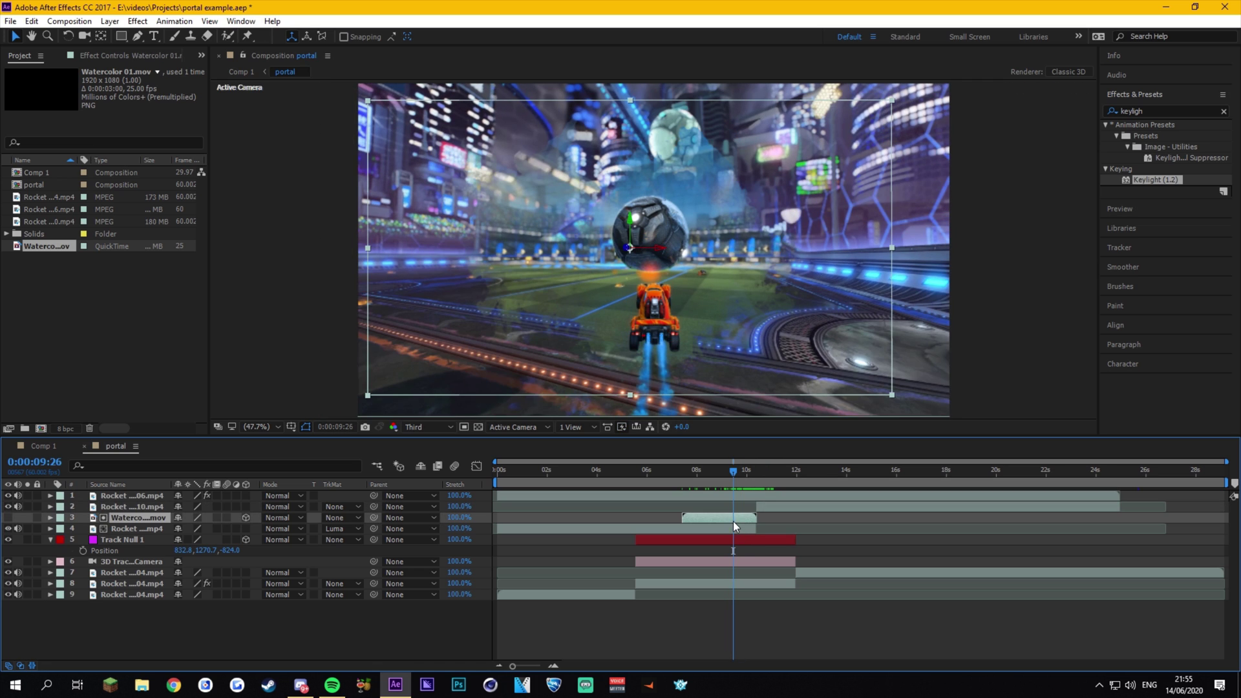
click(1118, 112)
key(BackSpace)
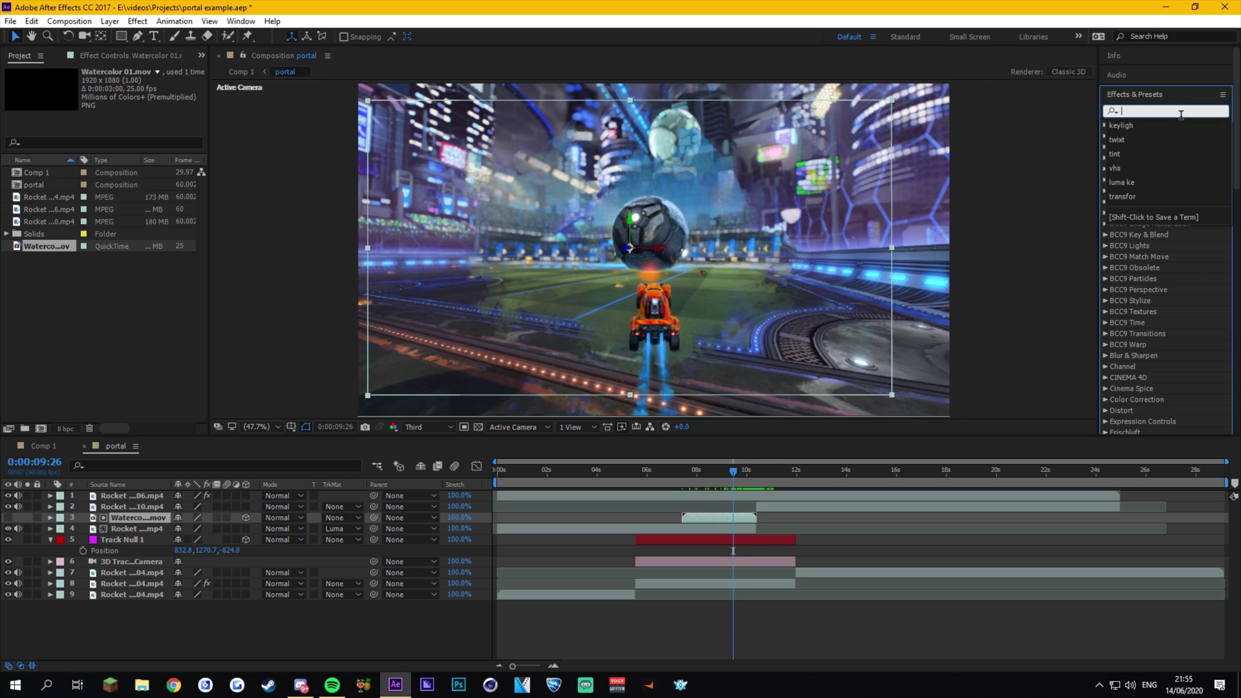
click(725, 517)
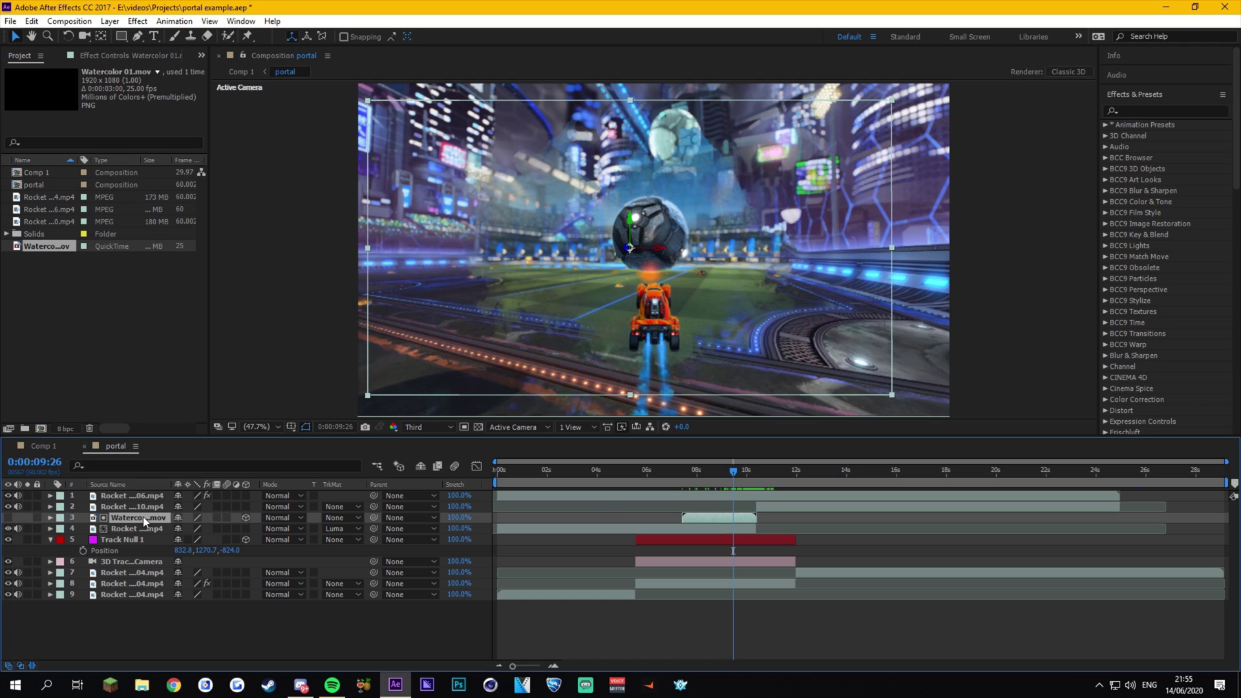
key(ctrl+d)
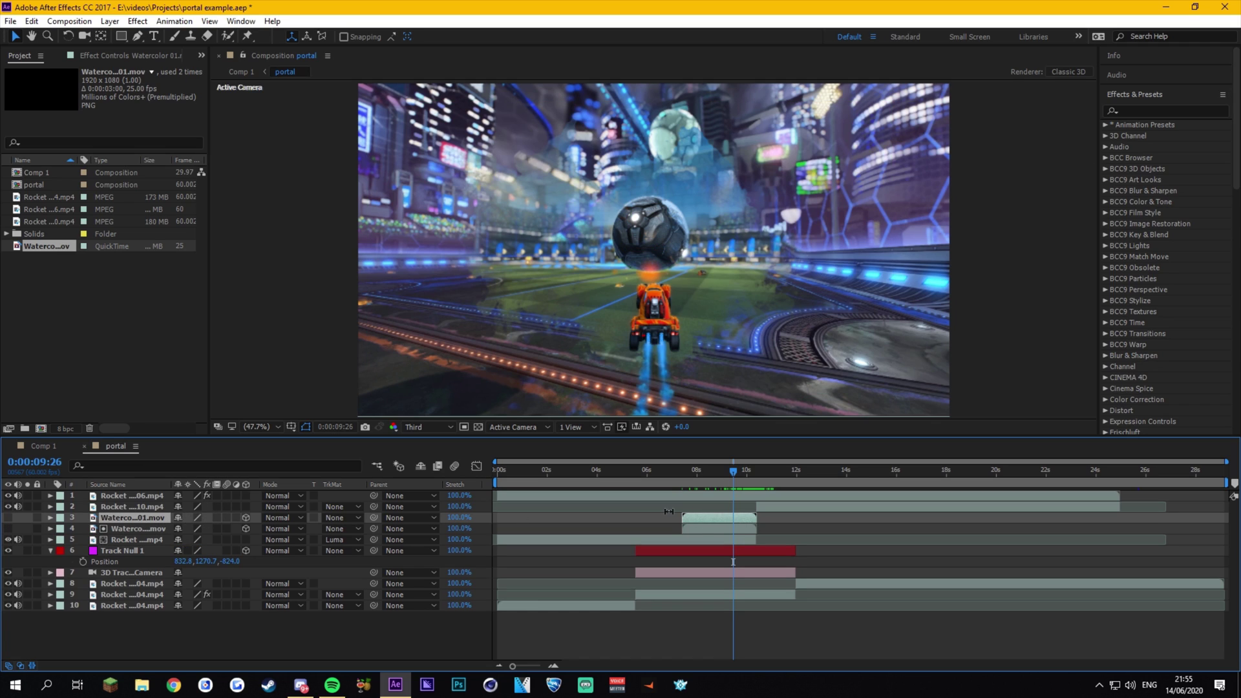
drag(148, 519, 149, 543)
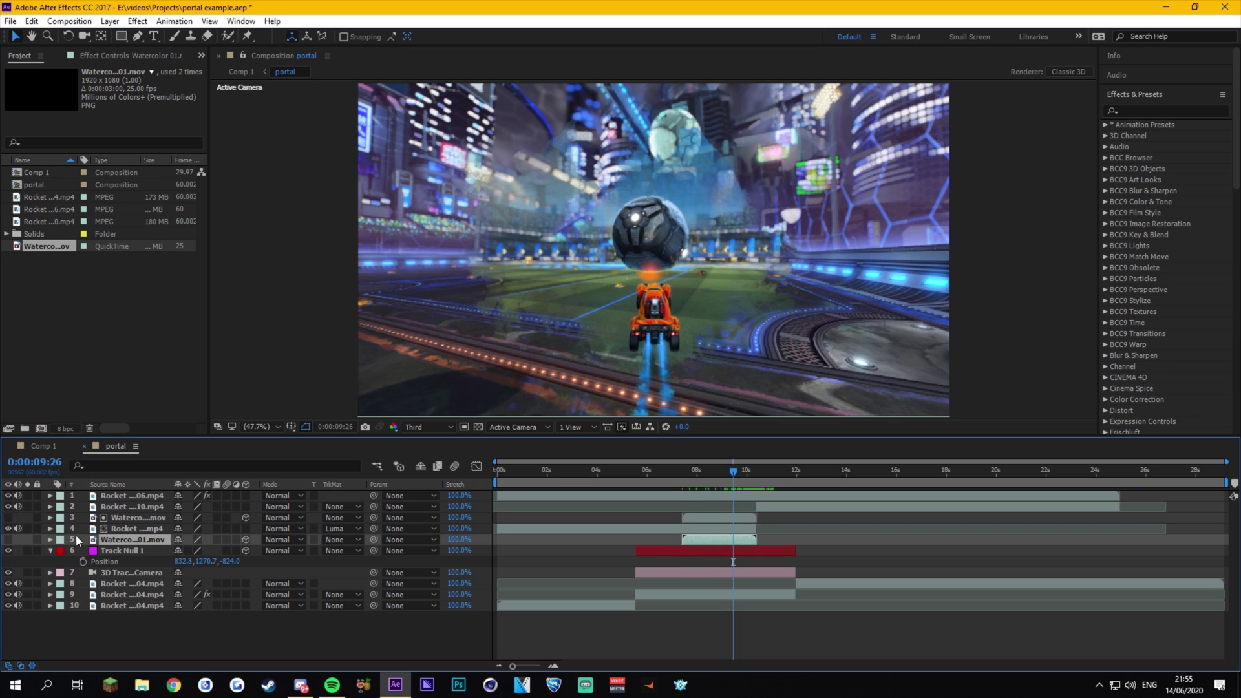
click(8, 539)
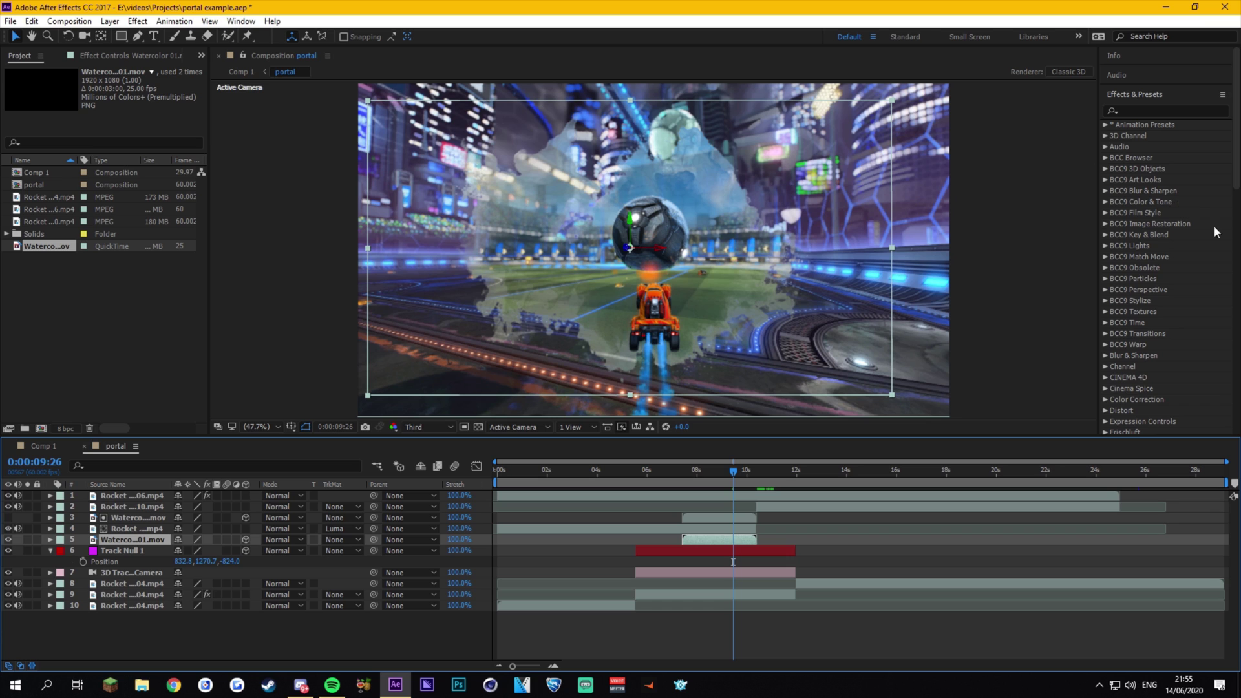
Scale the visible Watercolor copy up slightly so it extends beyond the portal's edge.
key(s)
drag(194, 550, 208, 551)
key(s)
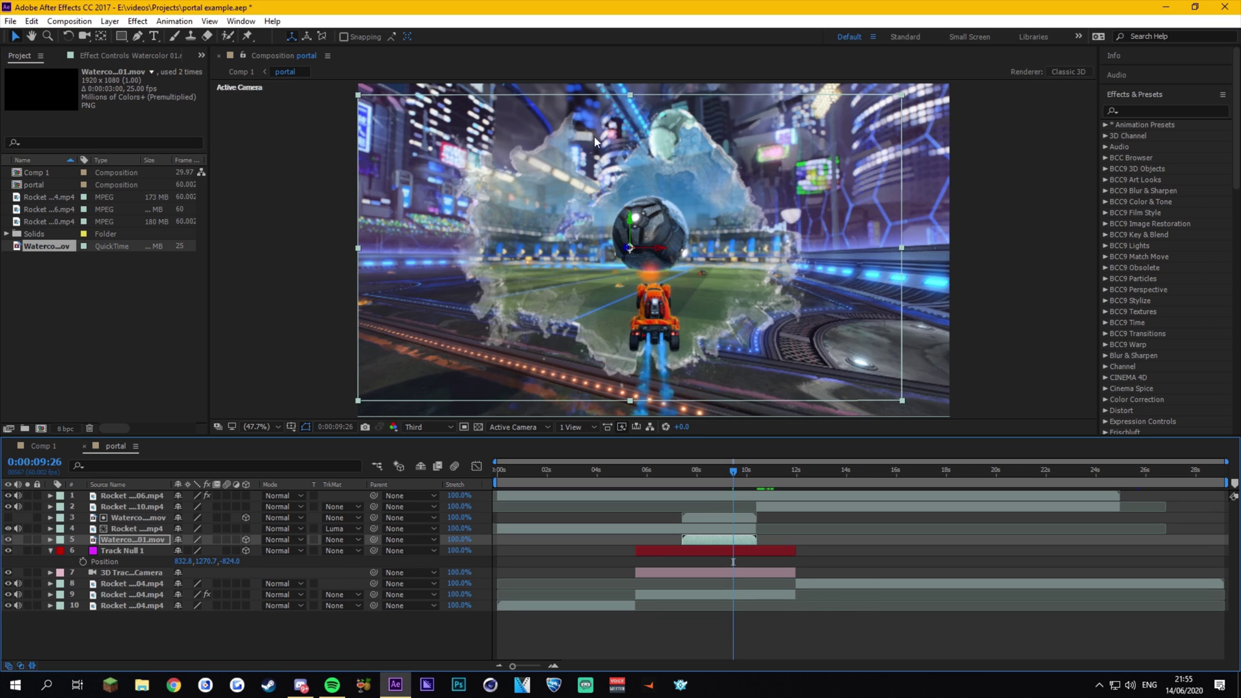
Apply the Trapcode Shine effect to the Watercolor copy and reduce its Ray Length to 0.9.
click(1173, 111)
text(shine)
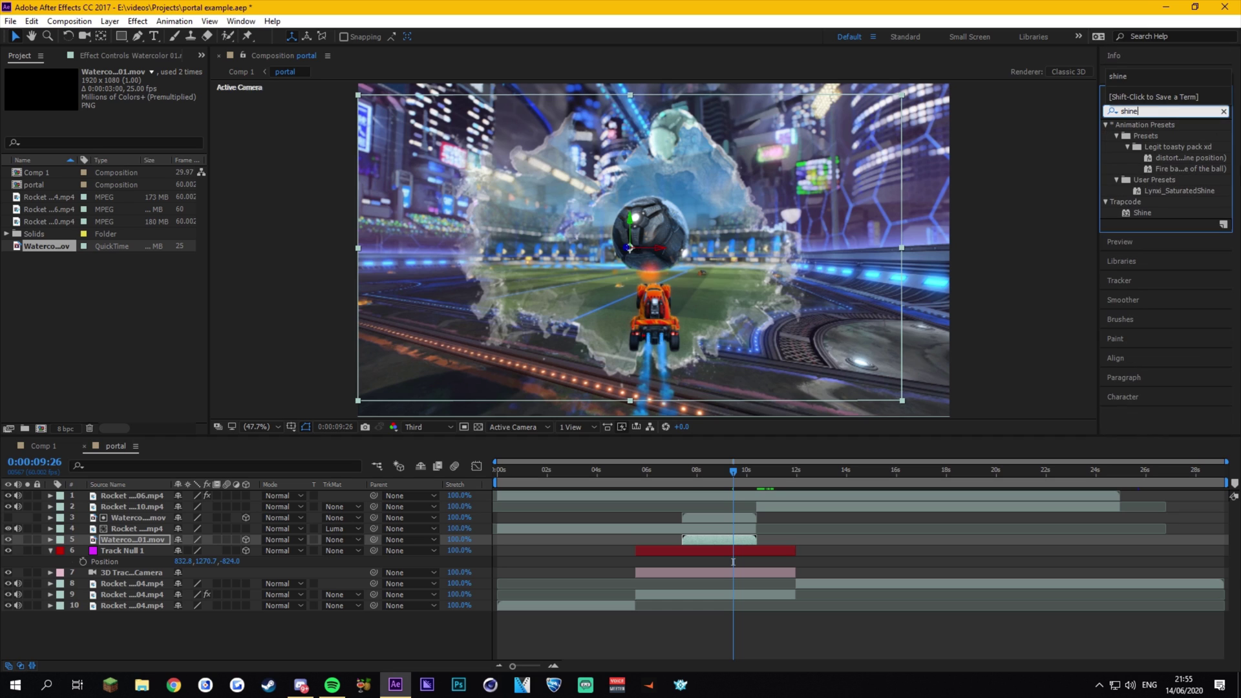
double_click(1148, 215)
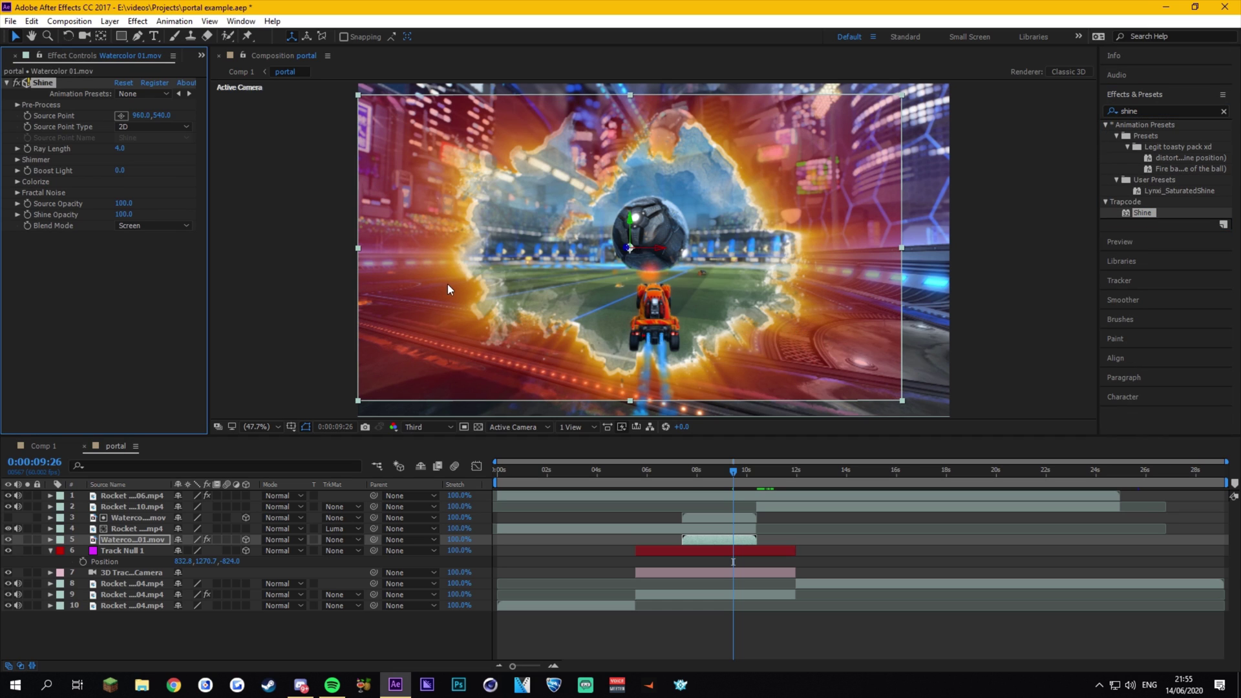
drag(119, 149, 99, 152)
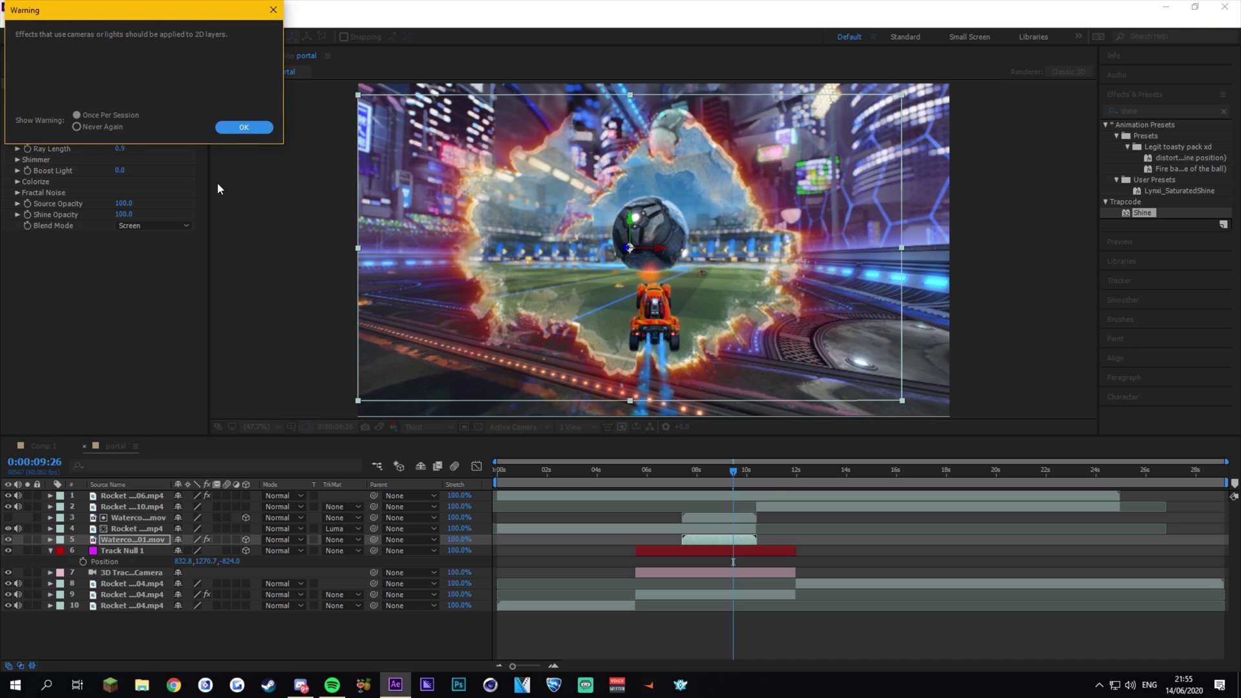
click(243, 124)
mouse_move(733, 472)
mouse_down()
mouse_move(744, 469)
mouse_move(698, 469)
mouse_move(740, 460)
mouse_move(716, 463)
mouse_move(731, 468)
mouse_up()
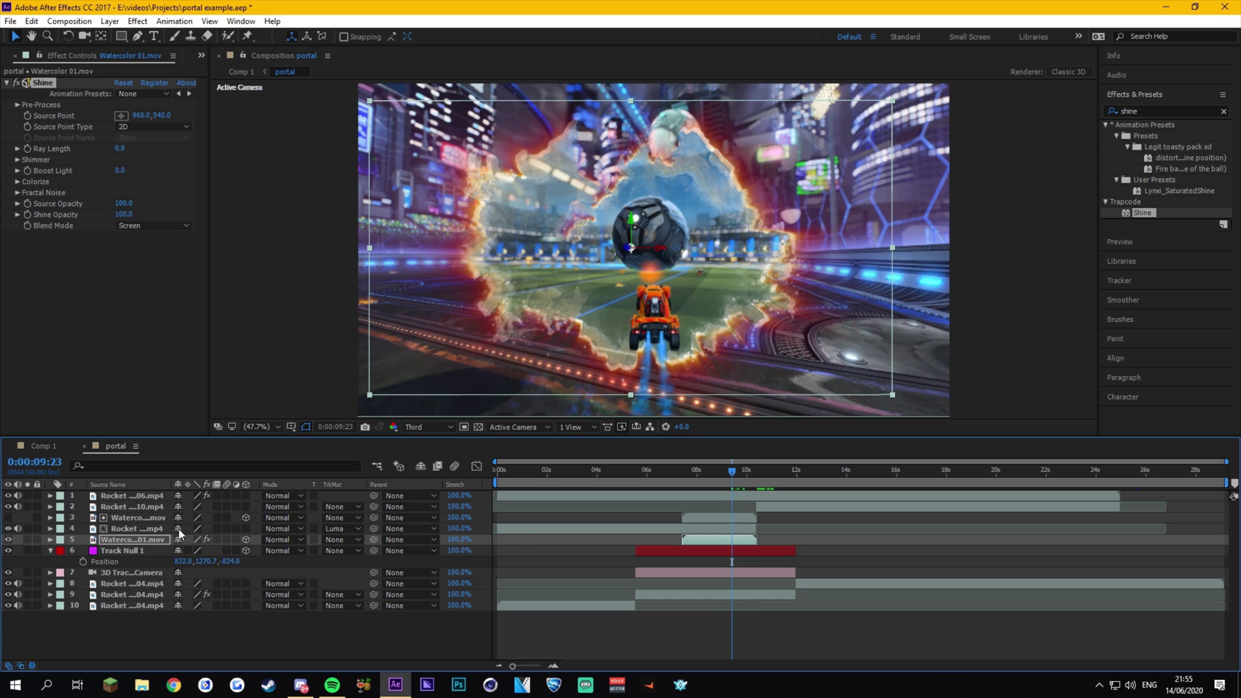
Add a Tint effect to the Watercolor copy and map white to red, FF0000.
click(1150, 111)
text(tint)
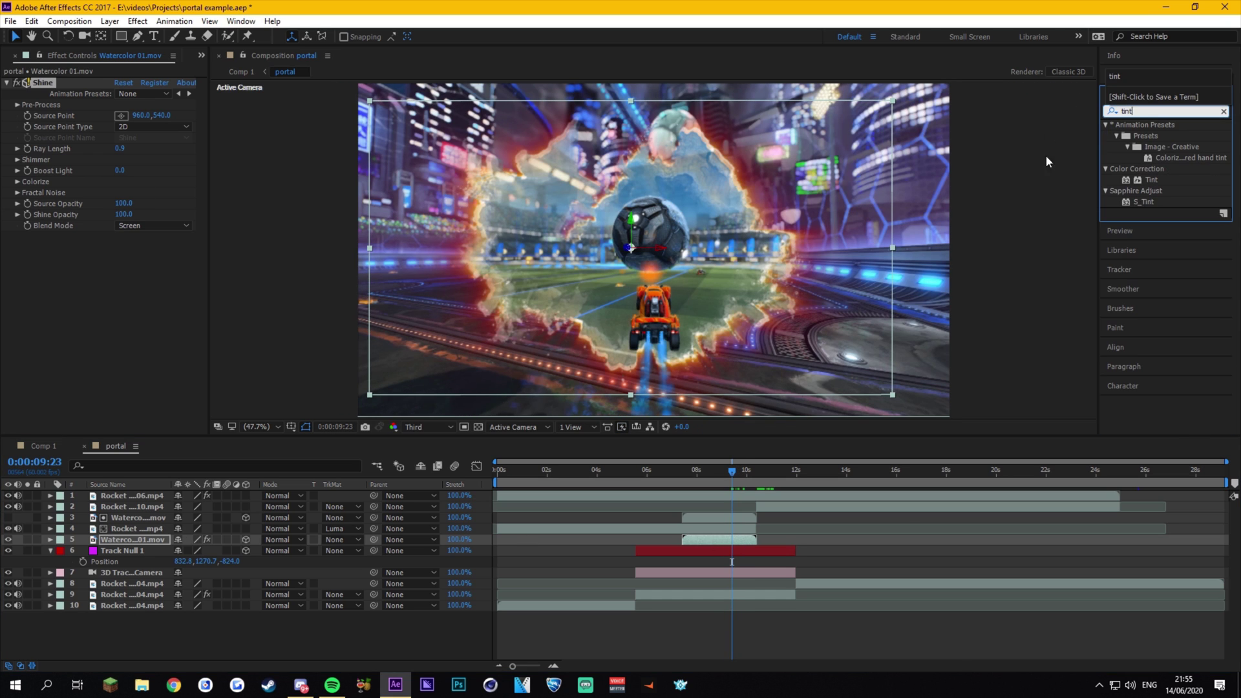
double_click(1151, 180)
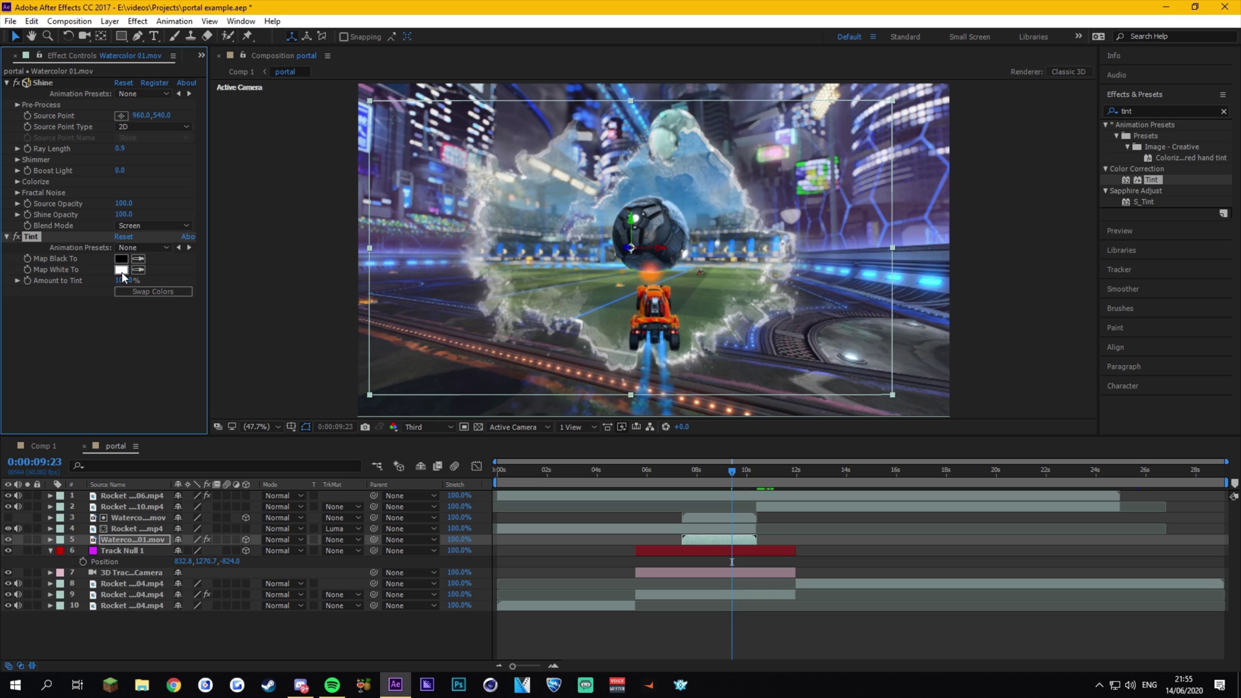
click(121, 270)
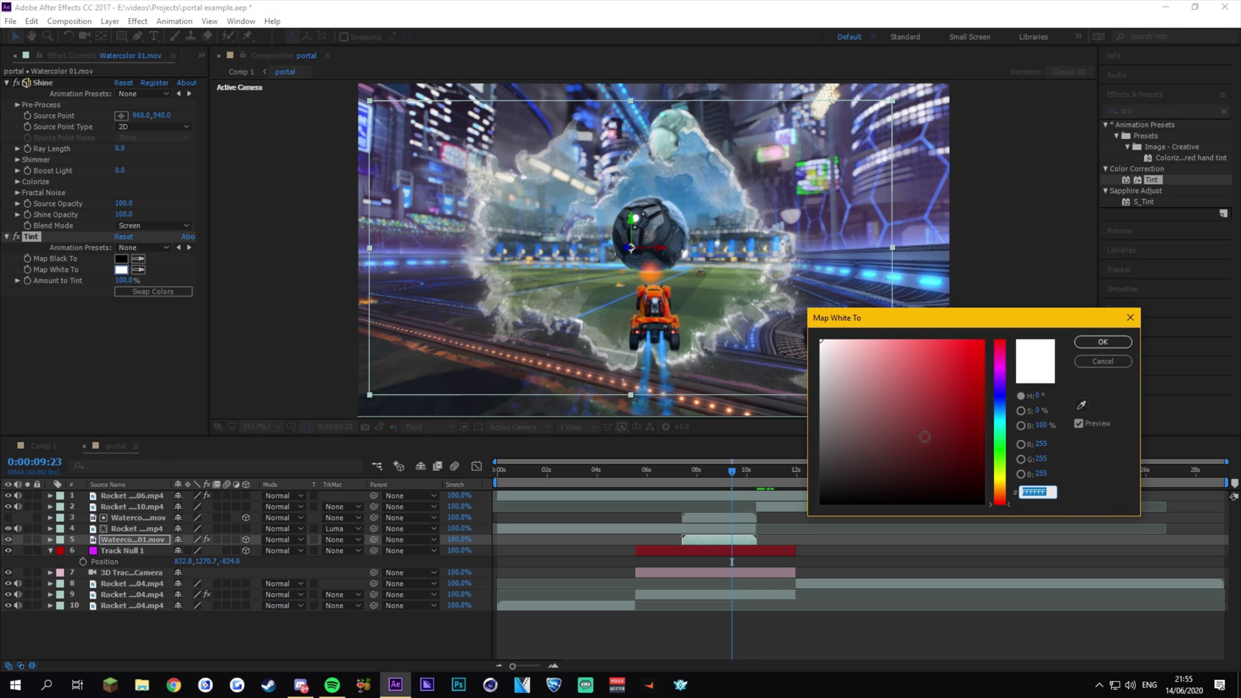
drag(923, 450, 1077, 271)
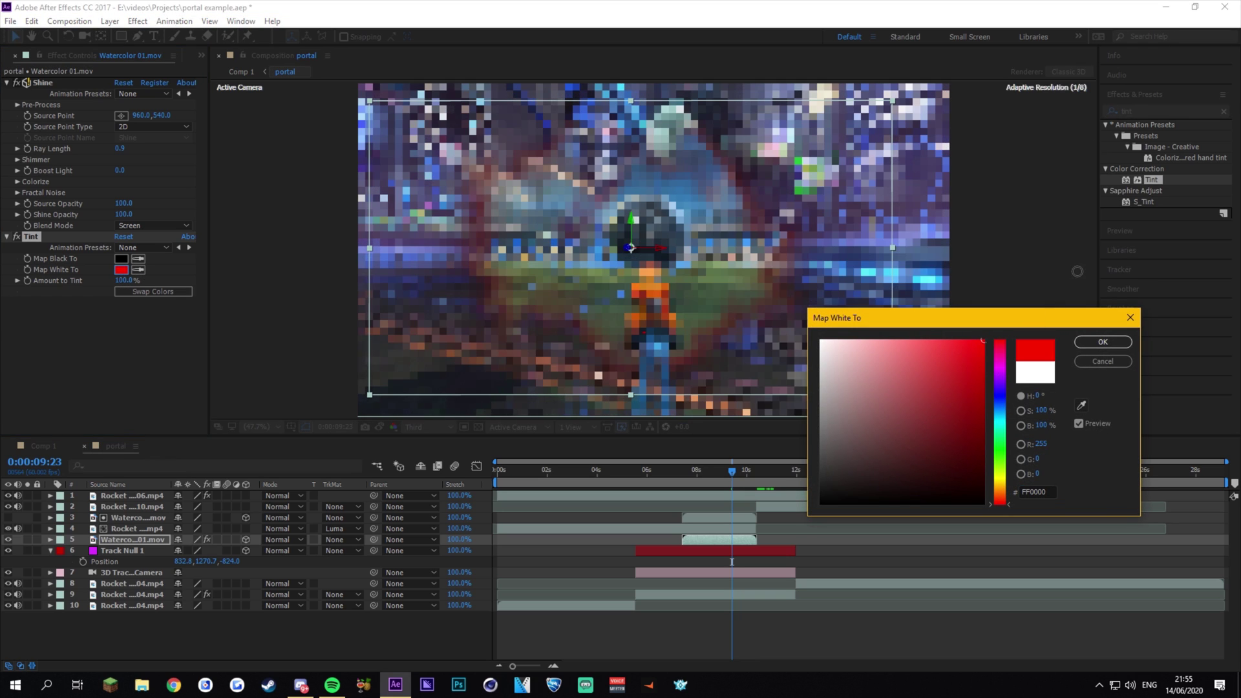
click(1103, 342)
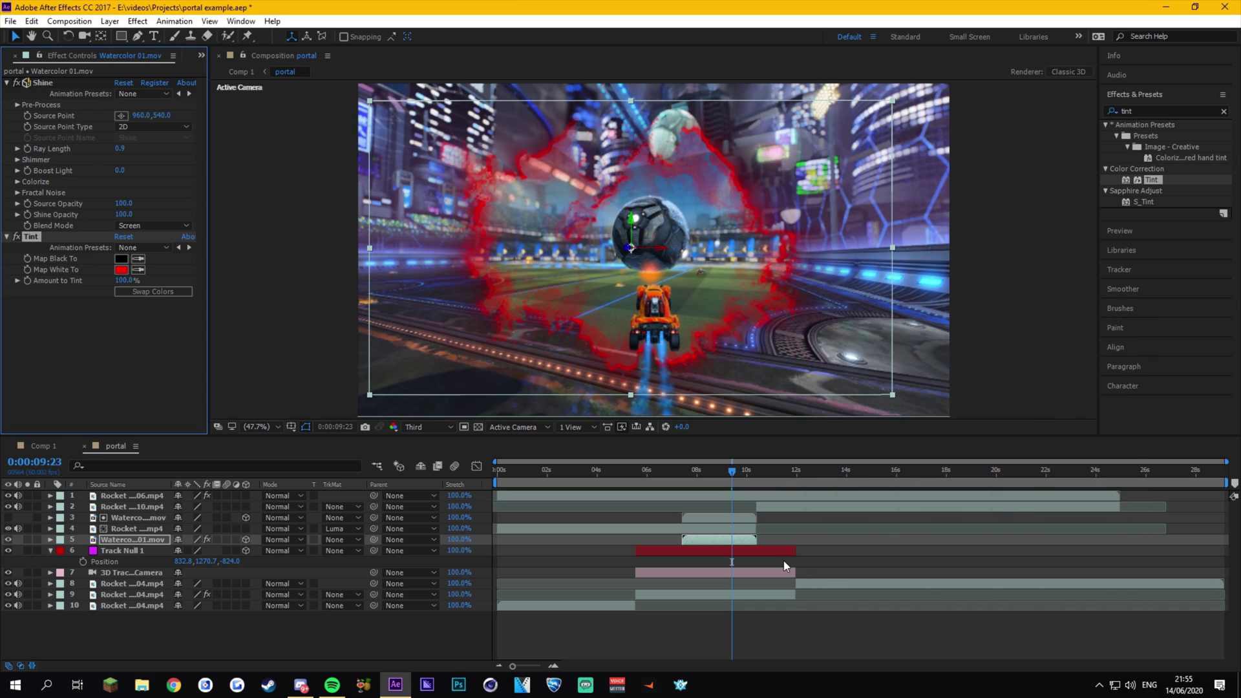
Exclude audio from previews and play Comp 1 from the start to check the portal effect, then inspect it near 0;00;02;05.
click(43, 446)
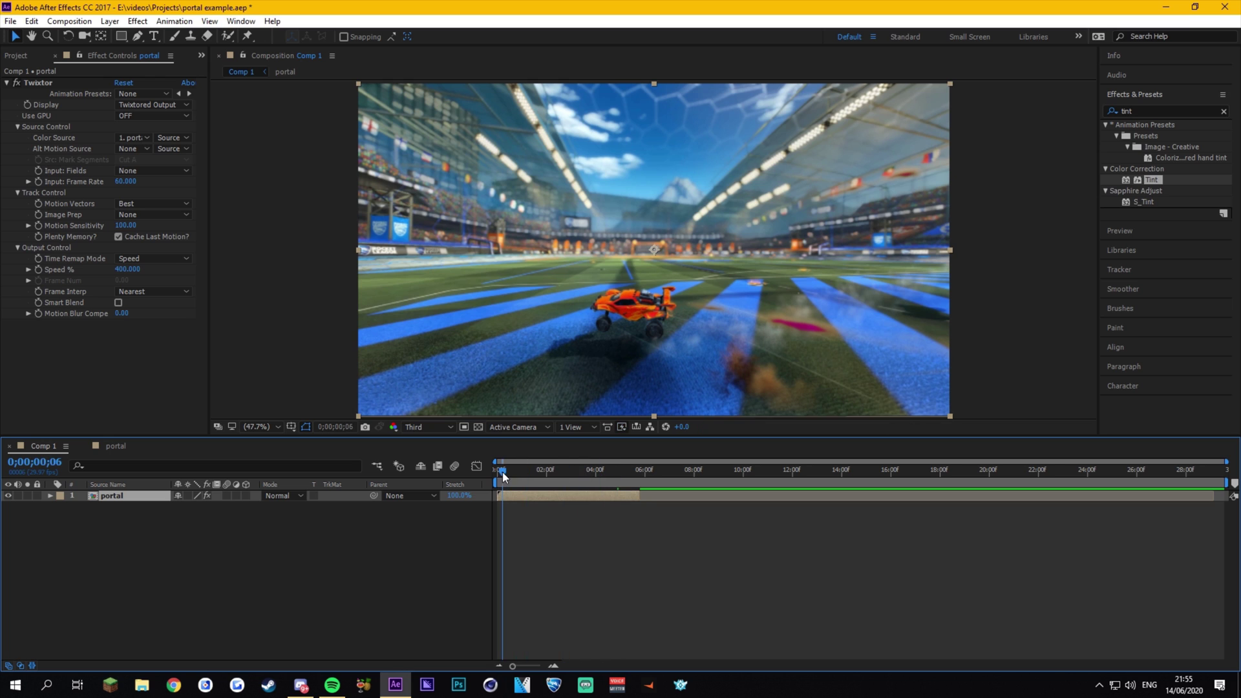
click(1151, 103)
click(1189, 177)
click(611, 440)
key(space)
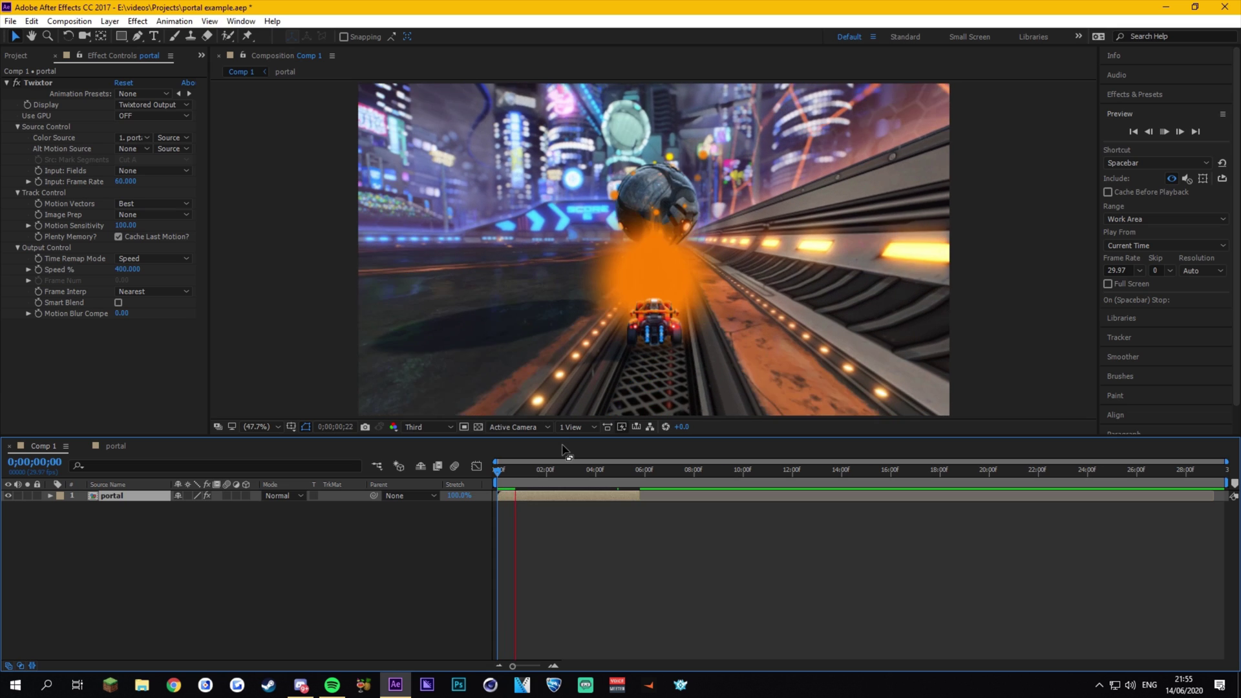
click(494, 474)
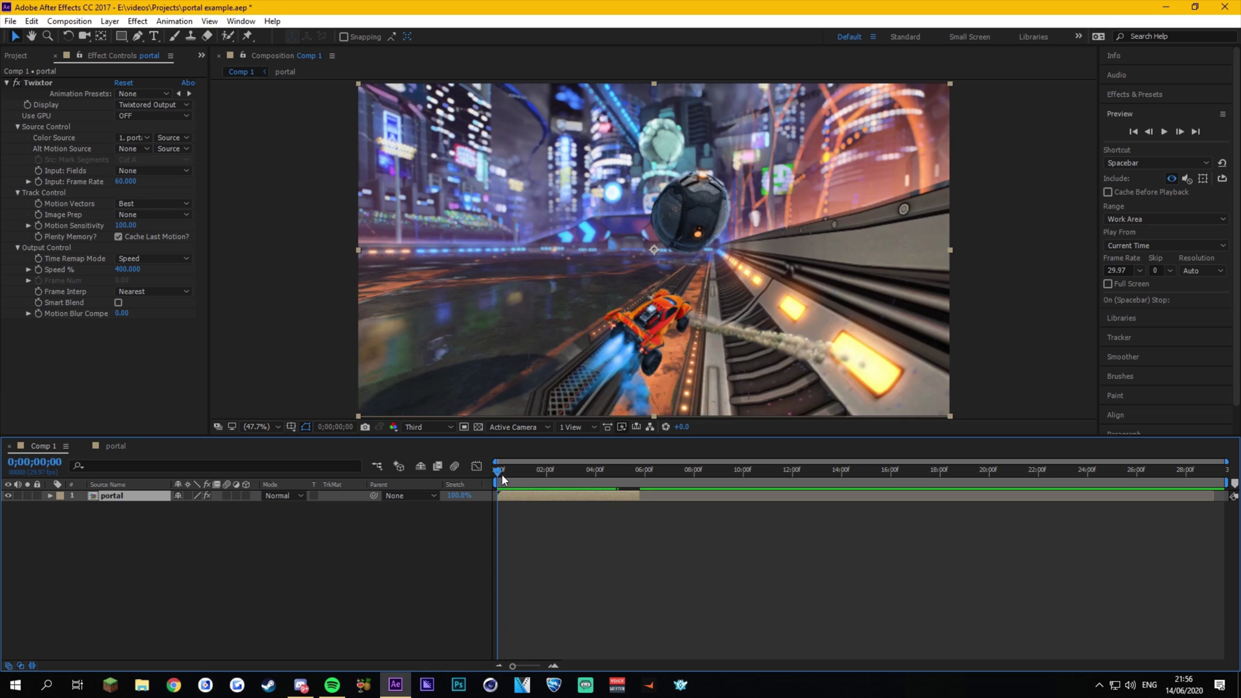
key(space)
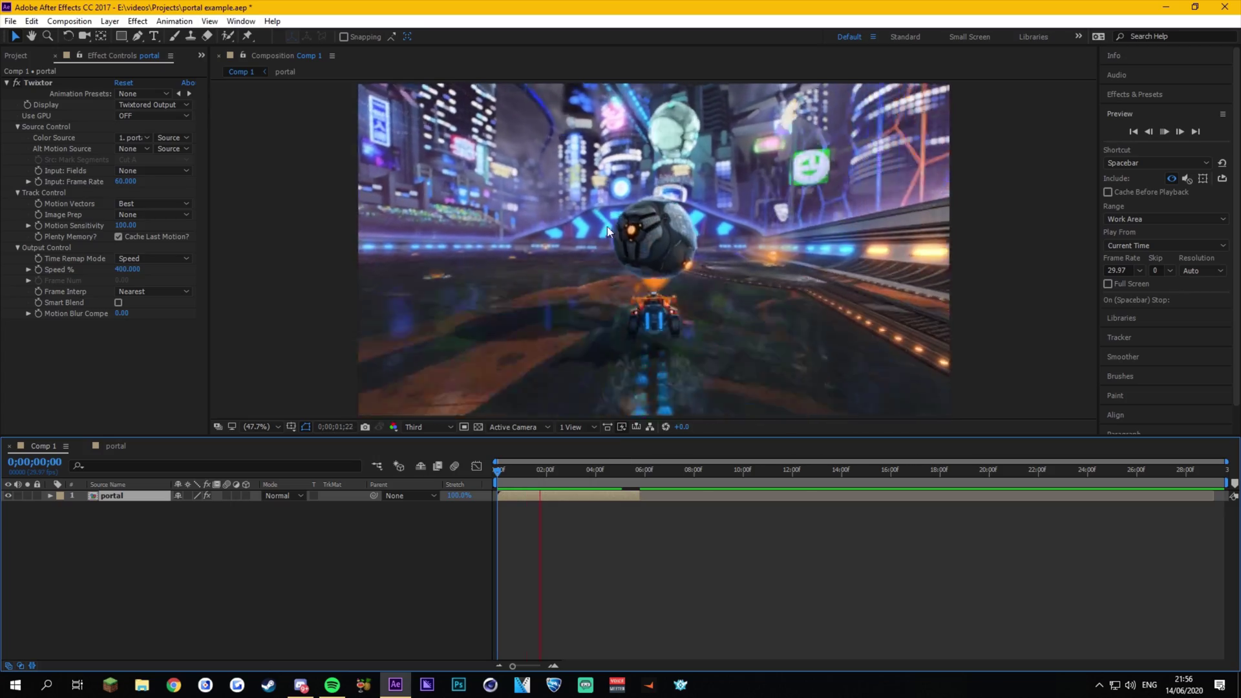
click(547, 472)
mouse_move(546, 478)
mouse_down()
mouse_move(564, 485)
mouse_move(537, 501)
mouse_move(553, 494)
mouse_move(545, 478)
mouse_move(573, 470)
mouse_move(554, 479)
mouse_up()
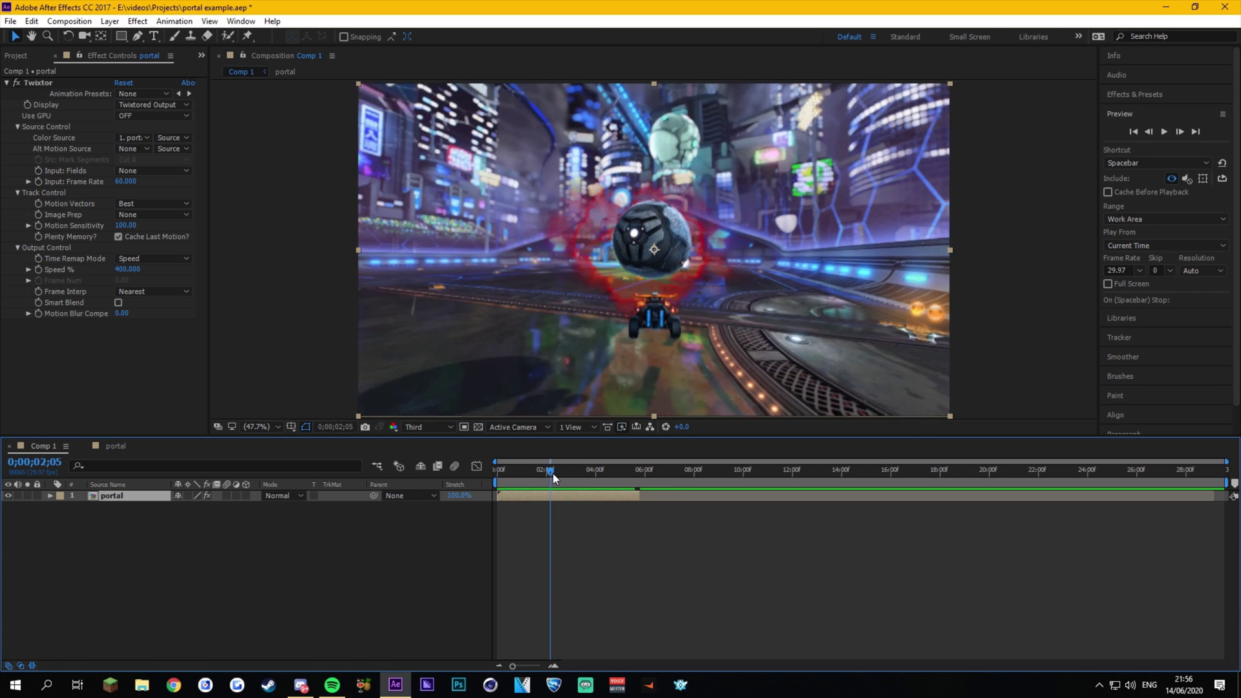
Return to the portal composition and examine the growth of the red-edged portal between 0:00:09:20 and 0:00:09:33.
click(127, 444)
mouse_move(736, 492)
mouse_down()
mouse_move(707, 479)
mouse_move(751, 474)
mouse_move(685, 476)
mouse_move(732, 474)
mouse_up()
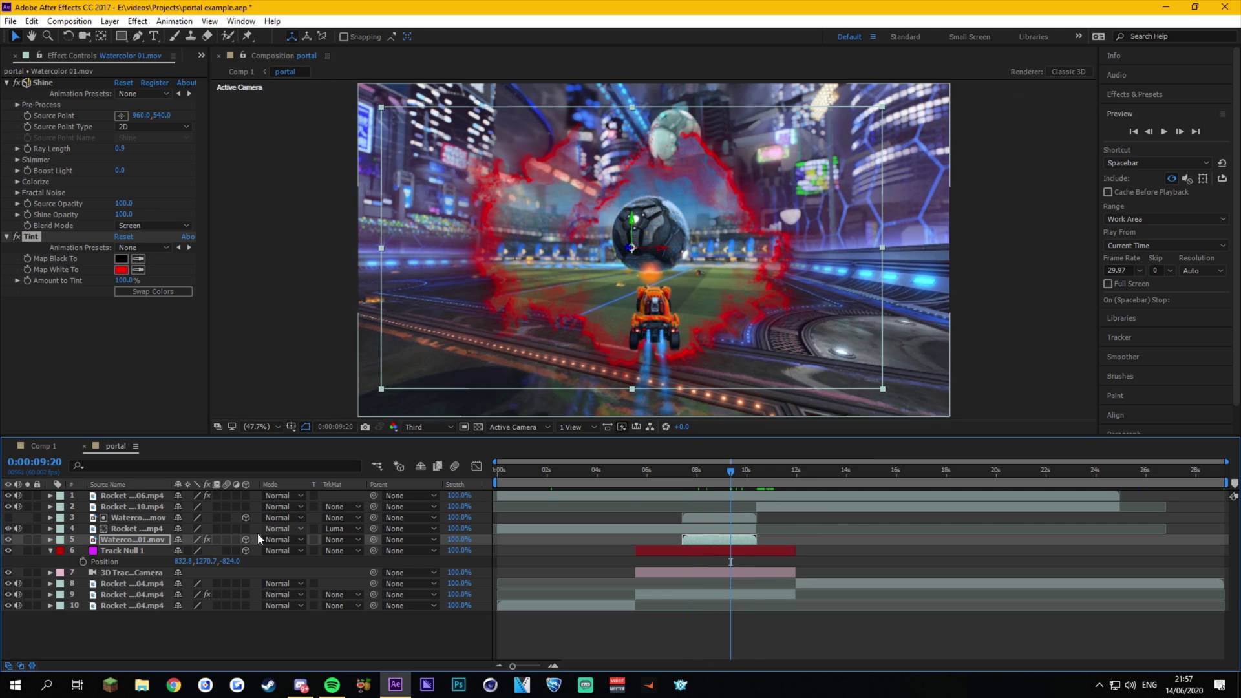
mouse_move(740, 473)
mouse_down()
mouse_move(754, 473)
mouse_move(716, 468)
mouse_move(739, 468)
mouse_up()
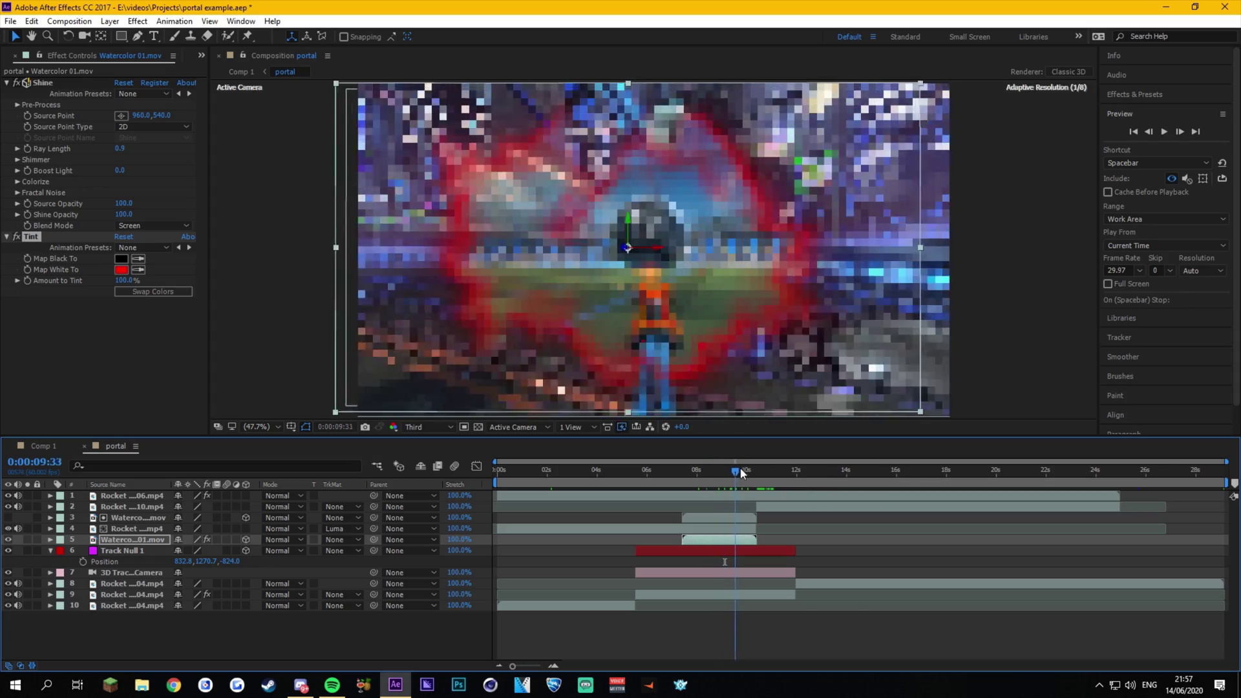